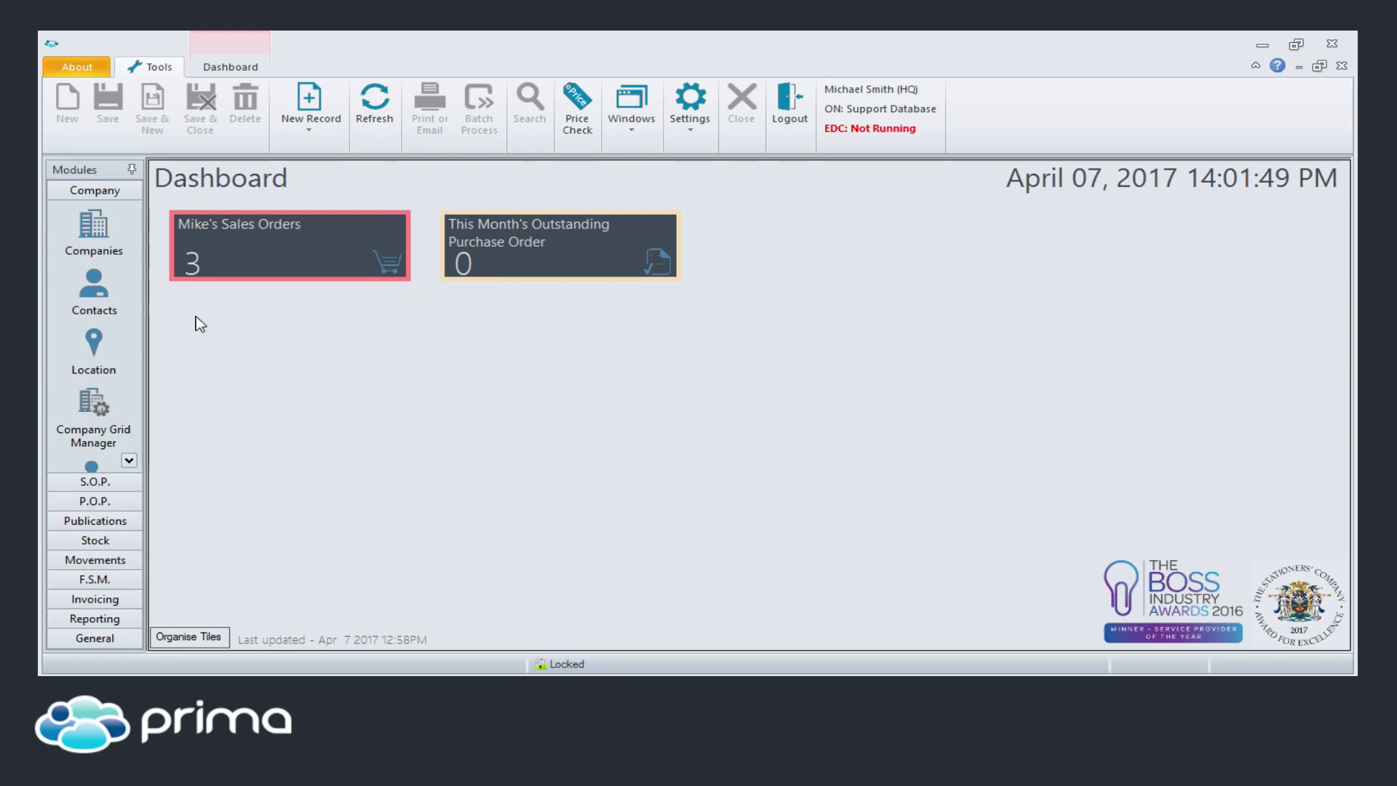
- Start a new company record from the Companies module and enter its account code and the company name "Mike's Test"
left_click(89, 236)
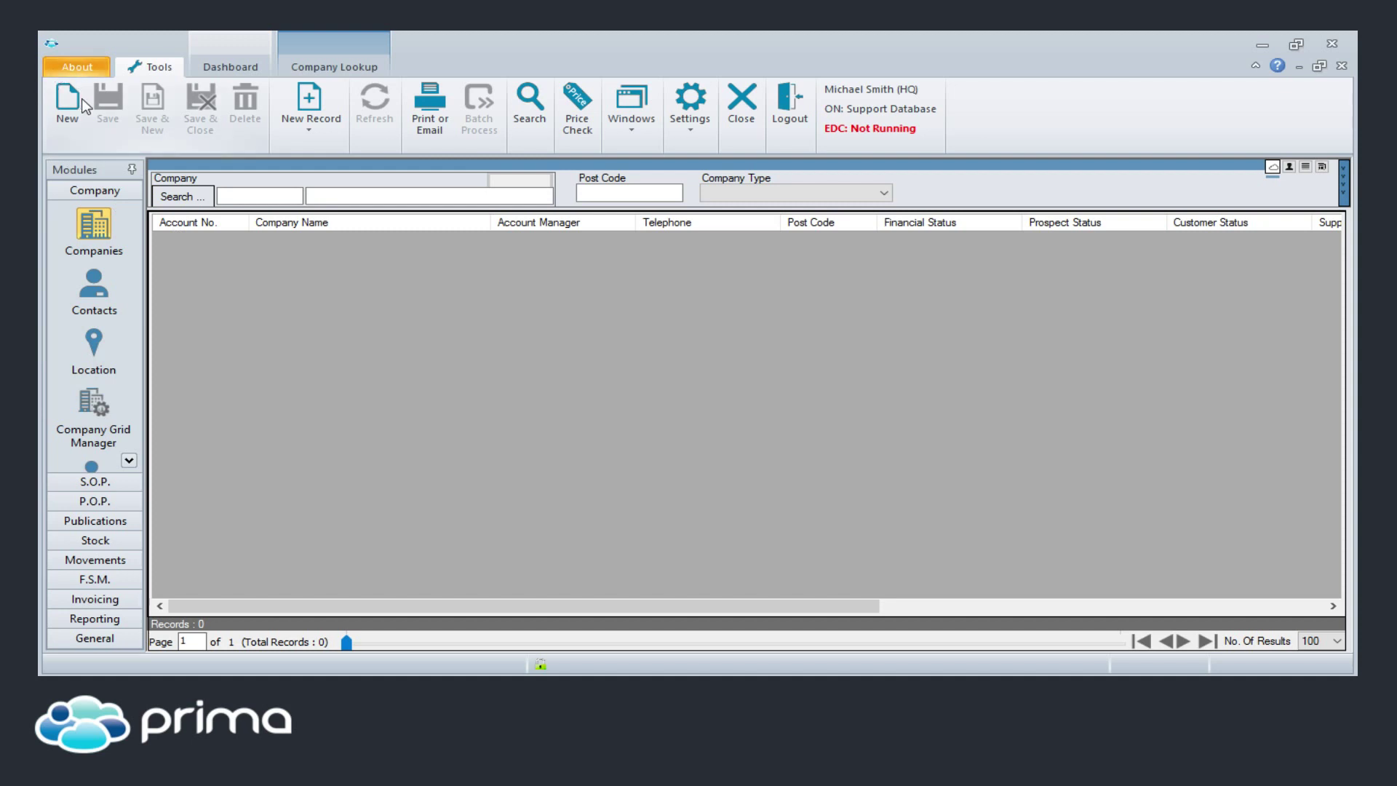
left_click(316, 137)
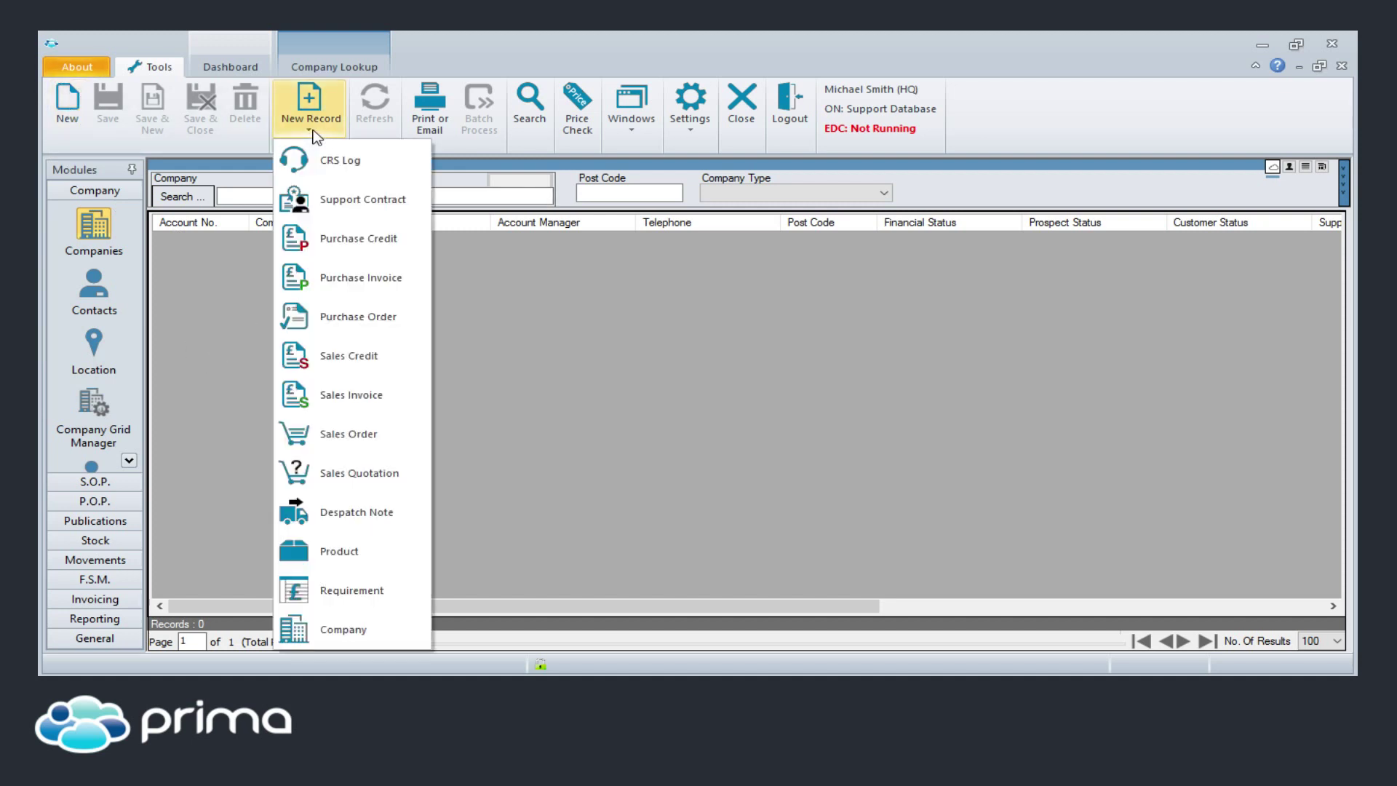
left_click(331, 628)
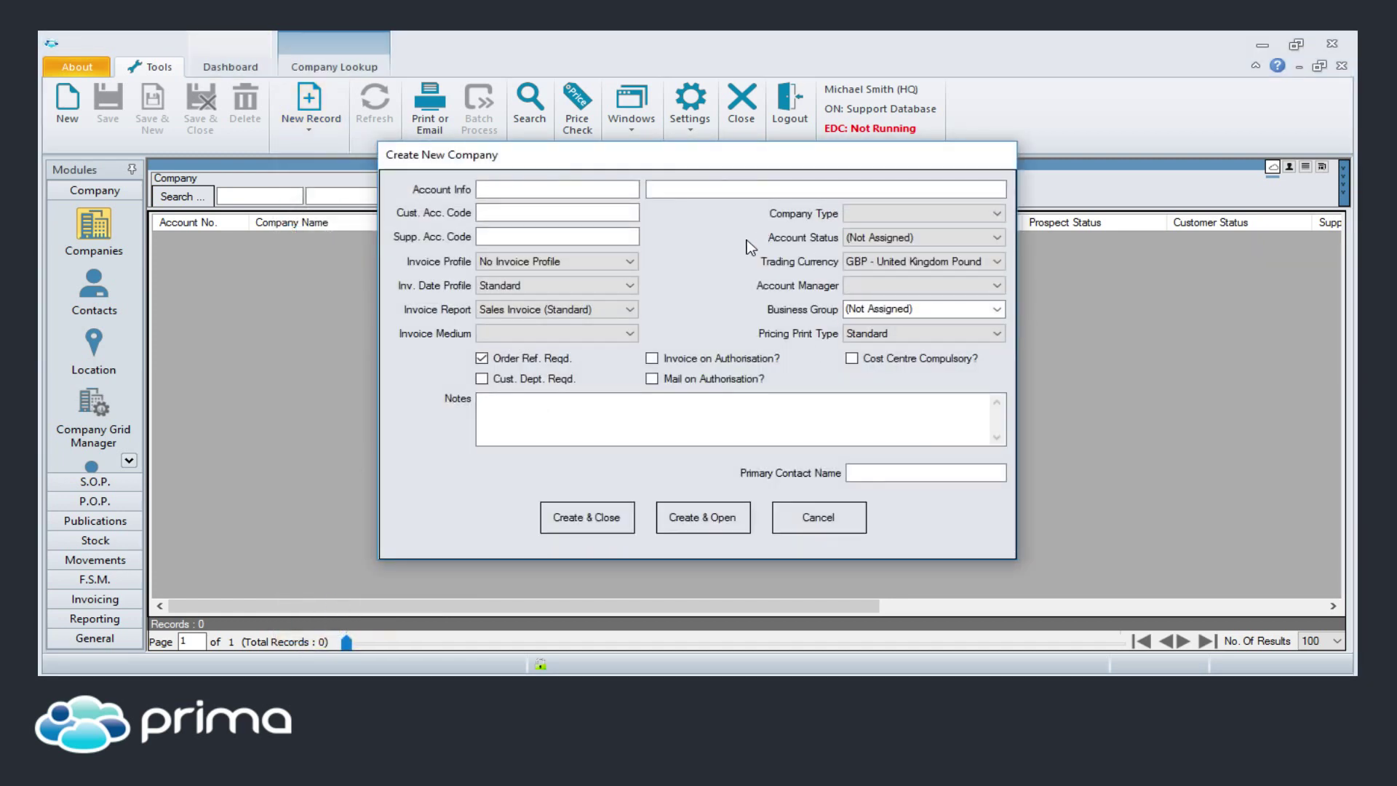
left_click(608, 193)
type("MIKE003")
left_click(658, 188)
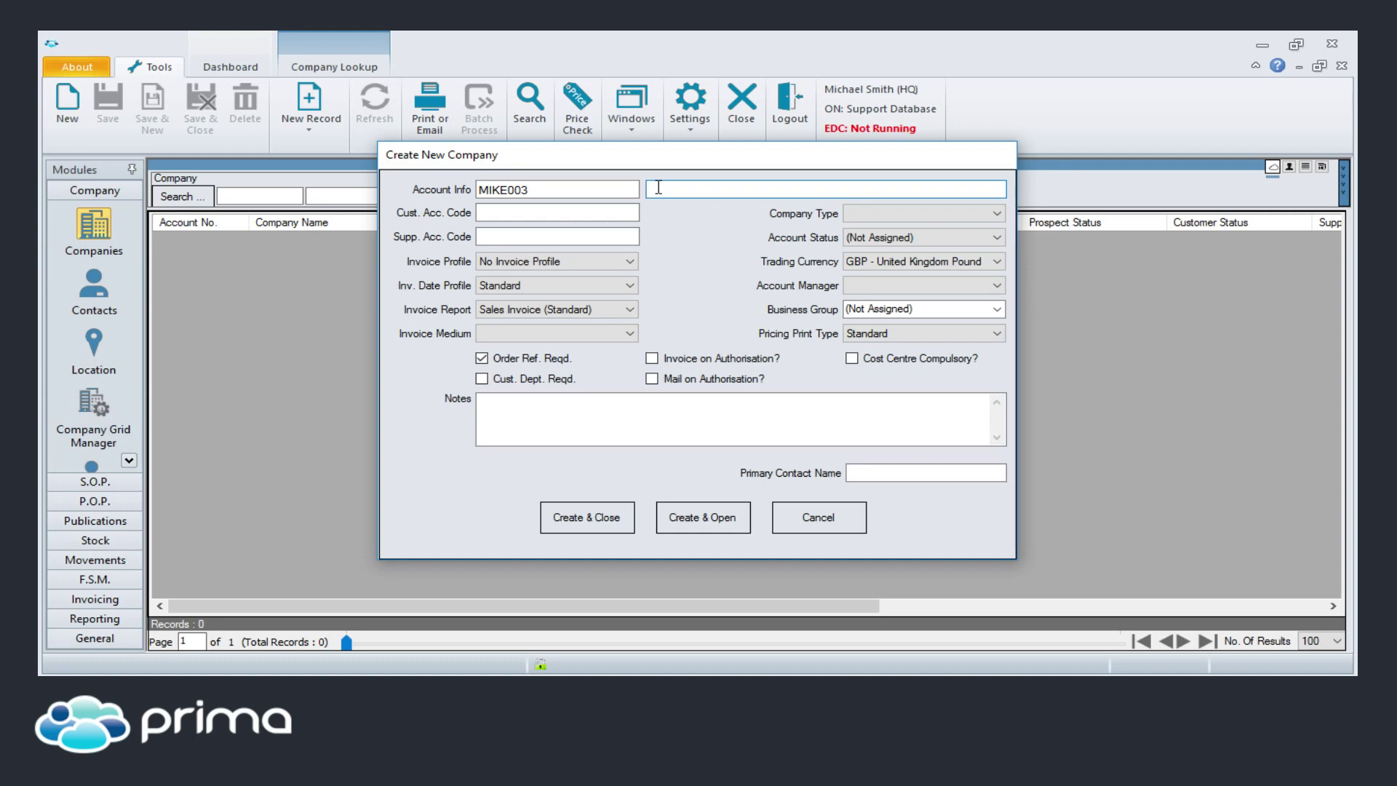
type("Mike's Test")
- Copy the new company's account code into the customer account code field
left_click(616, 218)
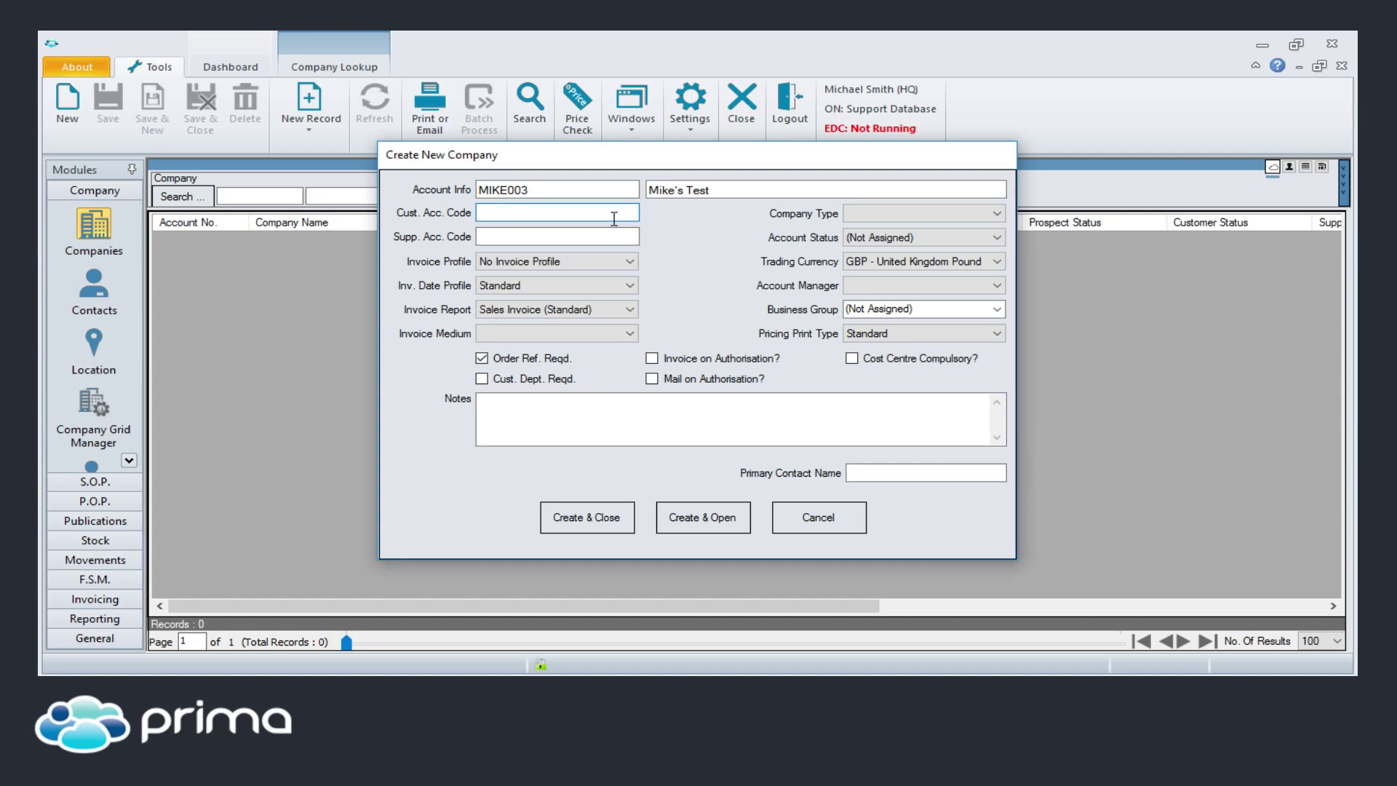
left_click(569, 195)
left_click_drag(569, 195, 475, 185)
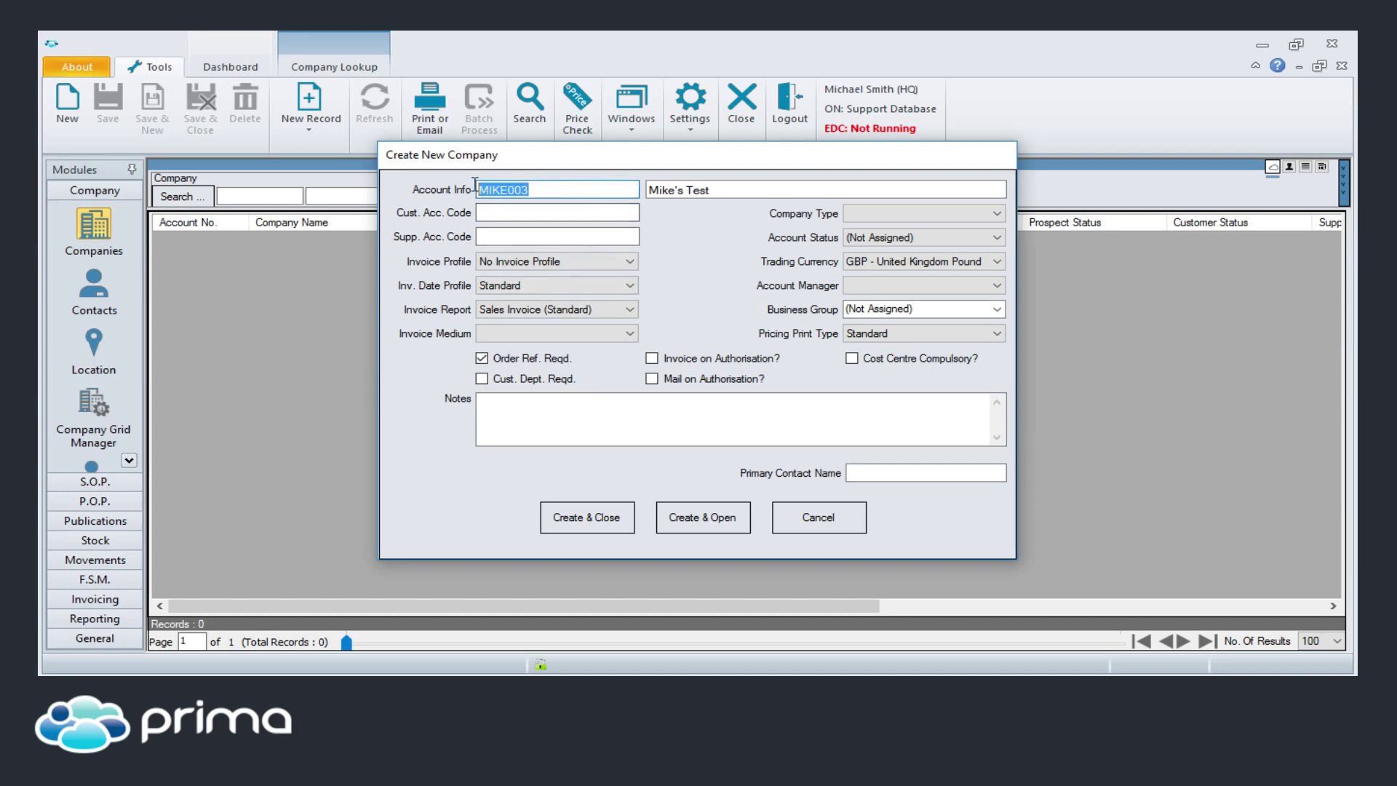
right_click(509, 186)
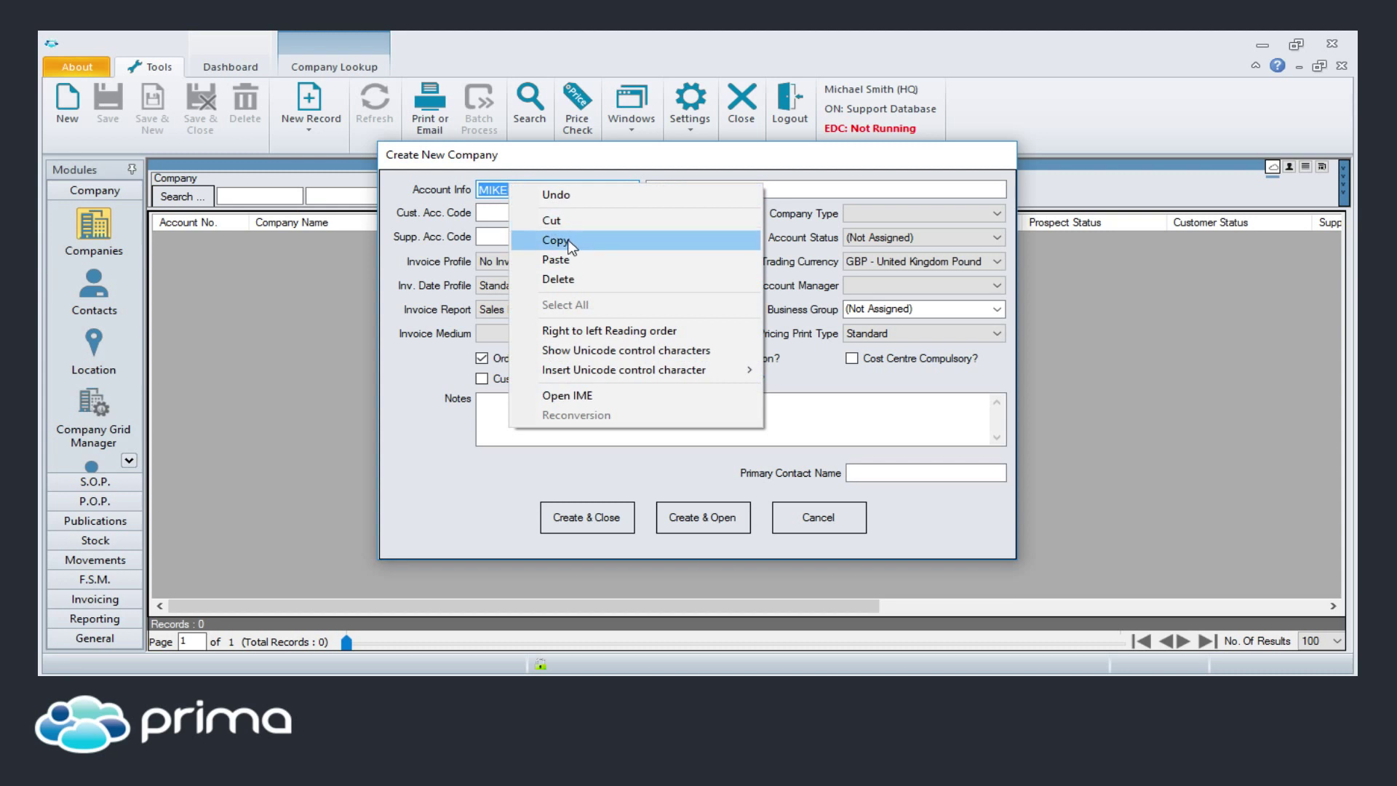
left_click(556, 240)
left_click(486, 212)
right_click(486, 211)
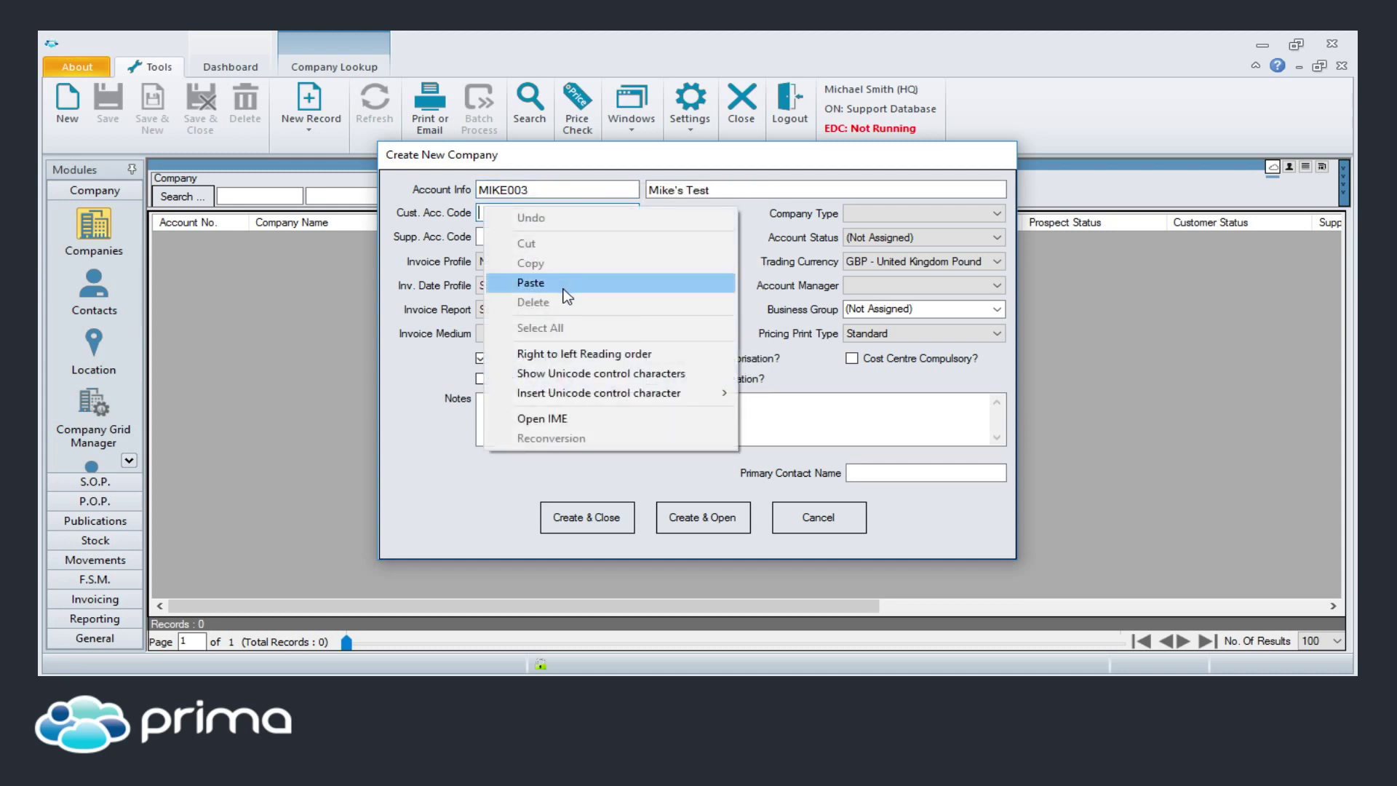
left_click(562, 285)
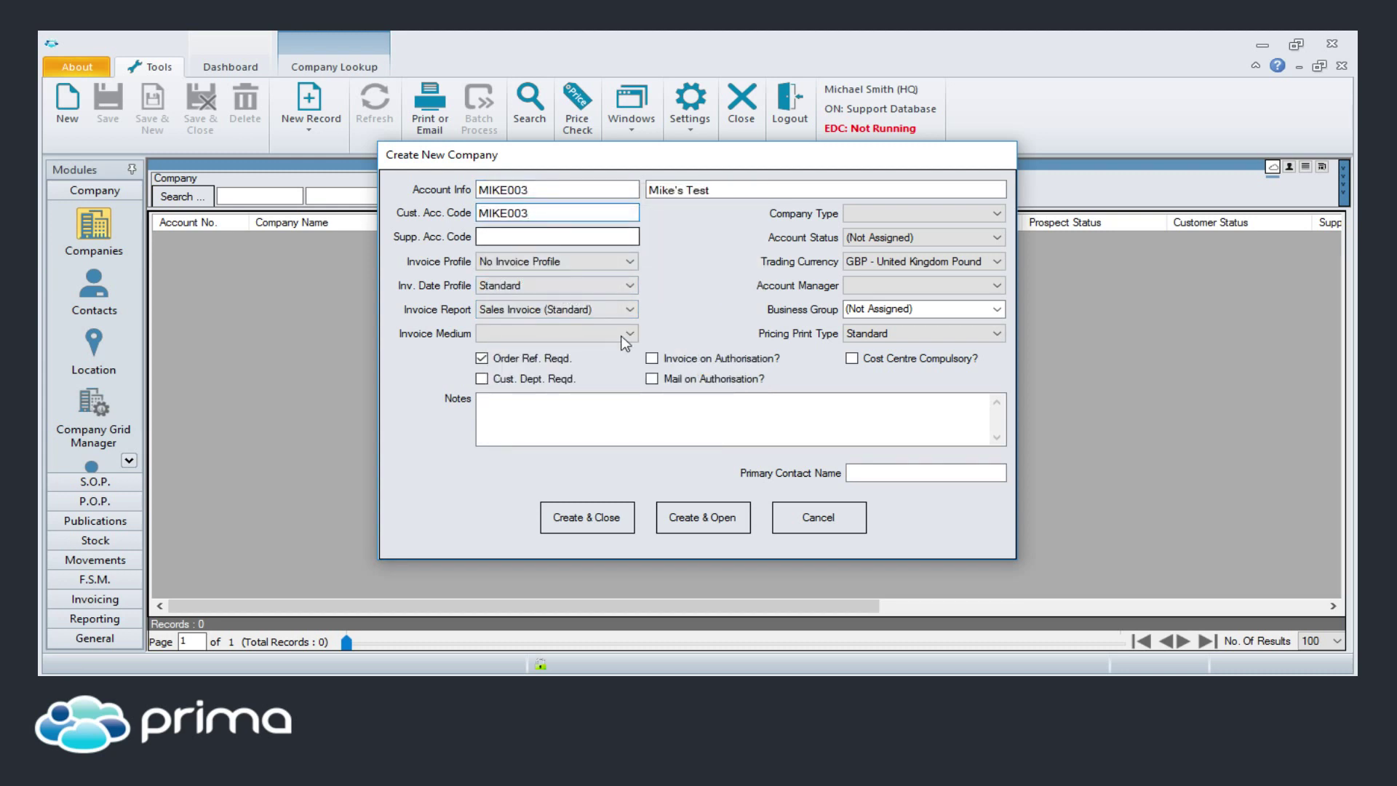
left_click(556, 236)
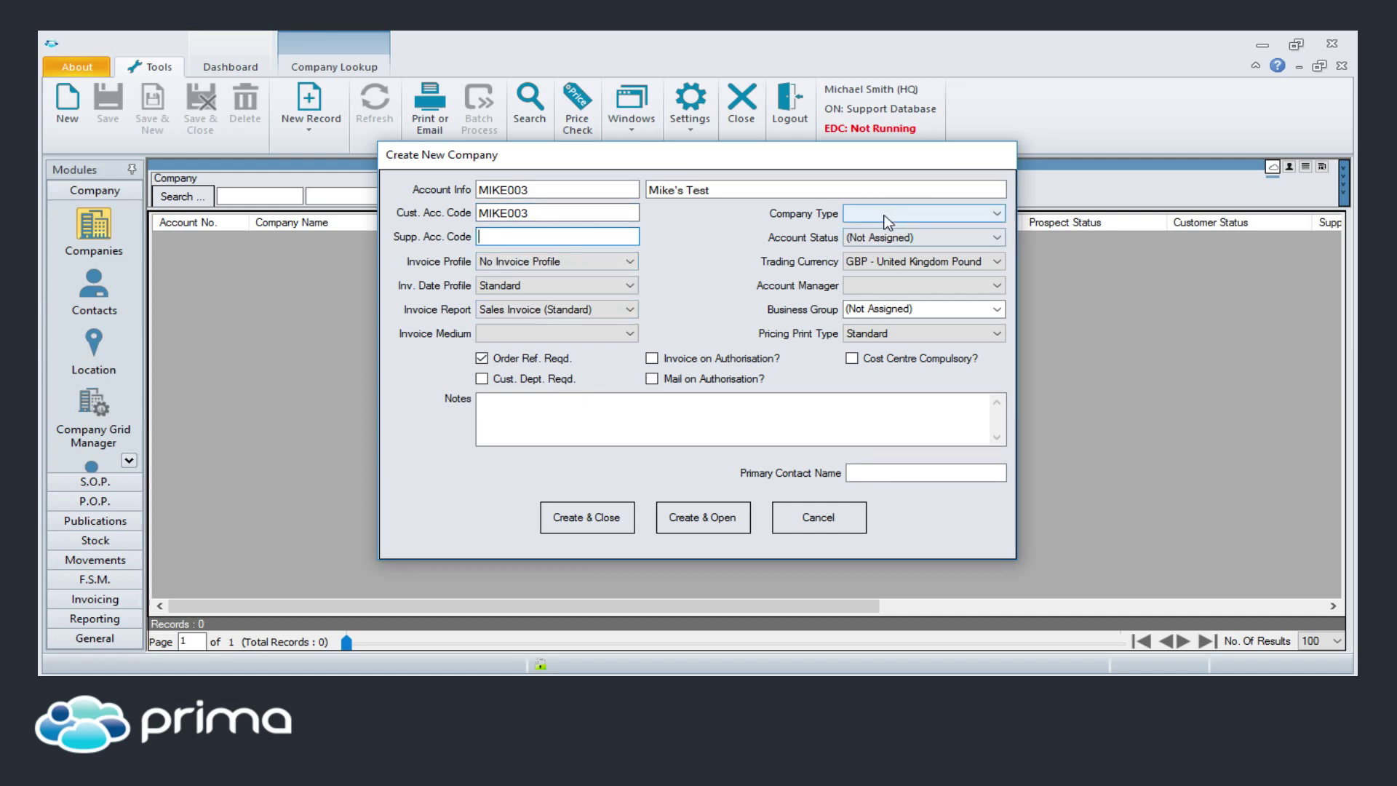
- Set the invoice profile to Single Invoices by Sales Order and the invoice date profile to Standard
left_click(626, 260)
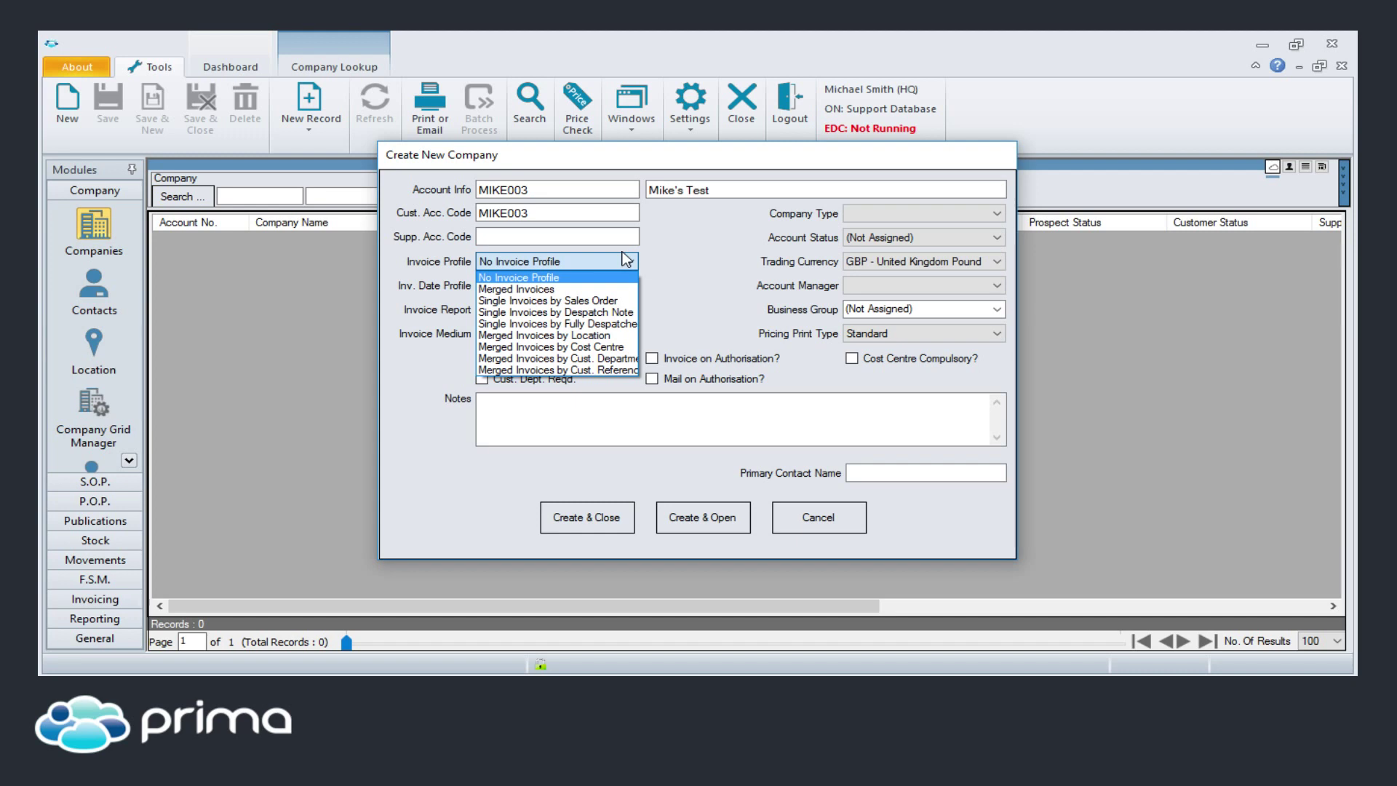
left_click(525, 301)
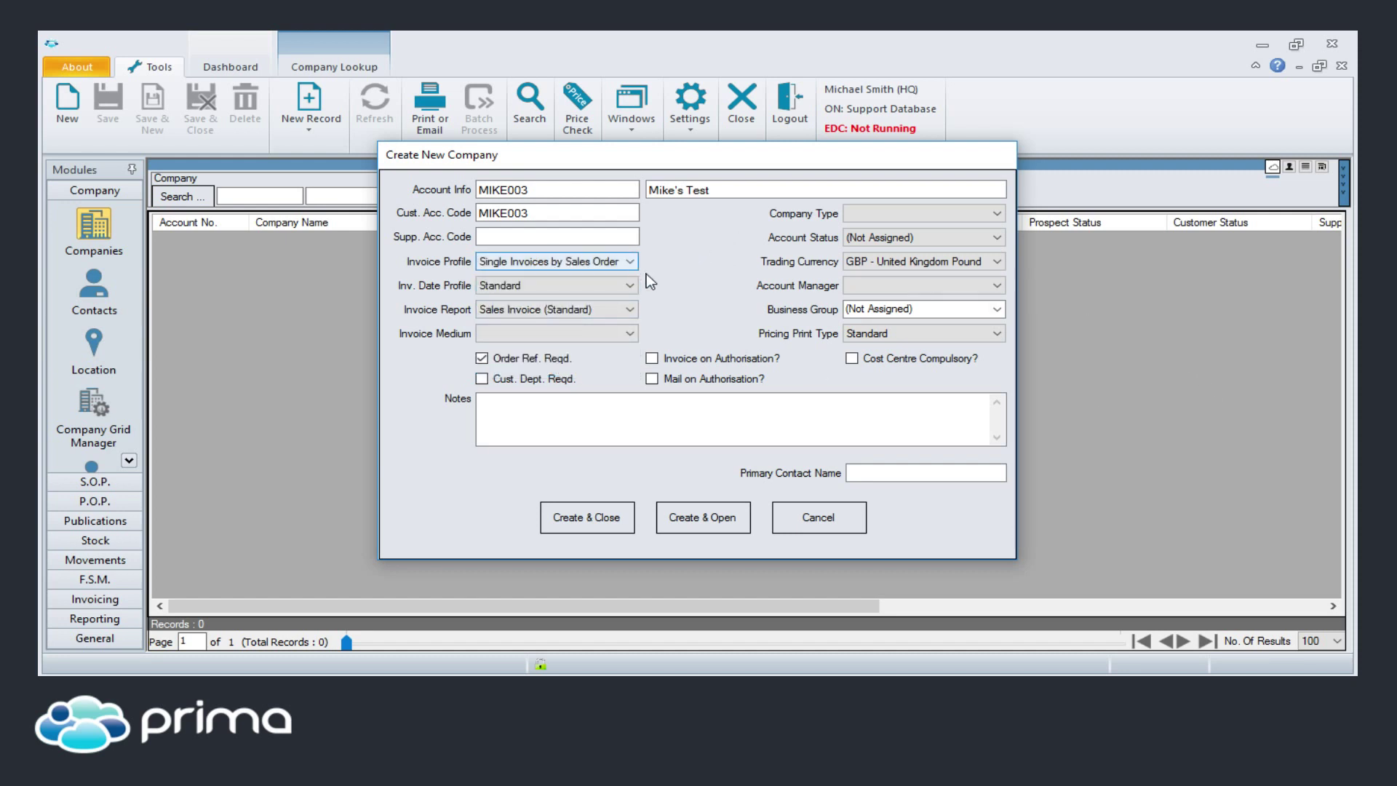
left_click(628, 288)
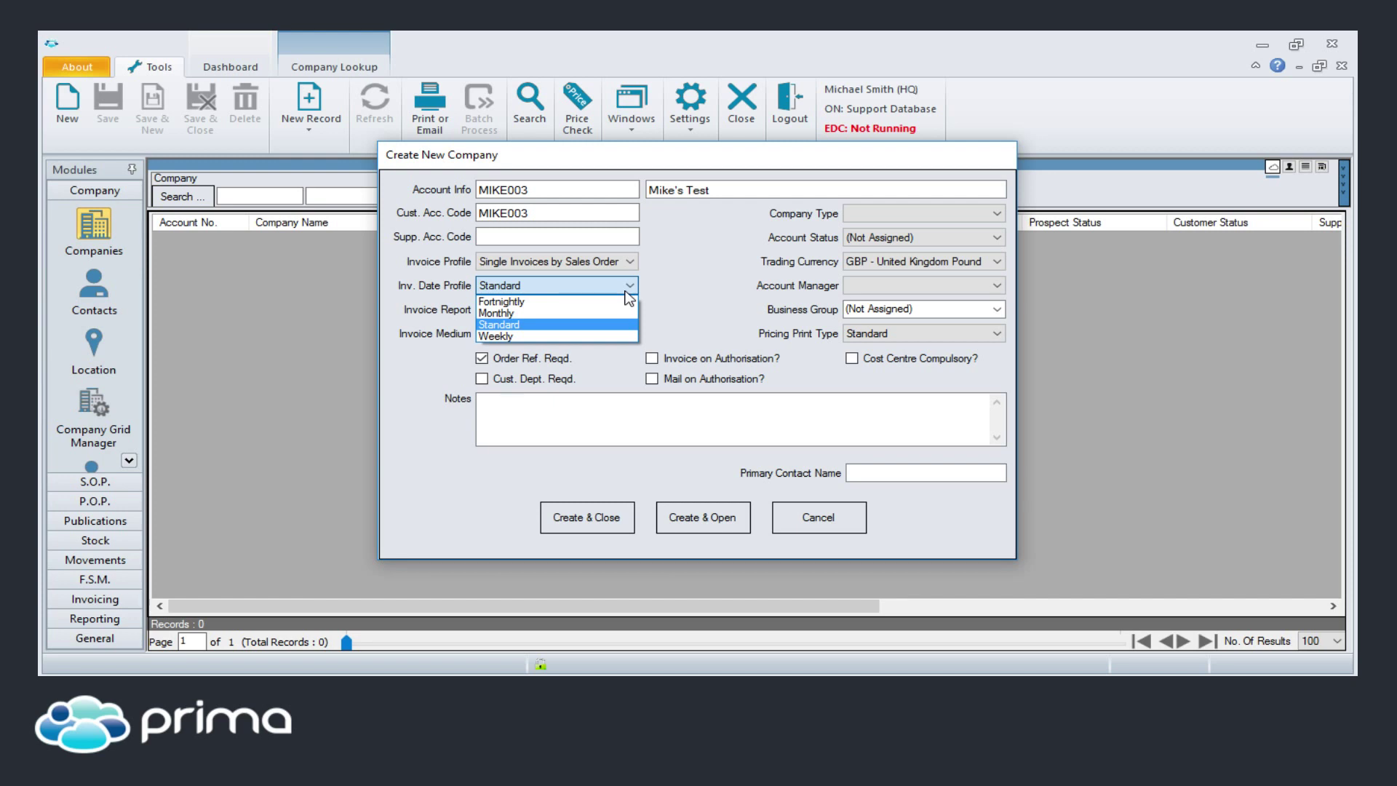
left_click(547, 324)
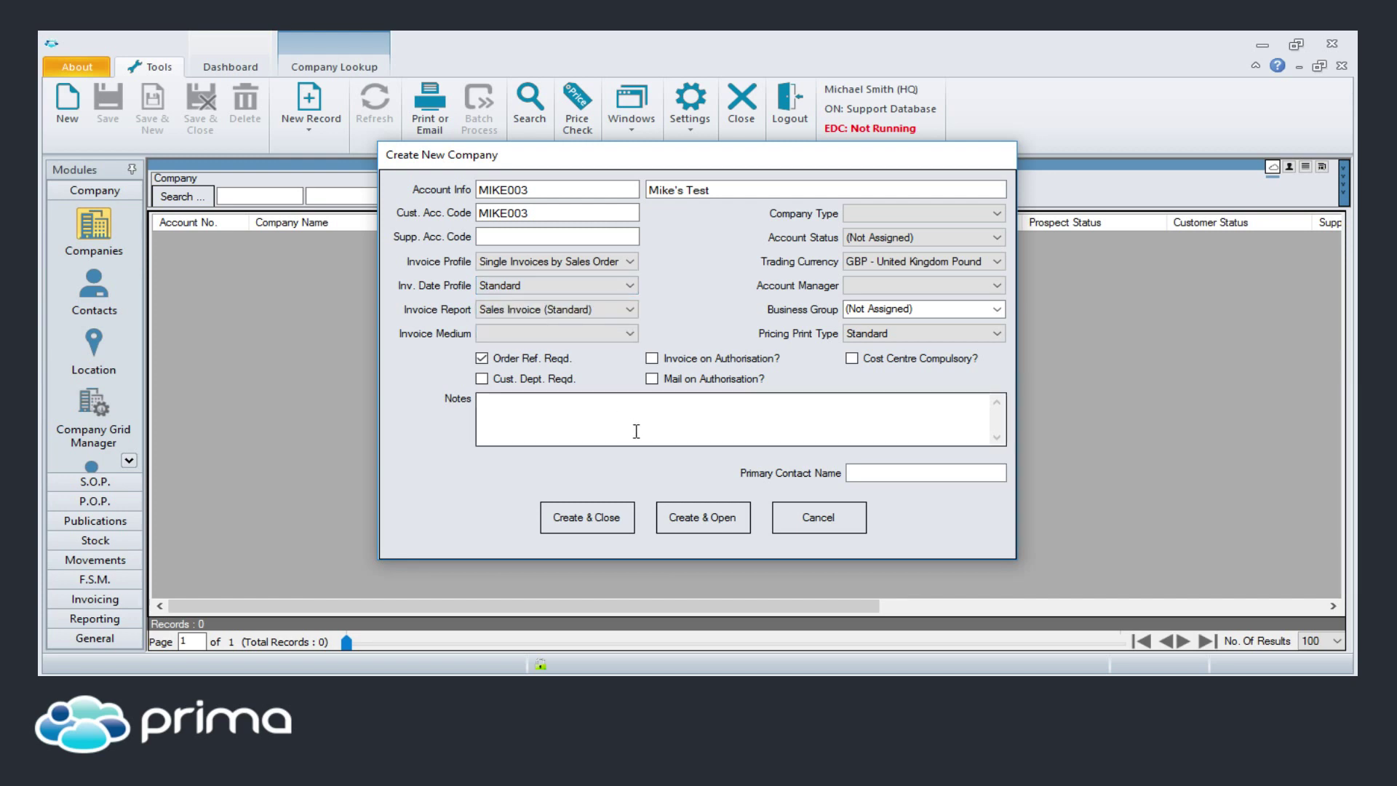
- Set the invoice report to Sales Invoice despatch info and the invoice medium to EMail
left_click(630, 308)
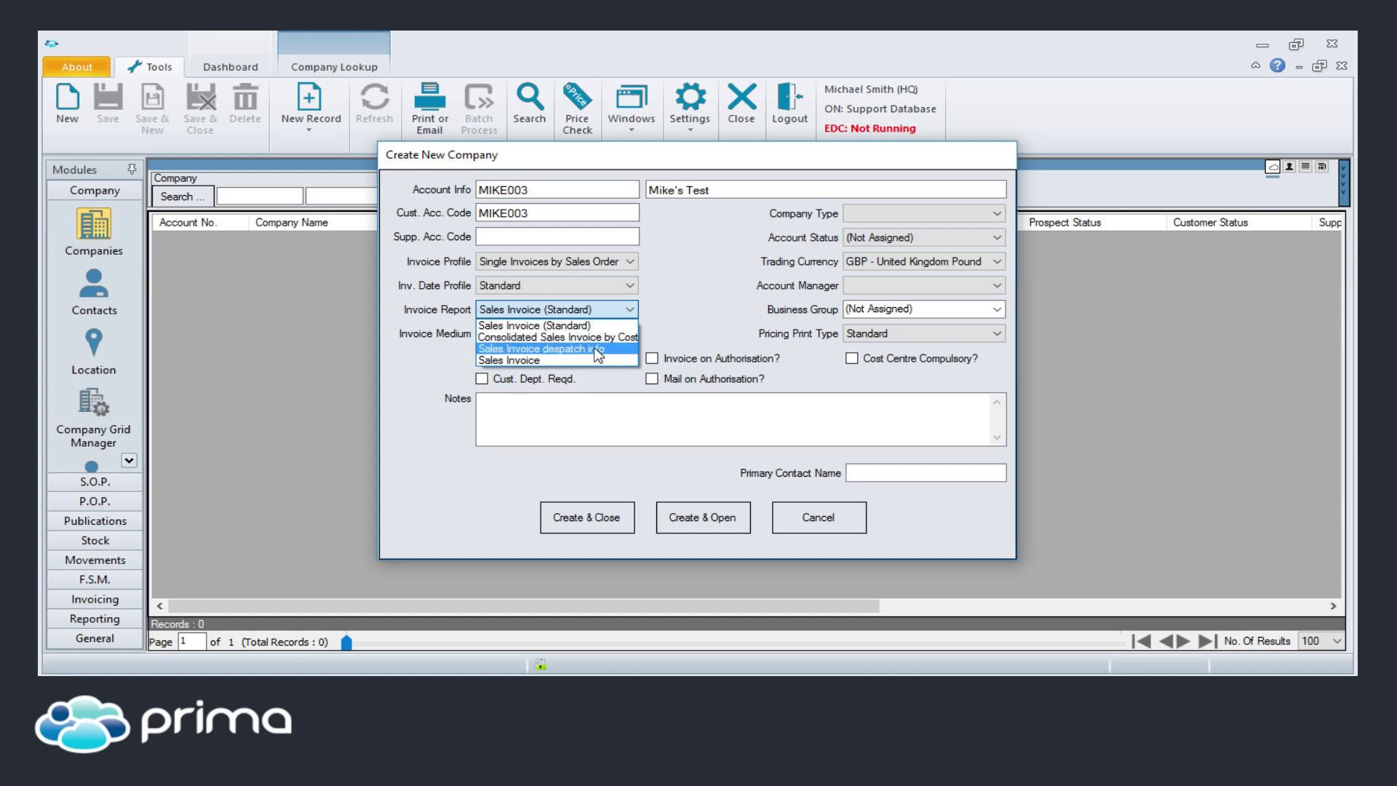
left_click(543, 349)
left_click(584, 359)
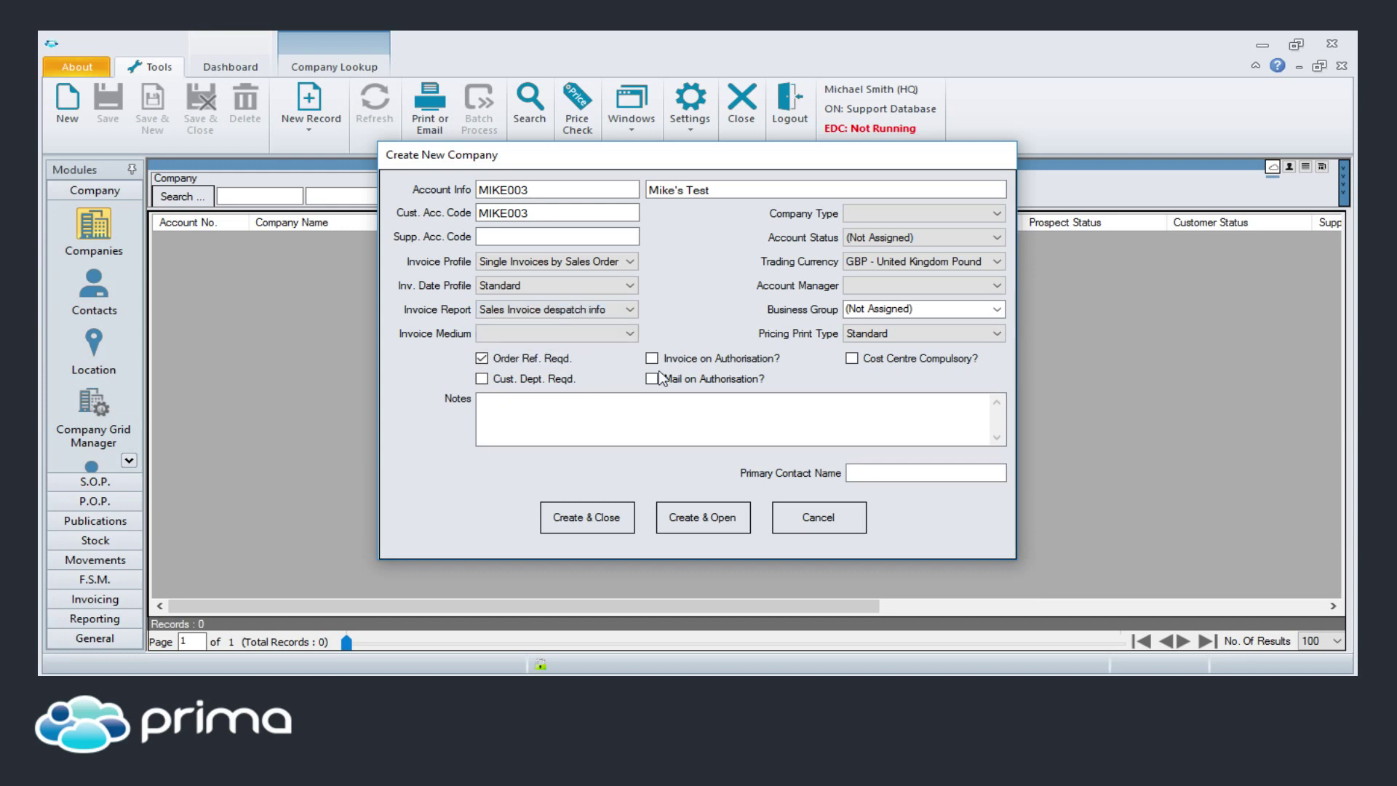
left_click(620, 336)
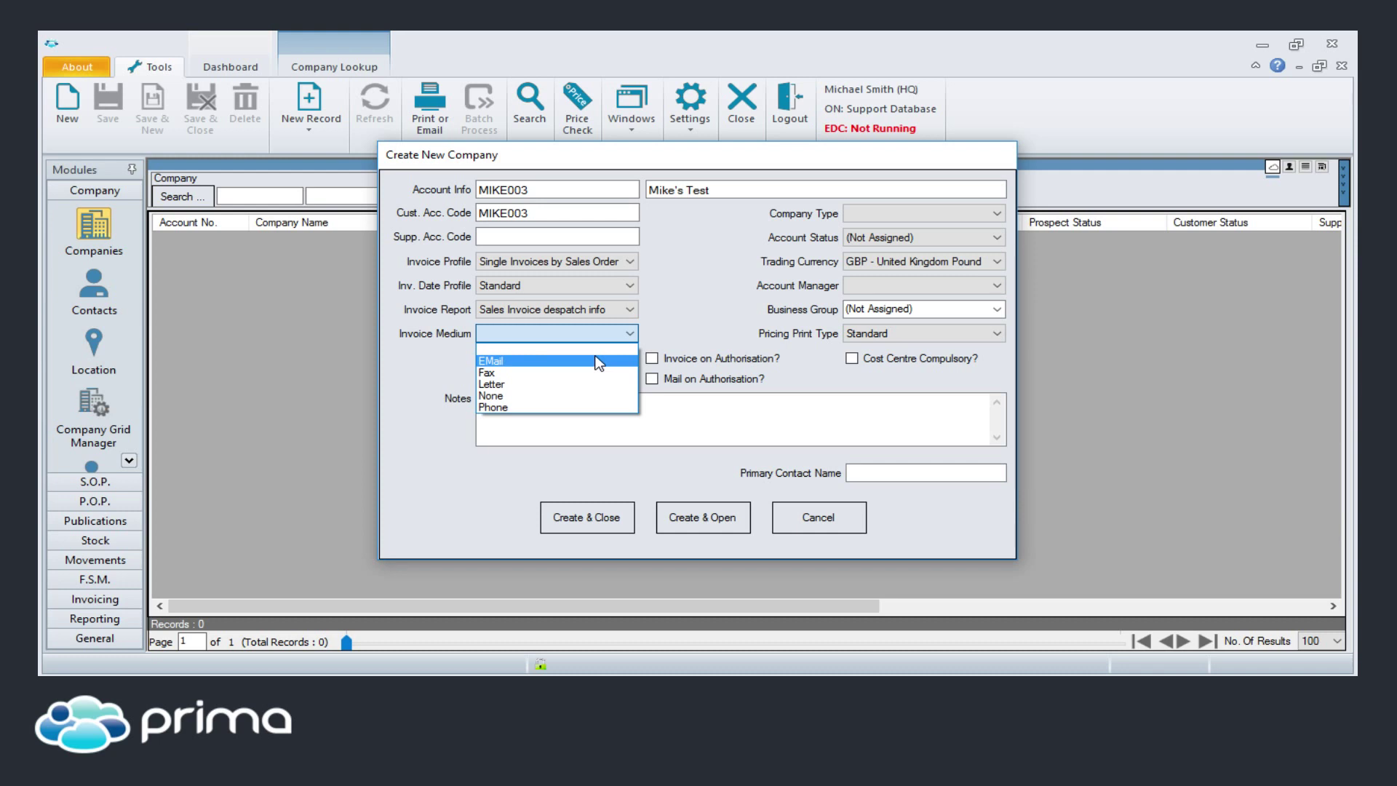
left_click(588, 350)
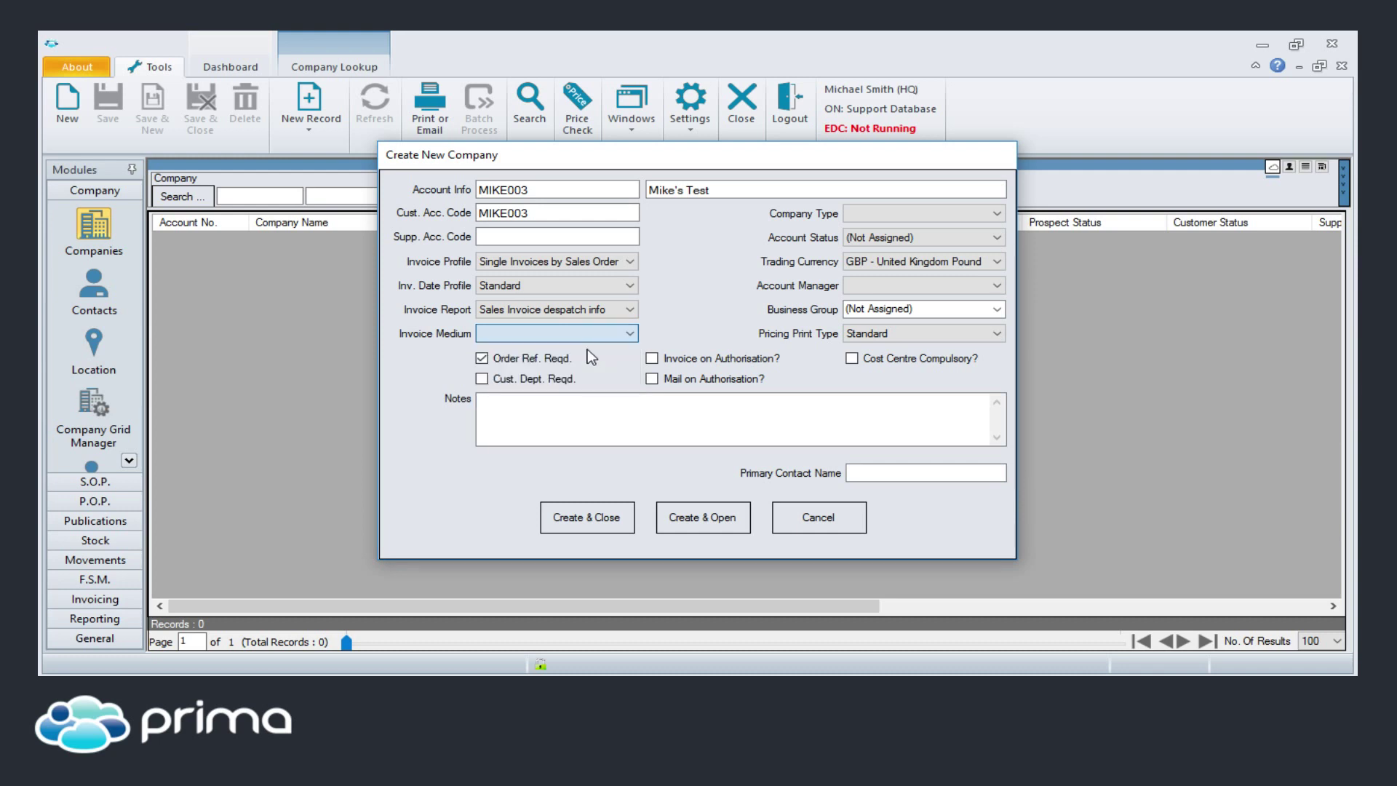
left_click(568, 330)
left_click(522, 362)
- Make the customer department required and enable invoicing on authorisation for the new company
left_click(536, 379)
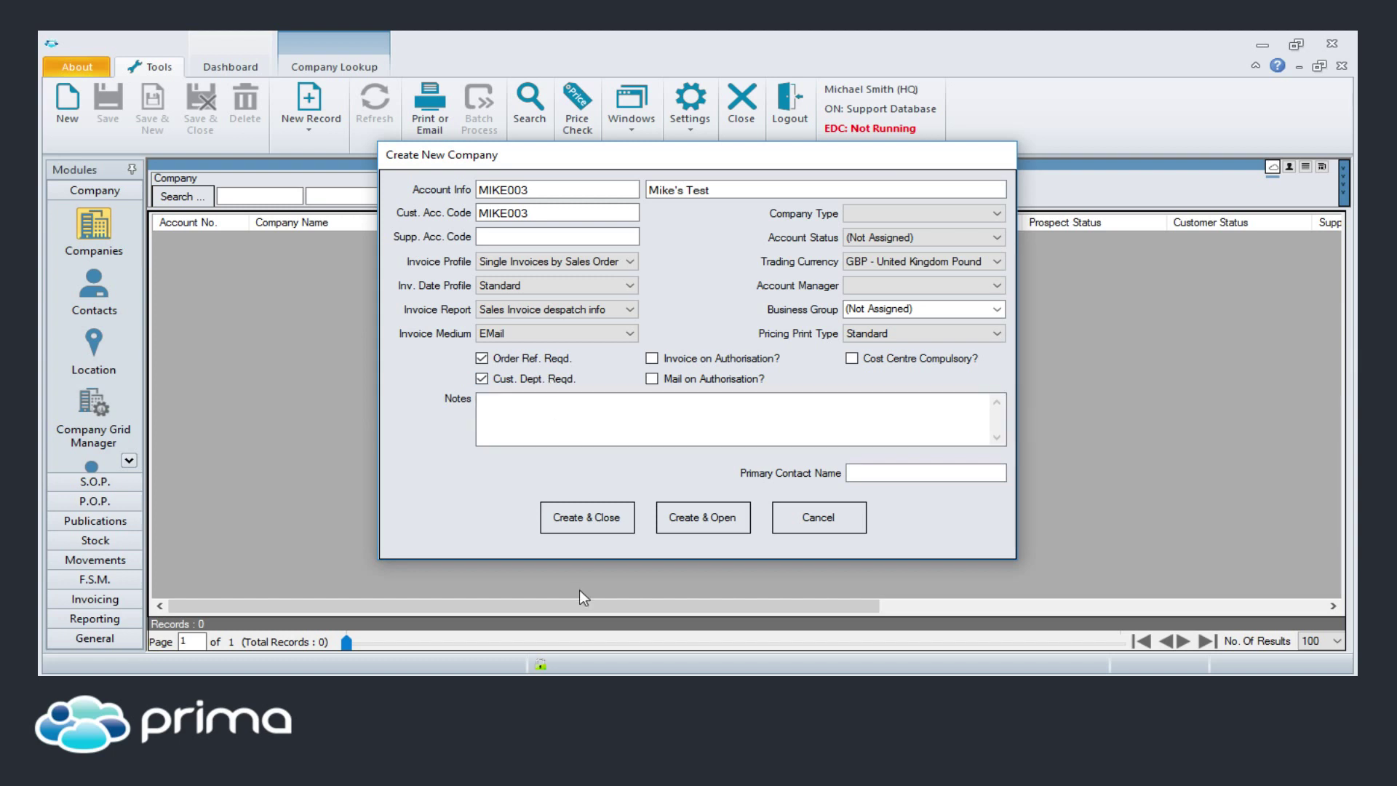
left_click(668, 361)
left_click(673, 434)
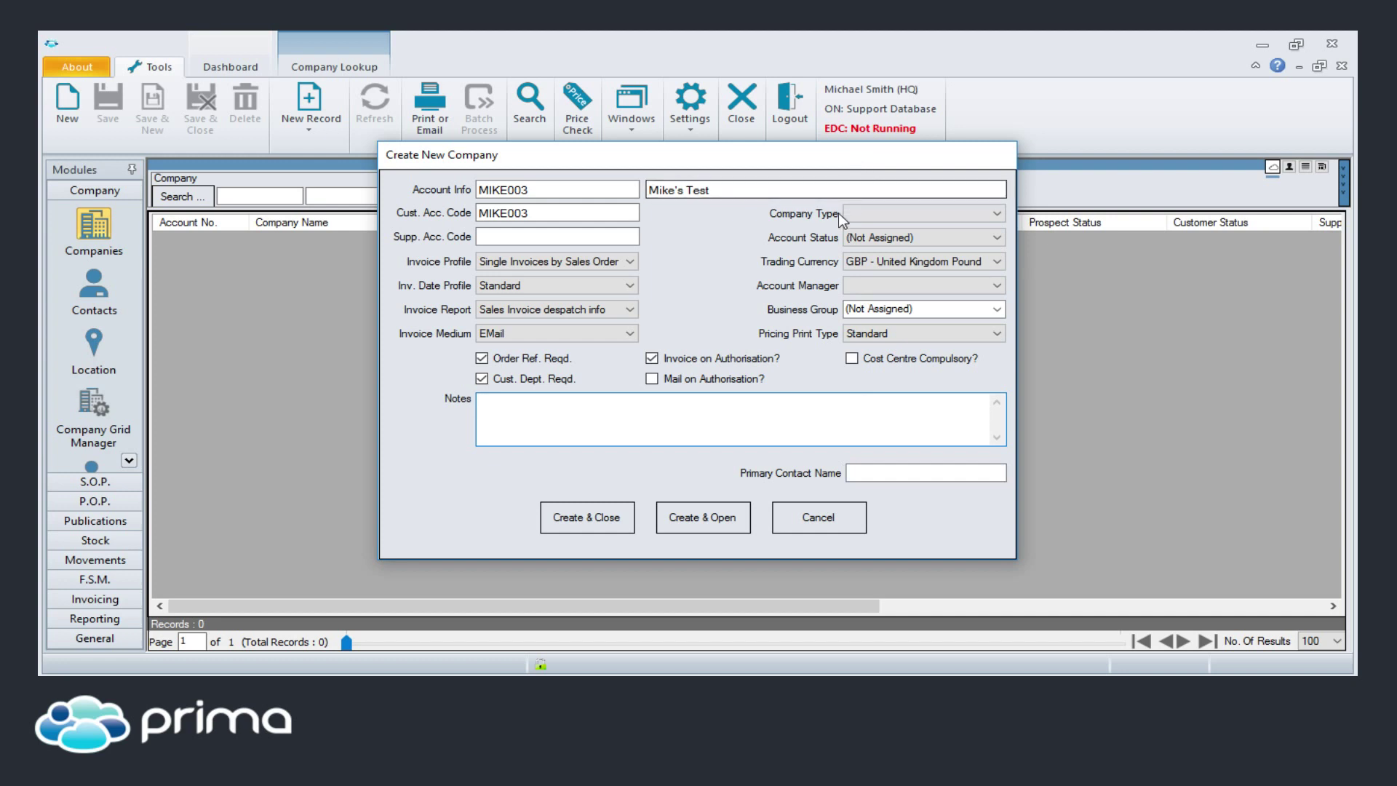
- Set the company type to Customer and the account status to Normal Trading
left_click(926, 219)
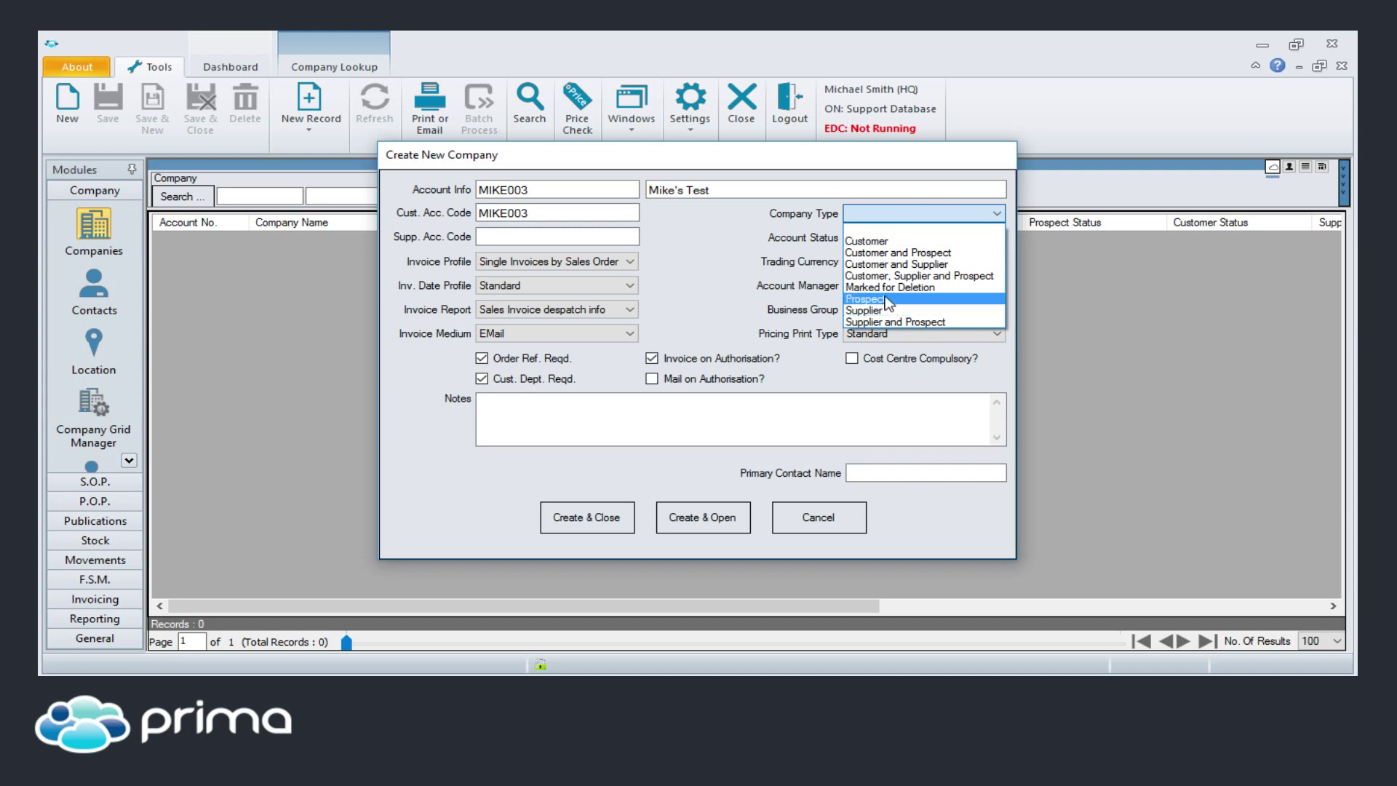
left_click(875, 242)
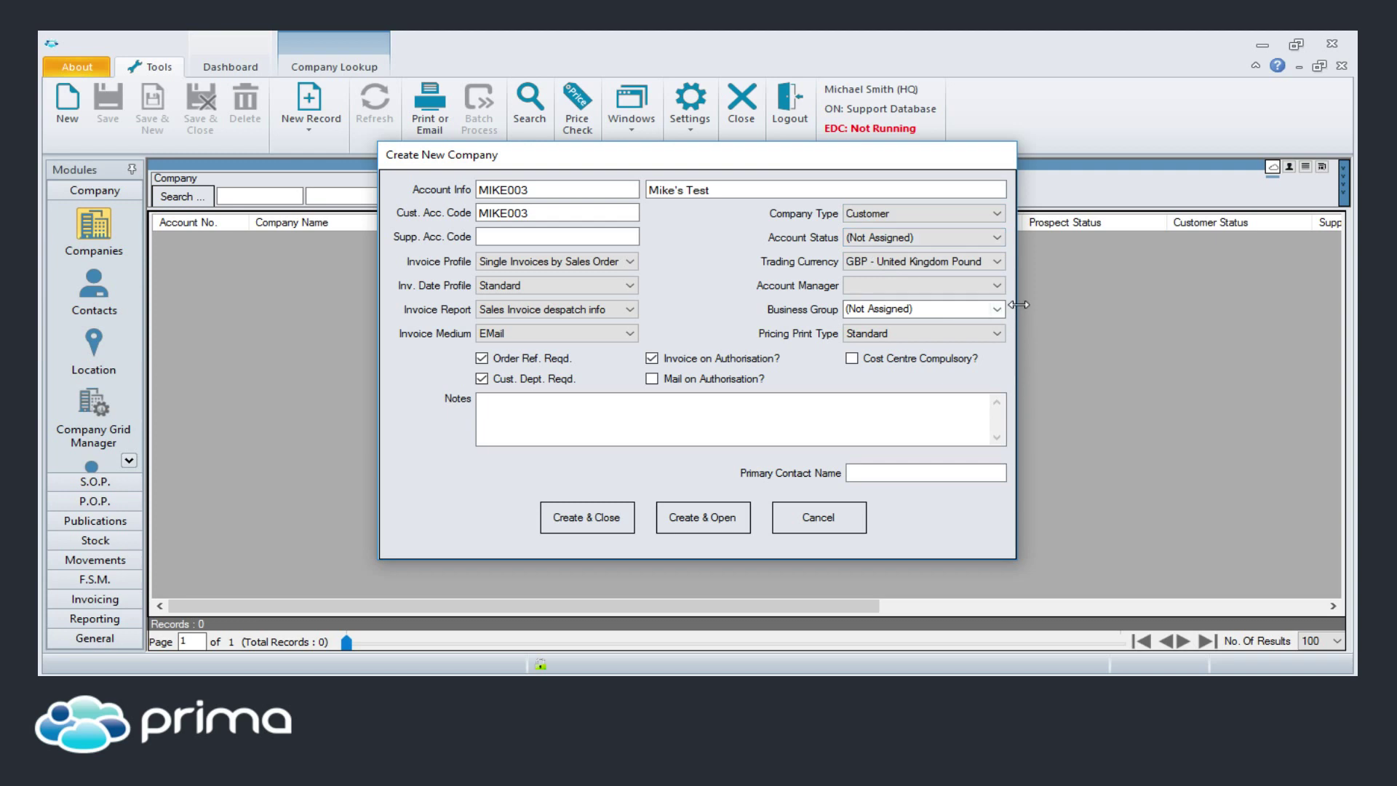
left_click(915, 238)
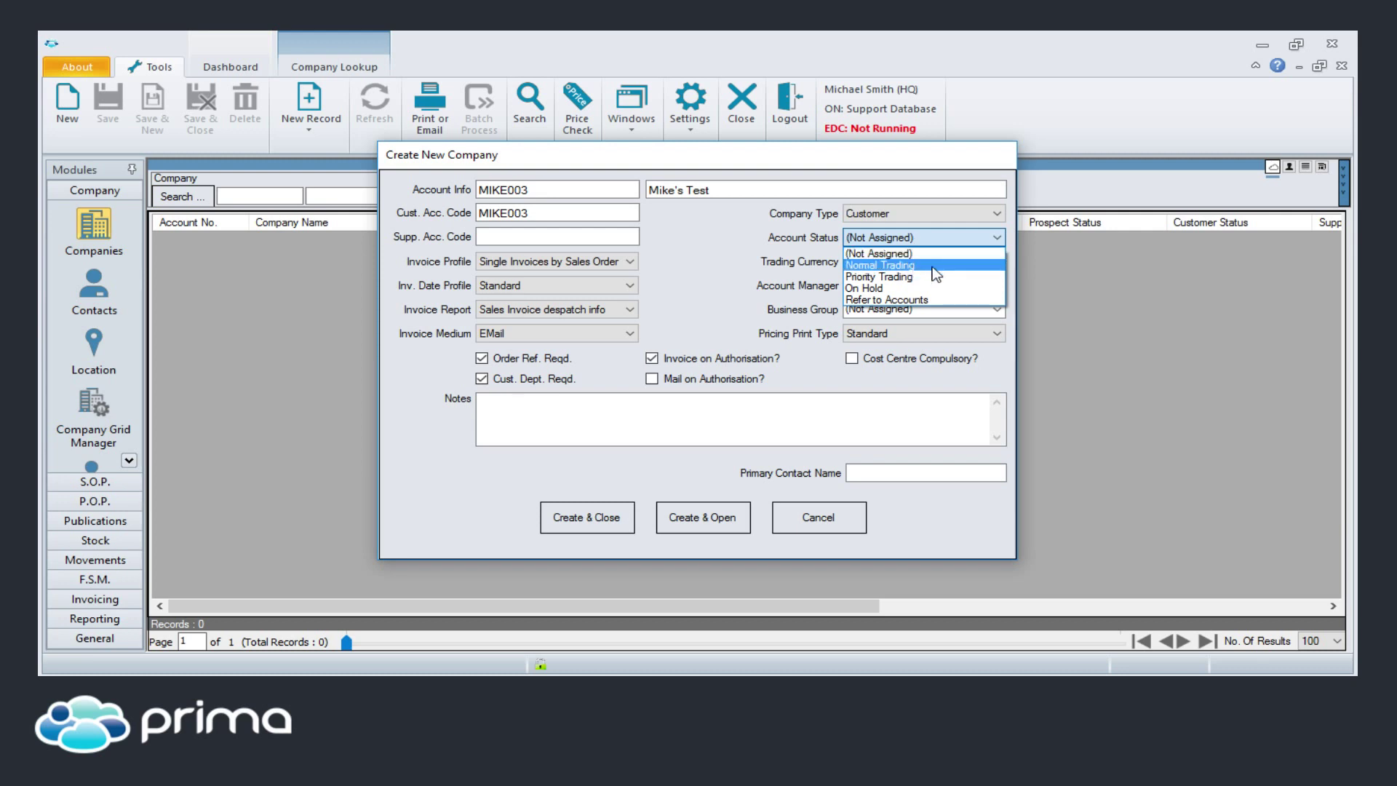
left_click(932, 266)
left_click(928, 236)
left_click(929, 235)
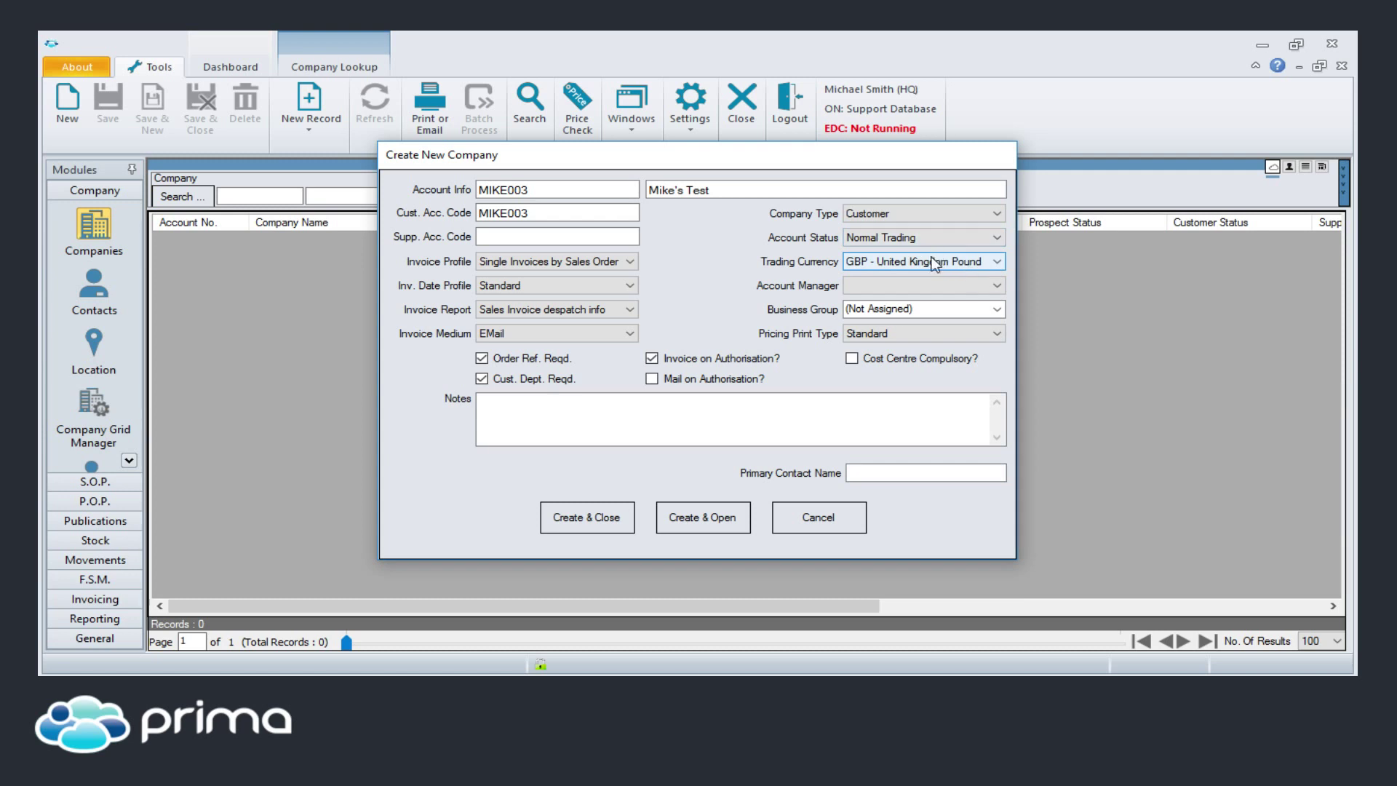
- Choose GBP - United Kingdom Pound as the trading currency and assign the account manager
left_click(934, 264)
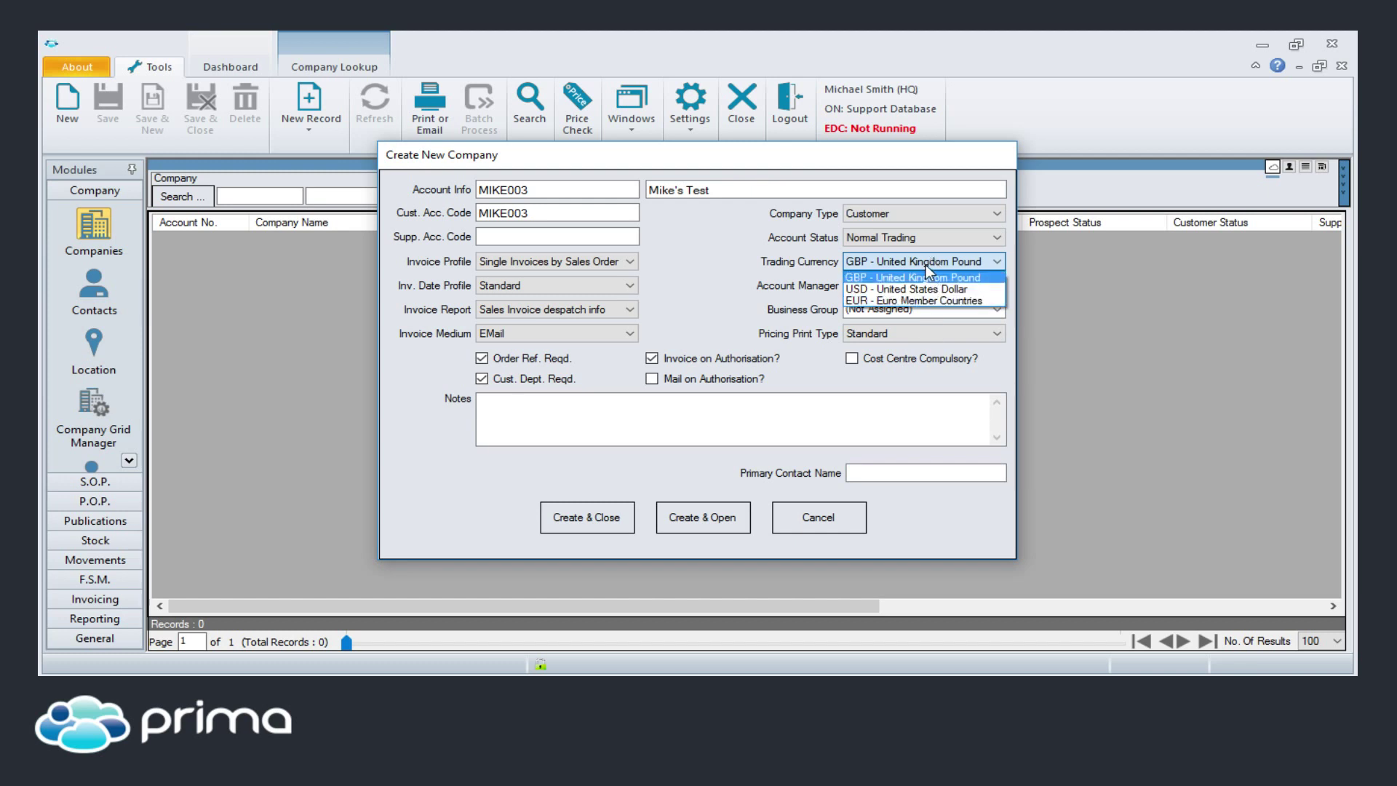
left_click(928, 277)
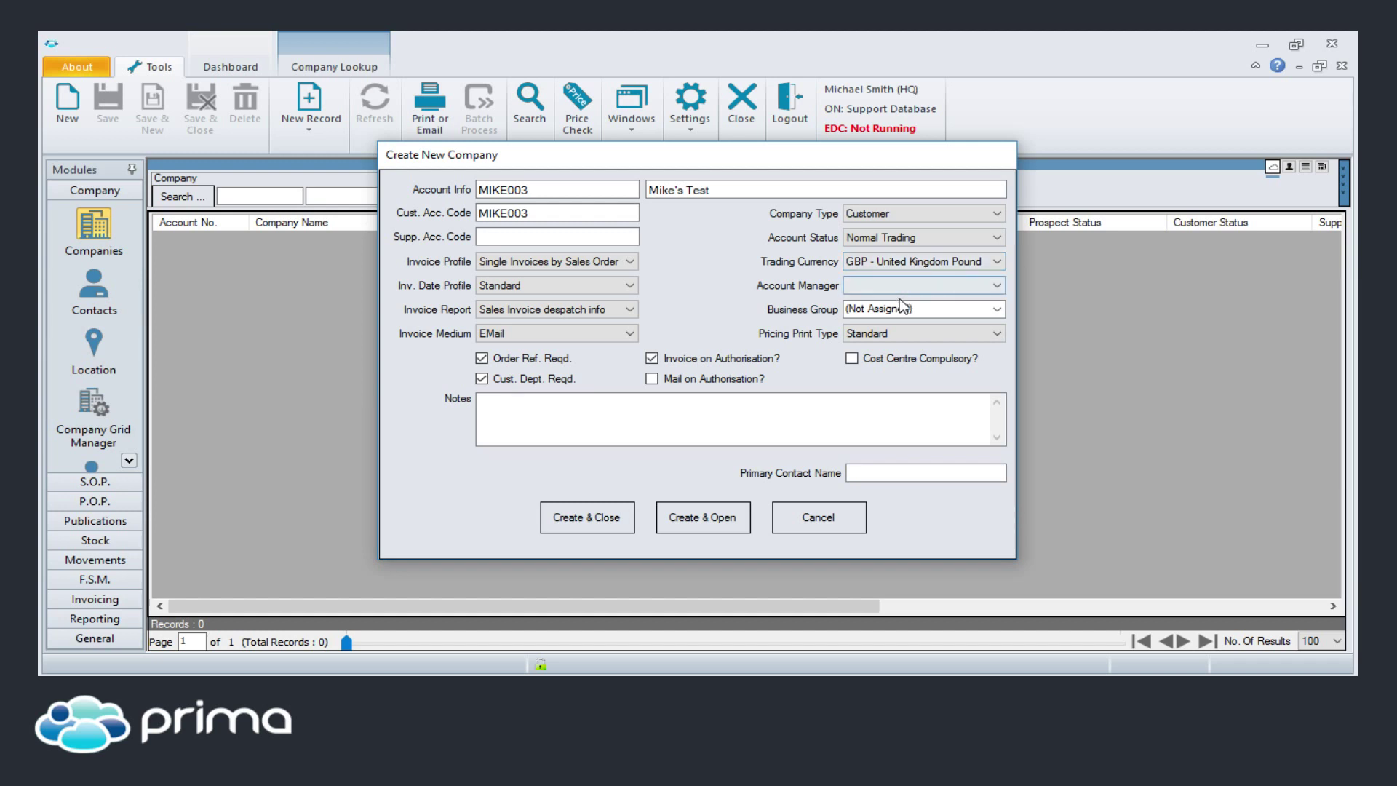
left_click(905, 291)
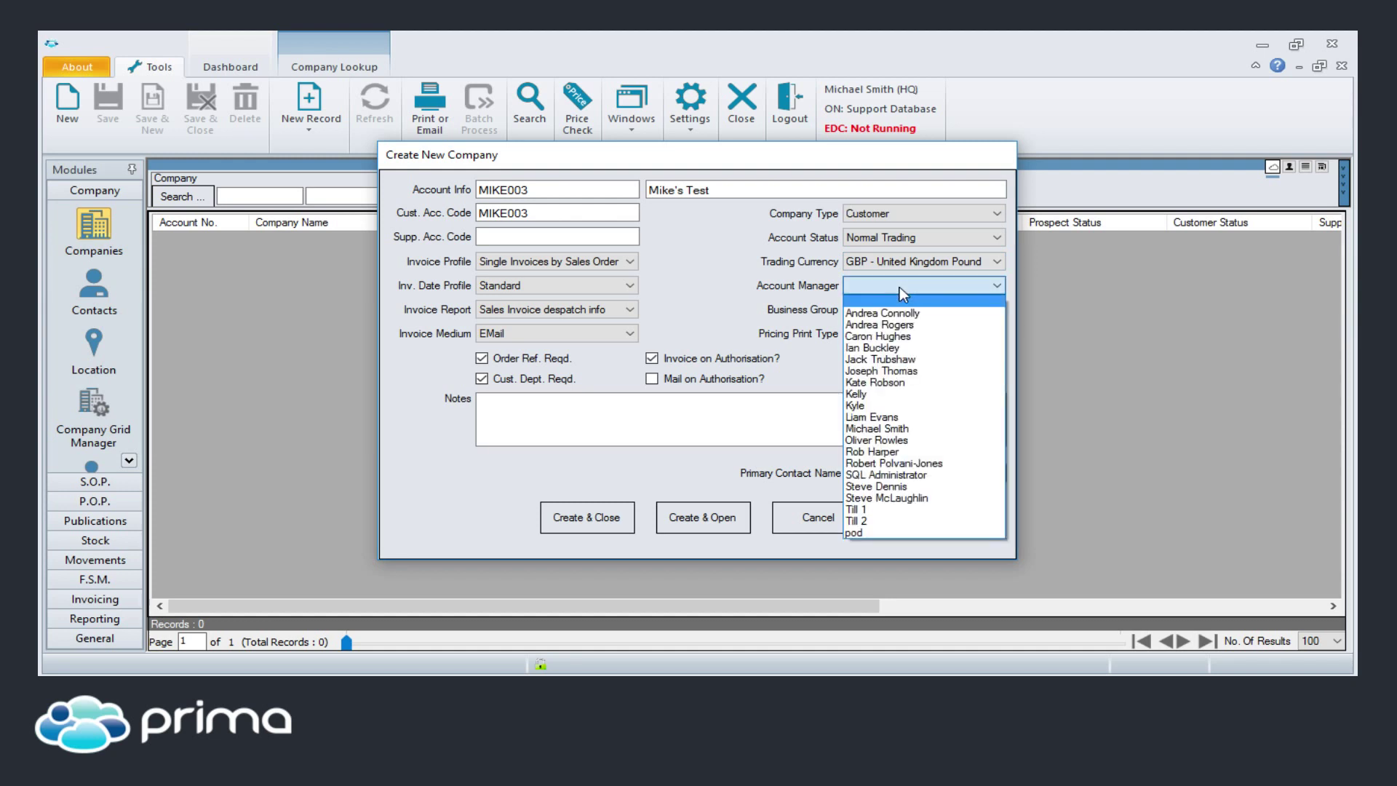
left_click(888, 430)
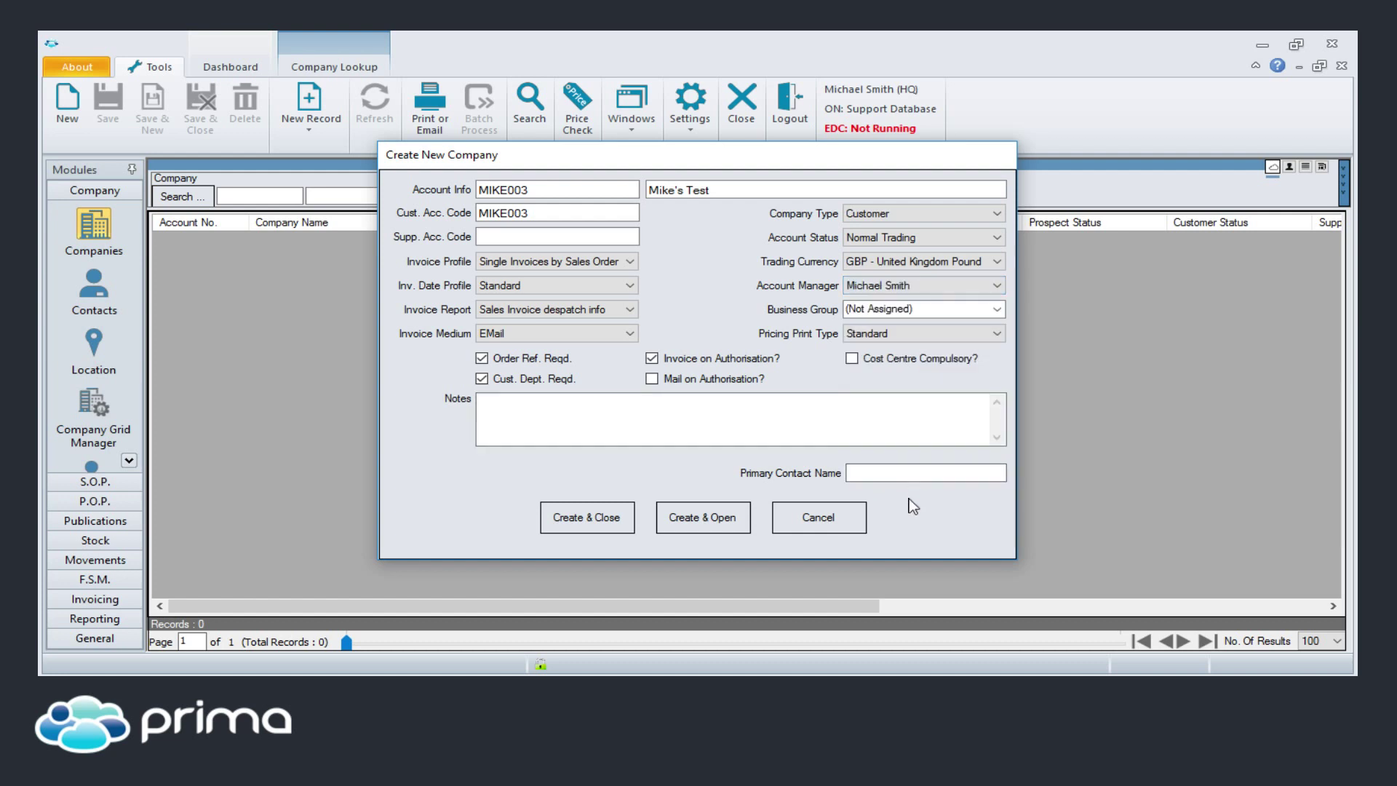
- Review the business group options, then try to create and open the company without assigning a group
left_click(999, 309)
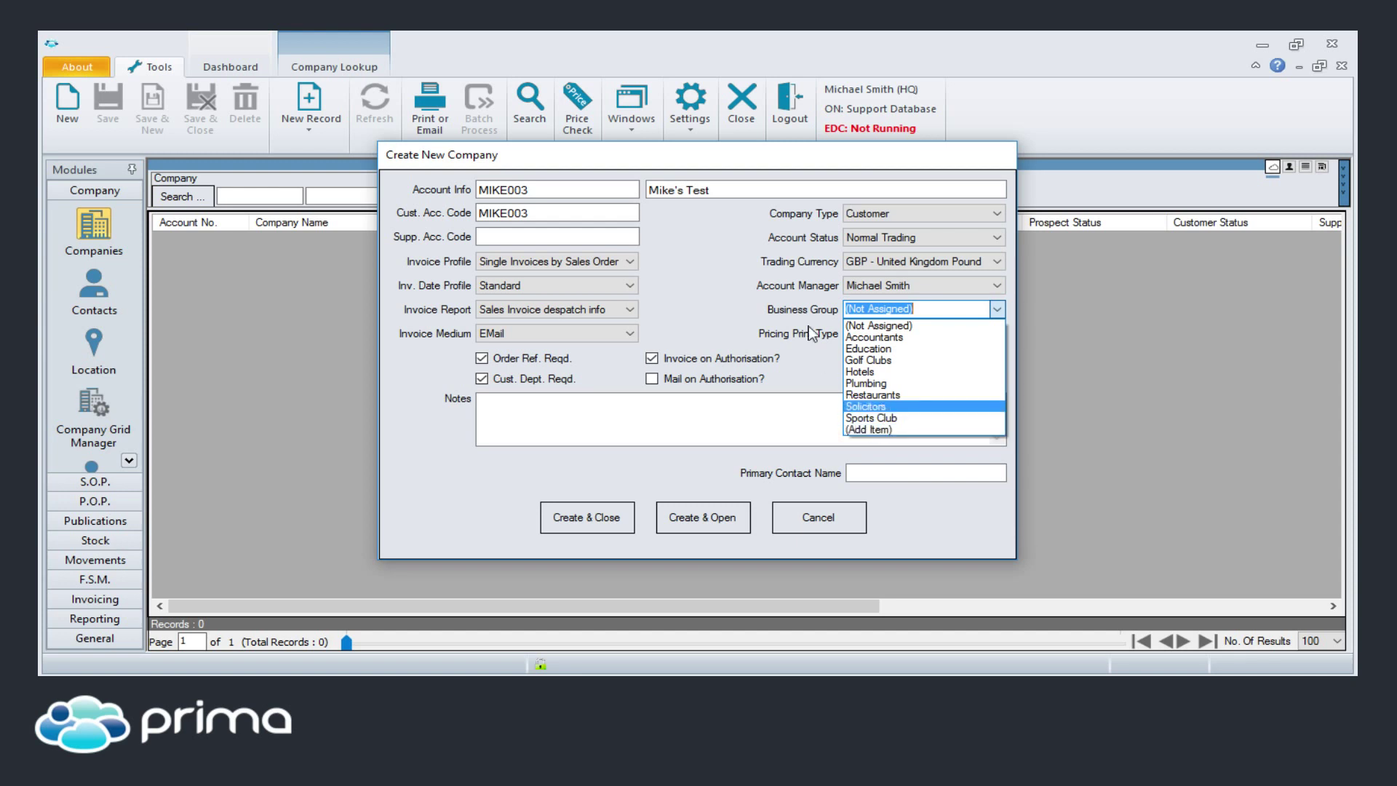
left_click(804, 378)
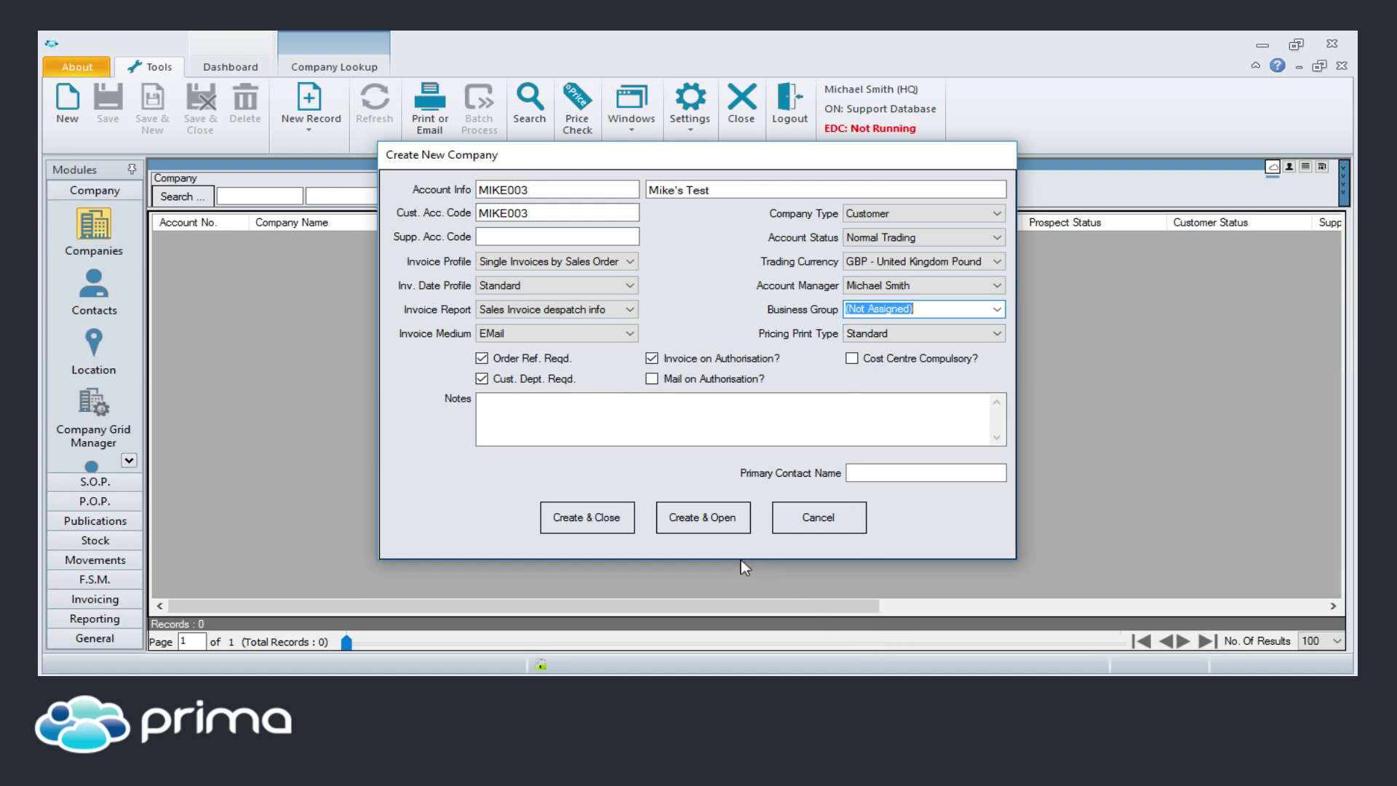
left_click(685, 525)
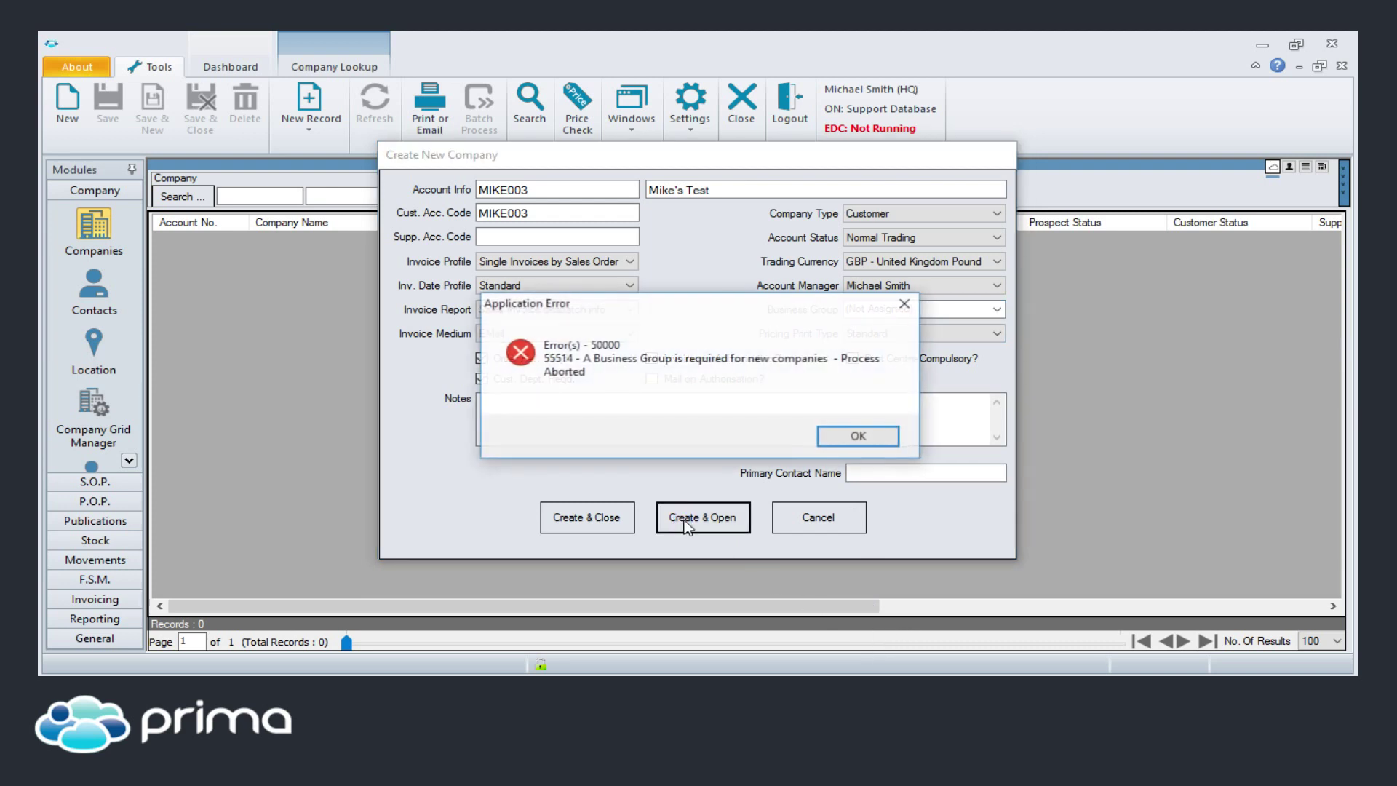
left_click(854, 443)
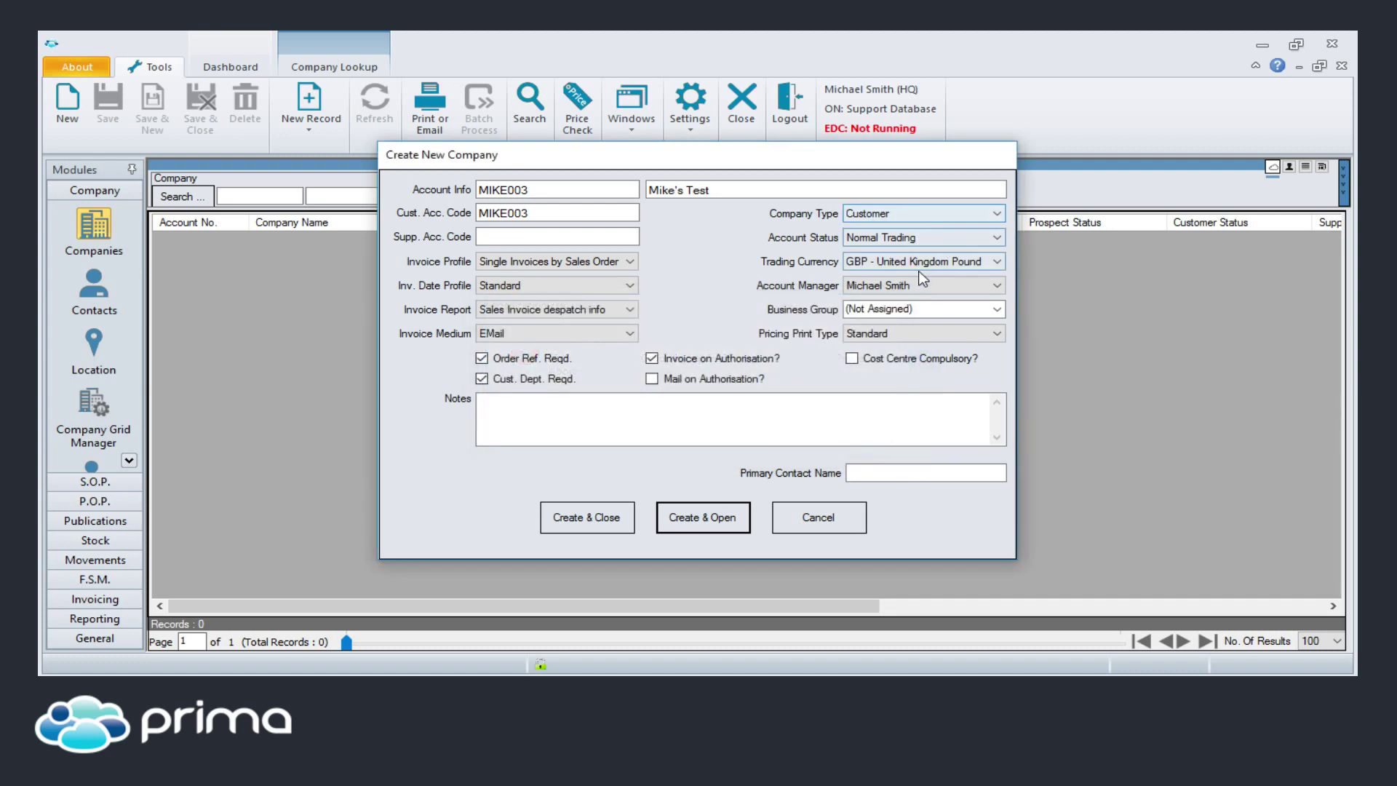
- Set the business group to Plumbing, then create the company and open its record
left_click(996, 309)
left_click(897, 379)
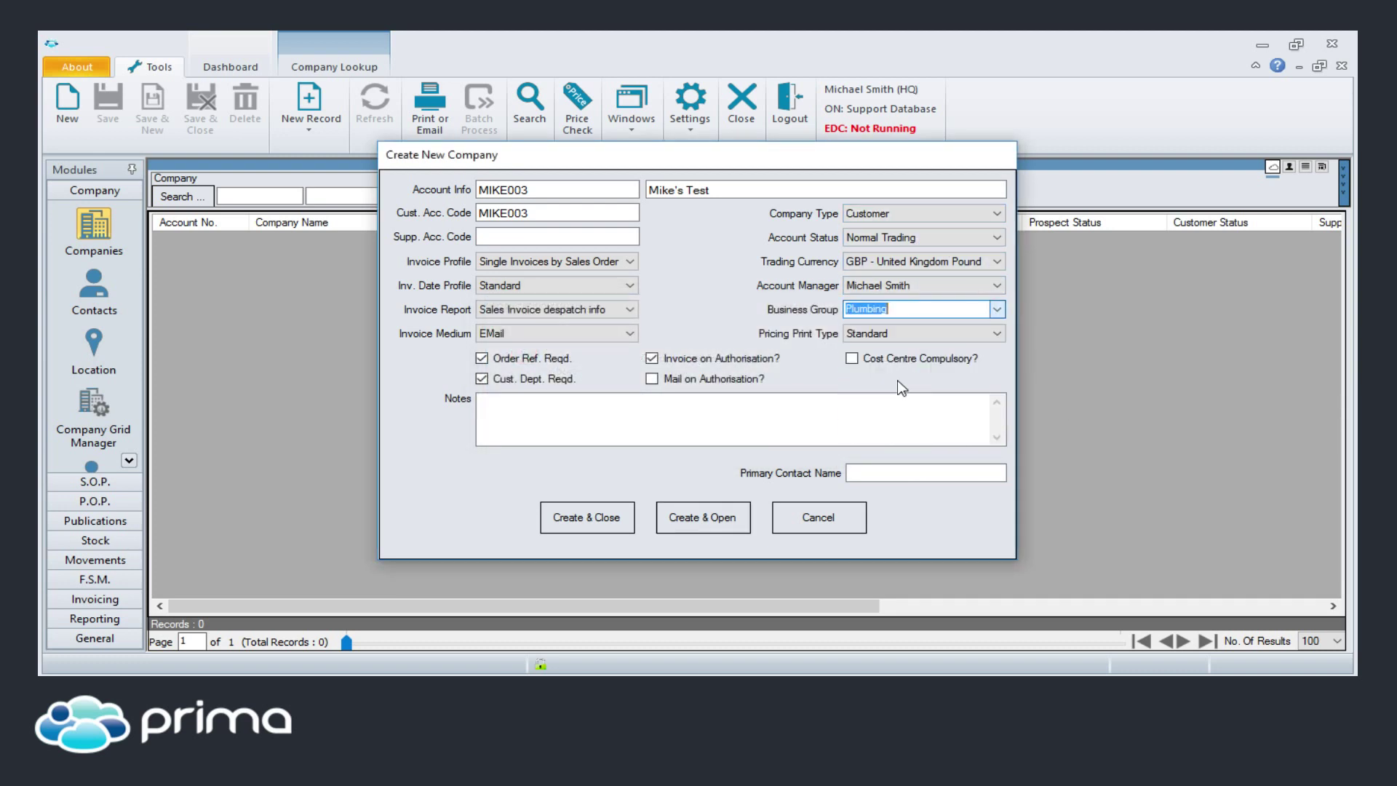
left_click(691, 529)
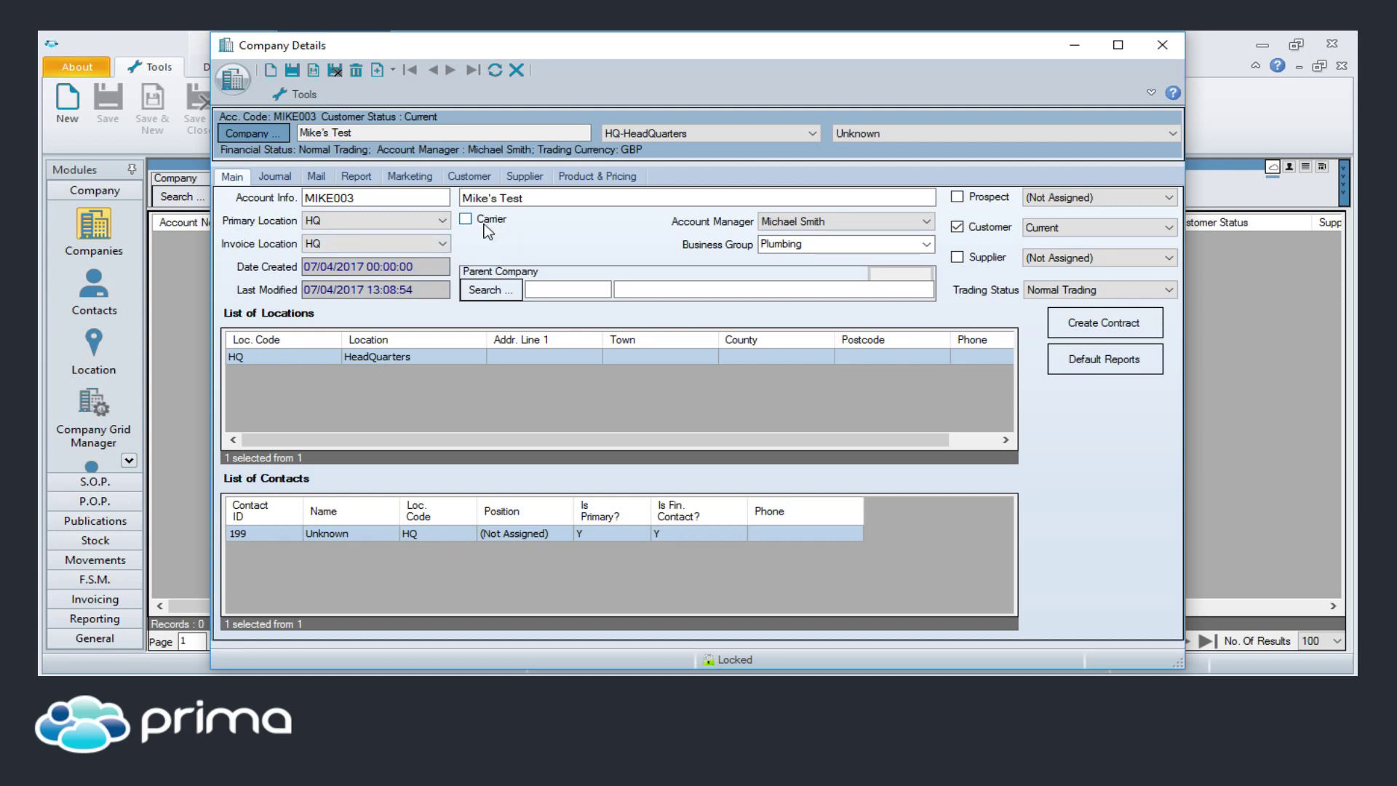
- Review the company's primary and invoice location options and parent company field, then look at its contract form
left_click(444, 221)
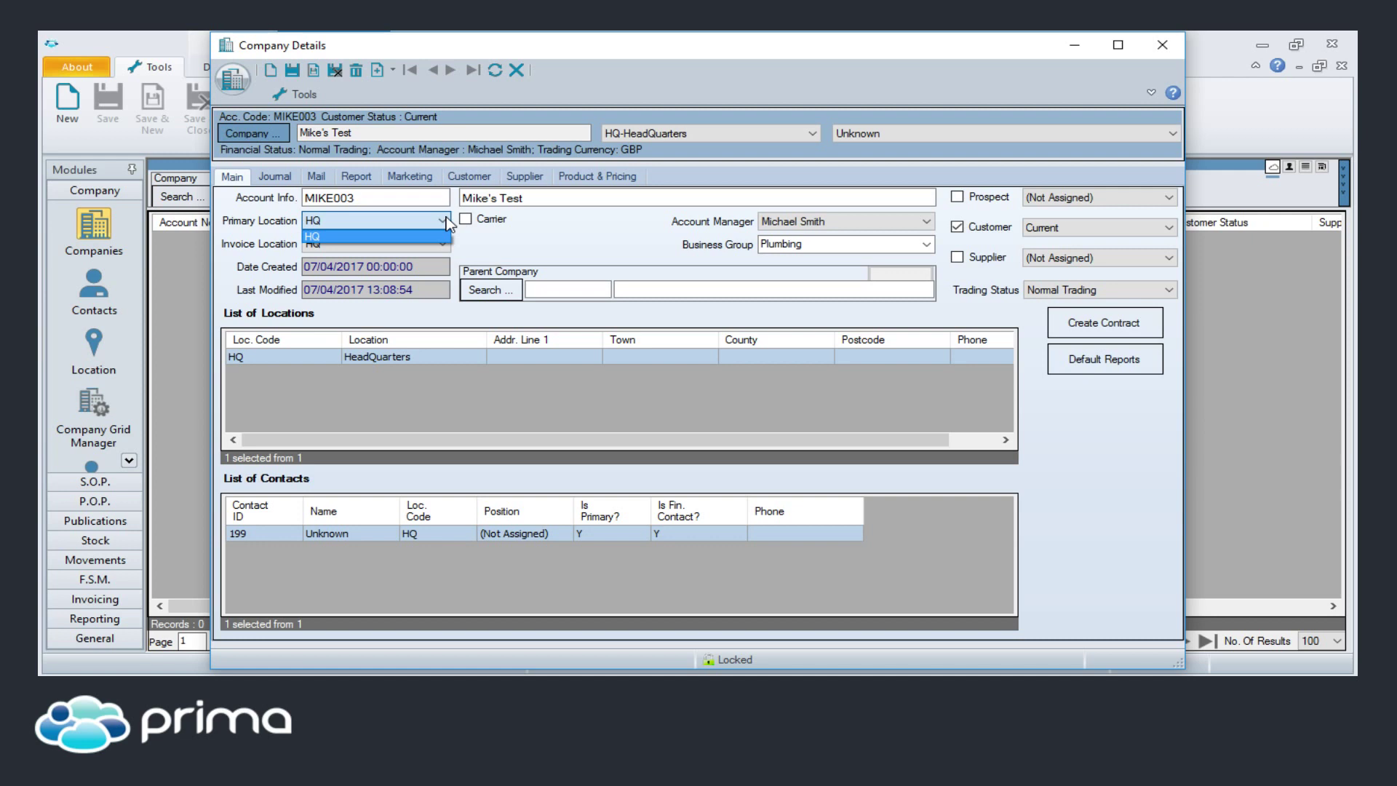
left_click(444, 222)
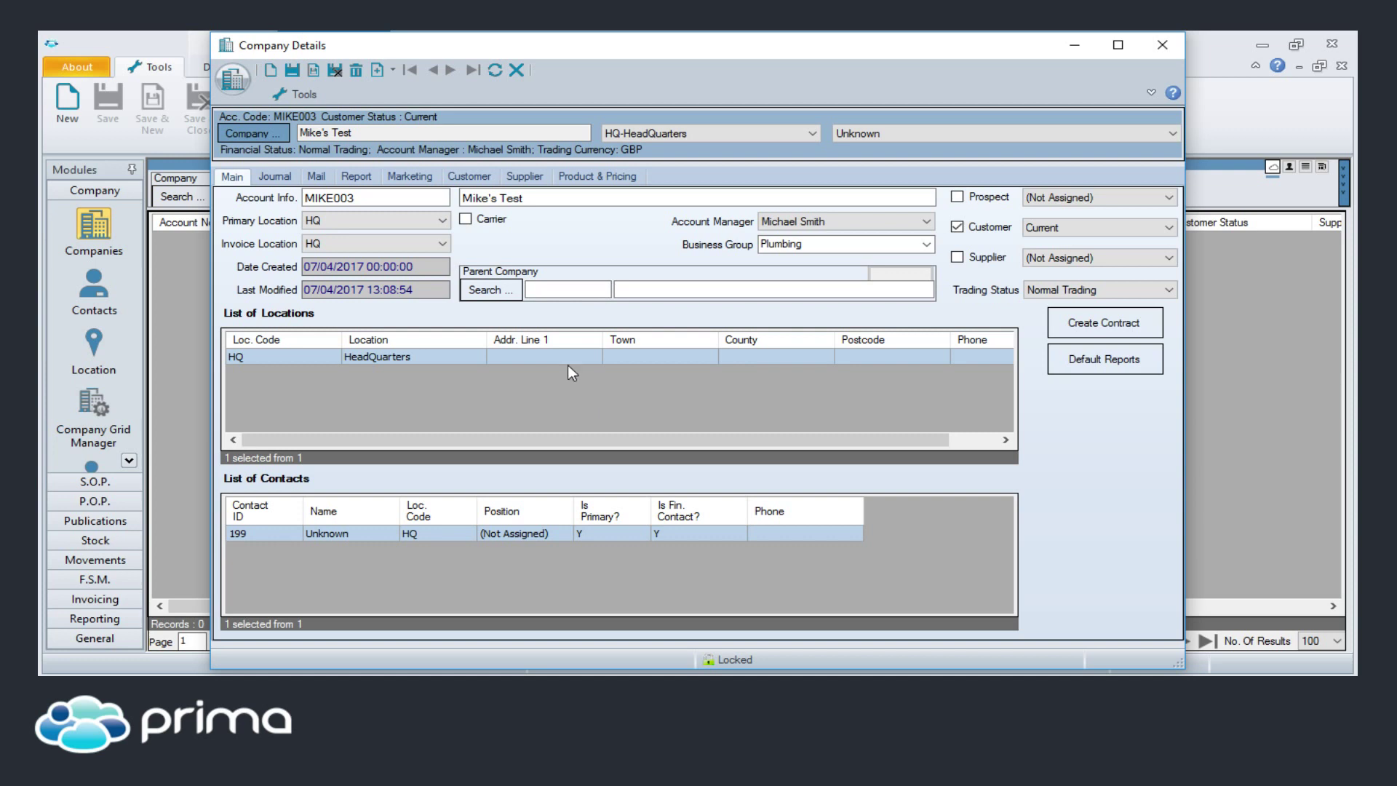
left_click(553, 292)
left_click(322, 244)
left_click(321, 244)
left_click(1121, 319)
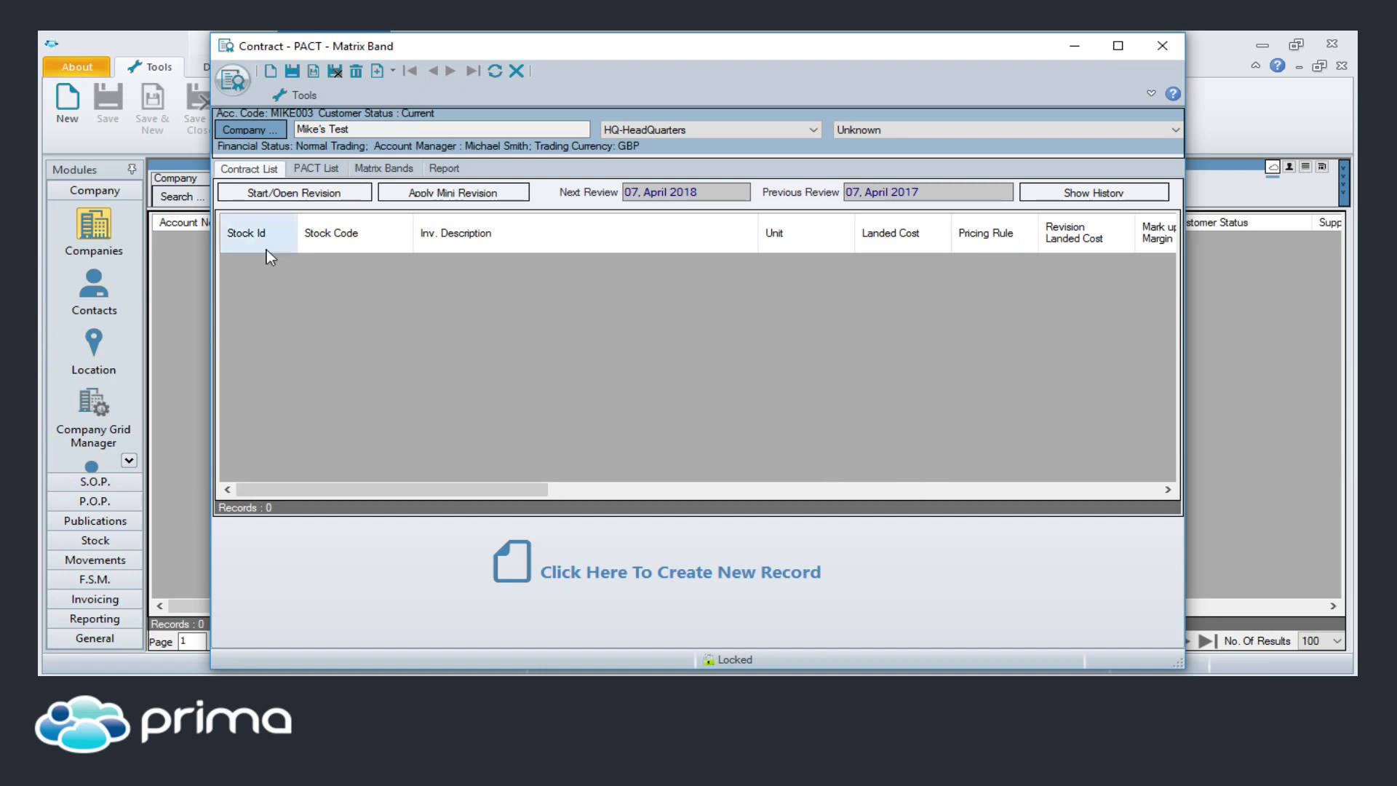
left_click(564, 566)
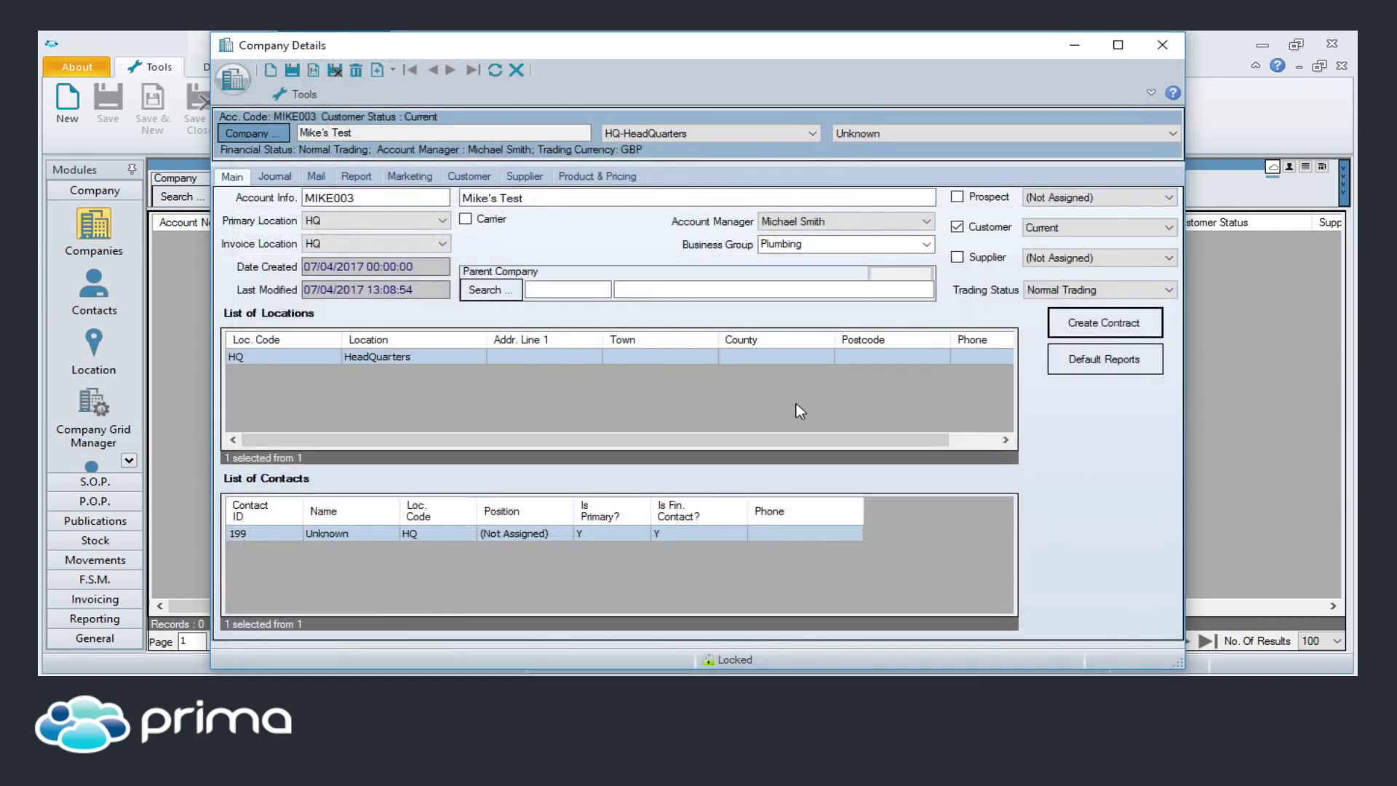
- Open the HeadQuarters location, fill in its post code, set its map coordinate and check it on the map
double_click(410, 360)
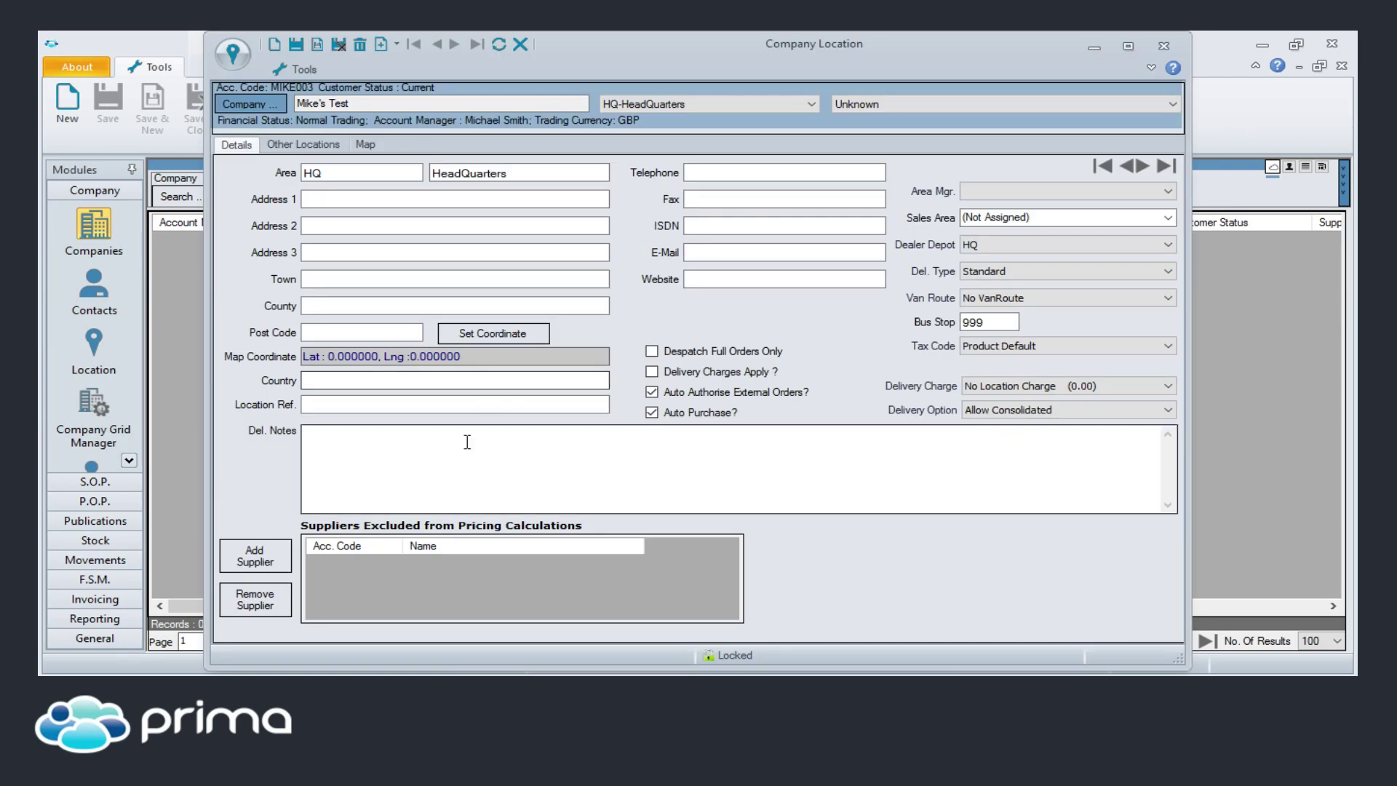
left_click(335, 200)
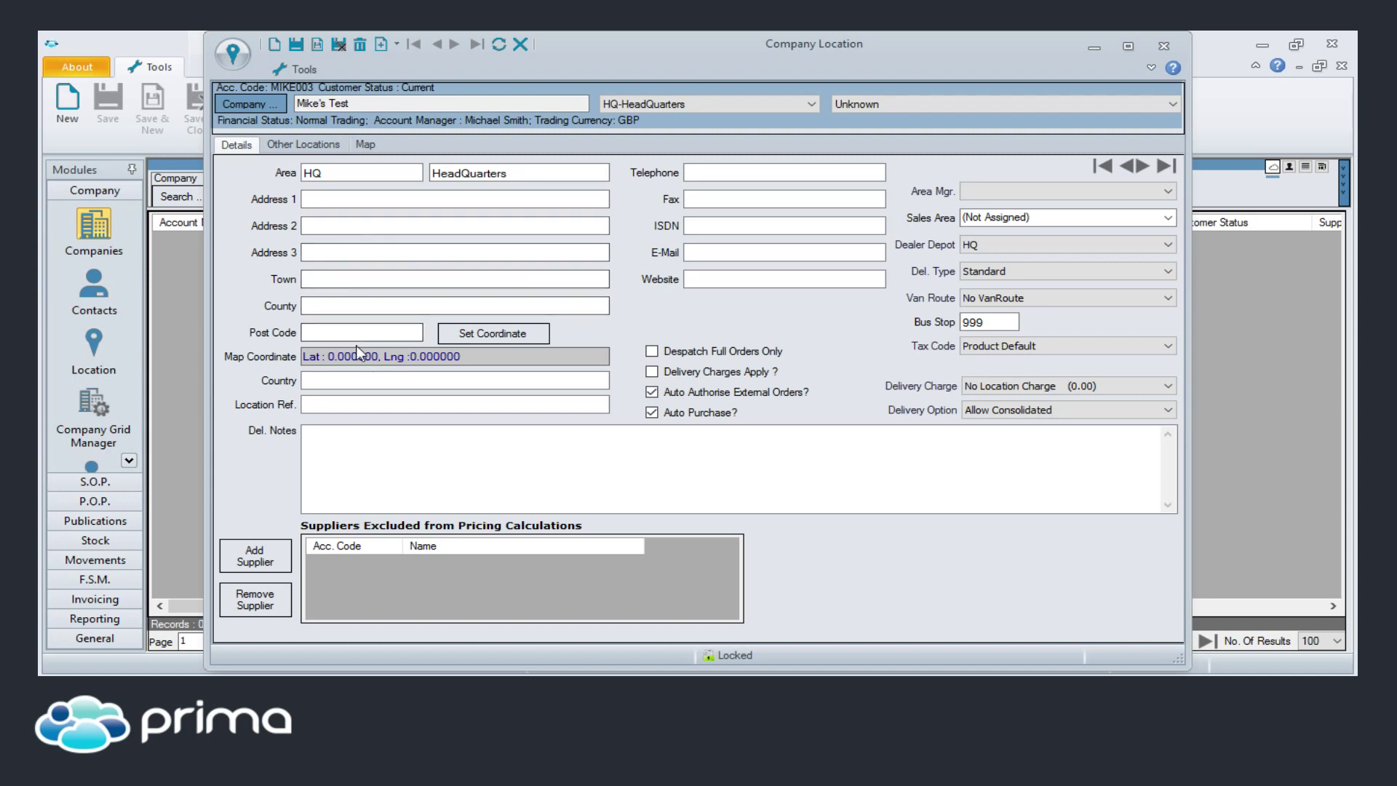
left_click(347, 329)
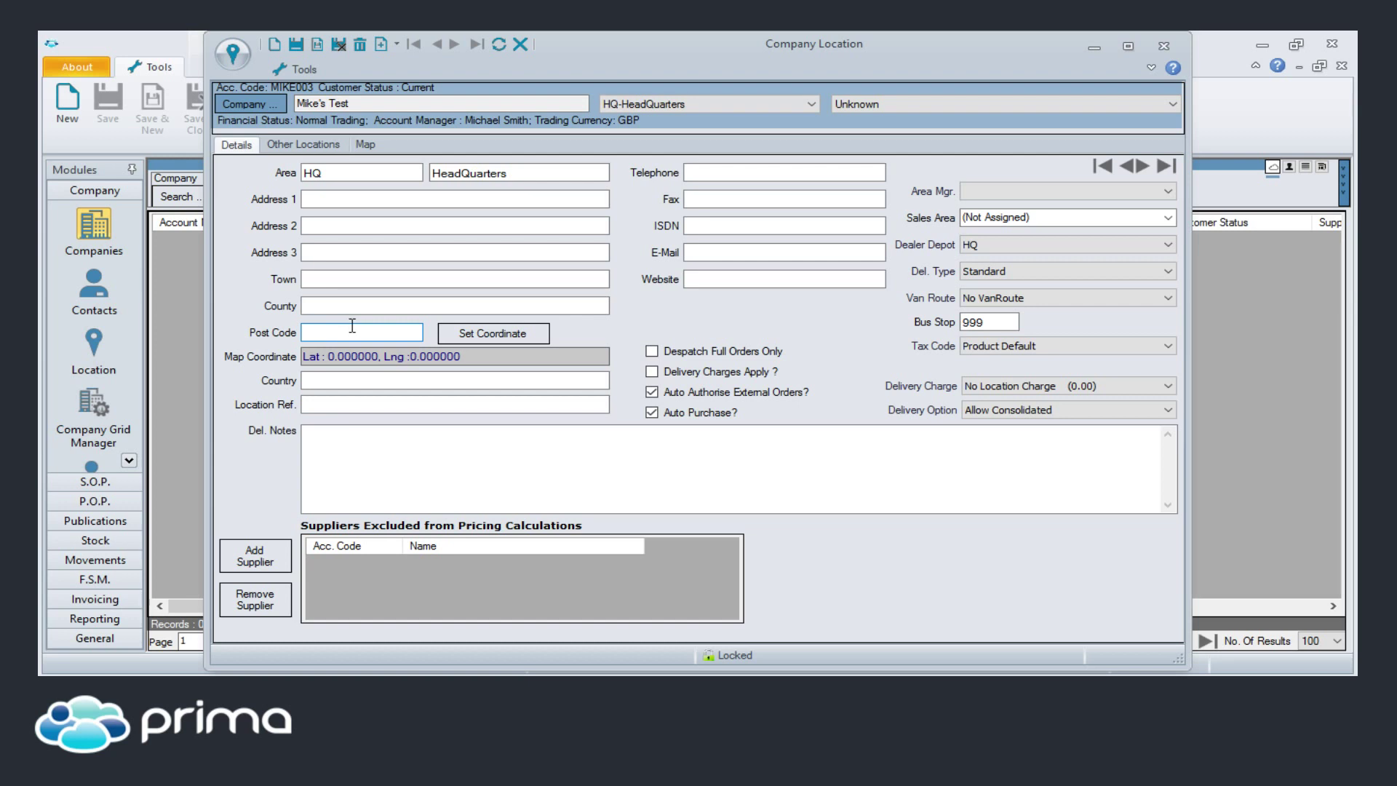
type("wa")
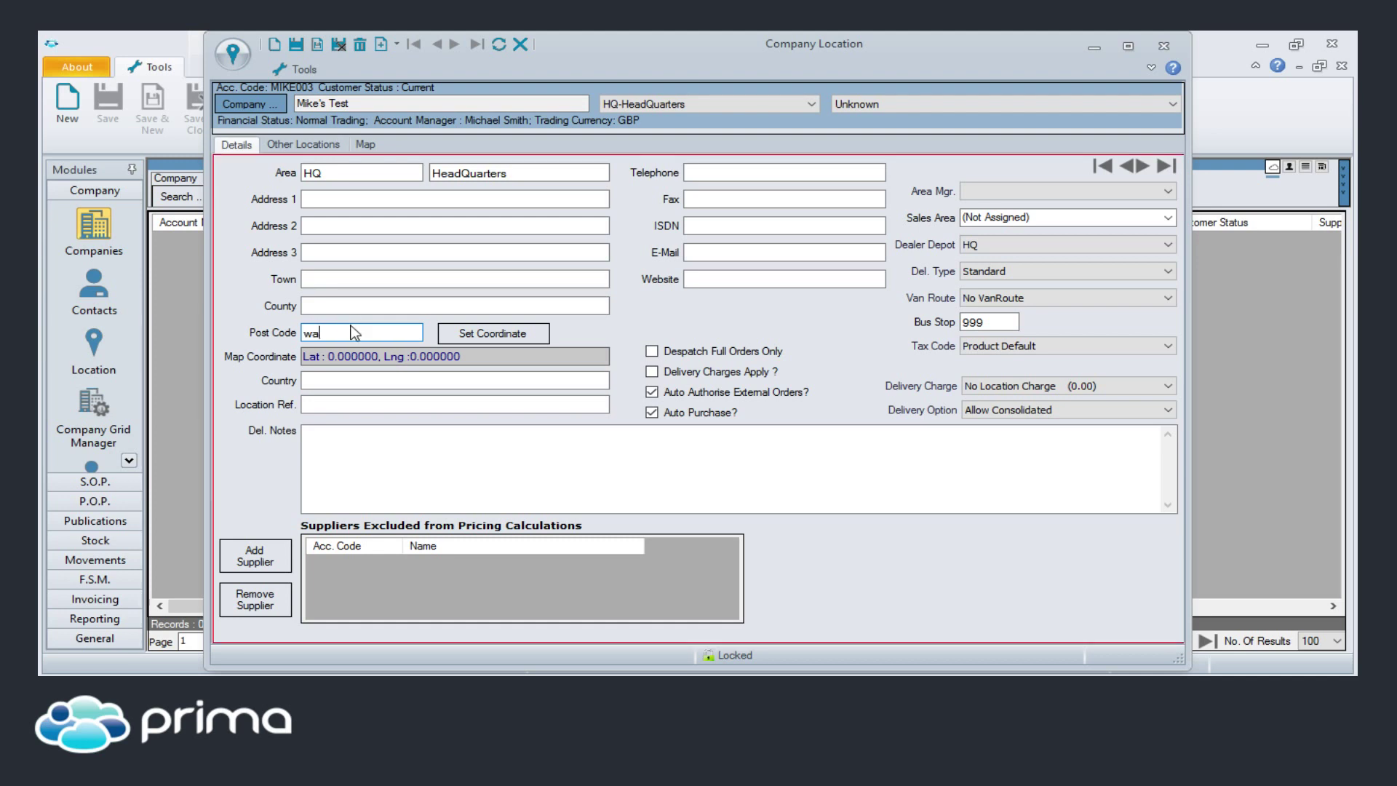
type("8 0rp")
left_click(498, 339)
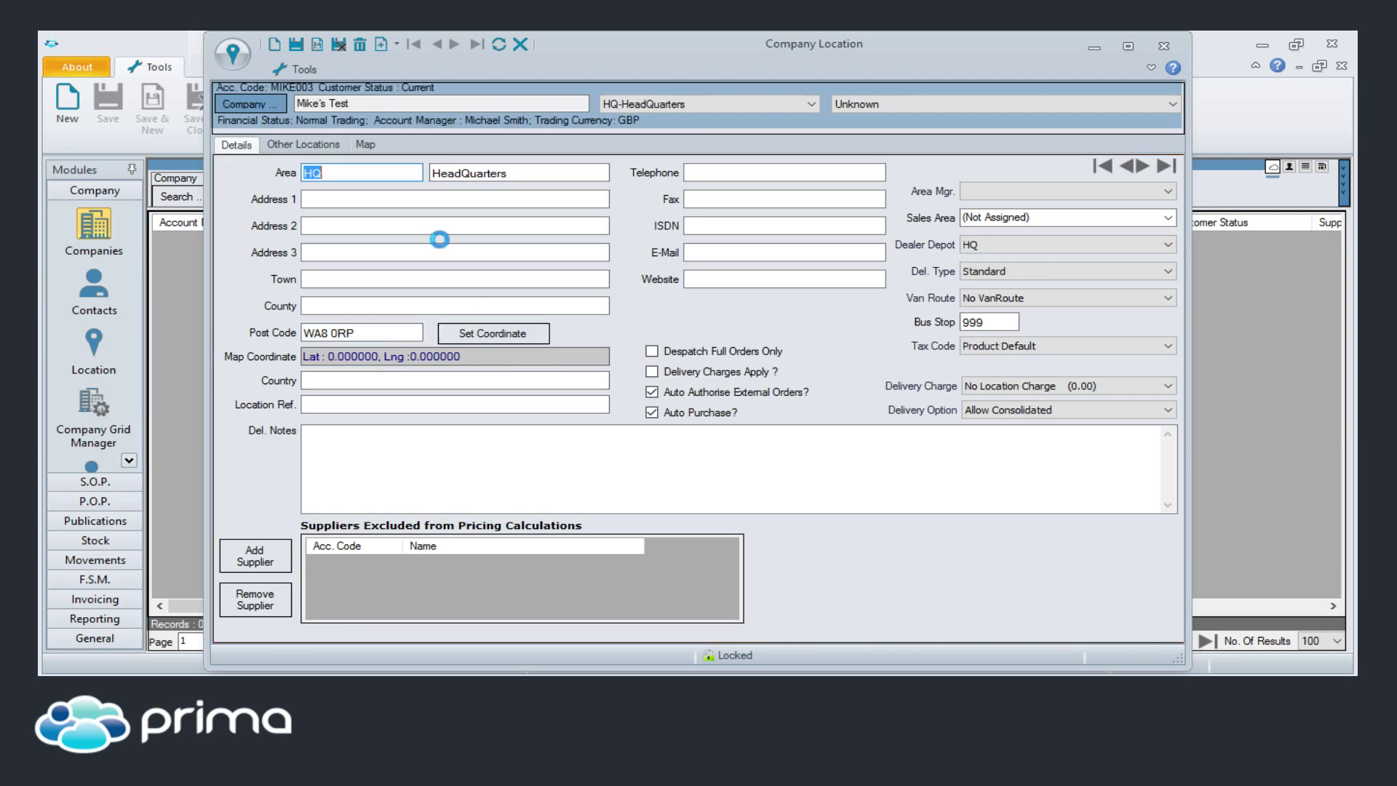
left_click(779, 429)
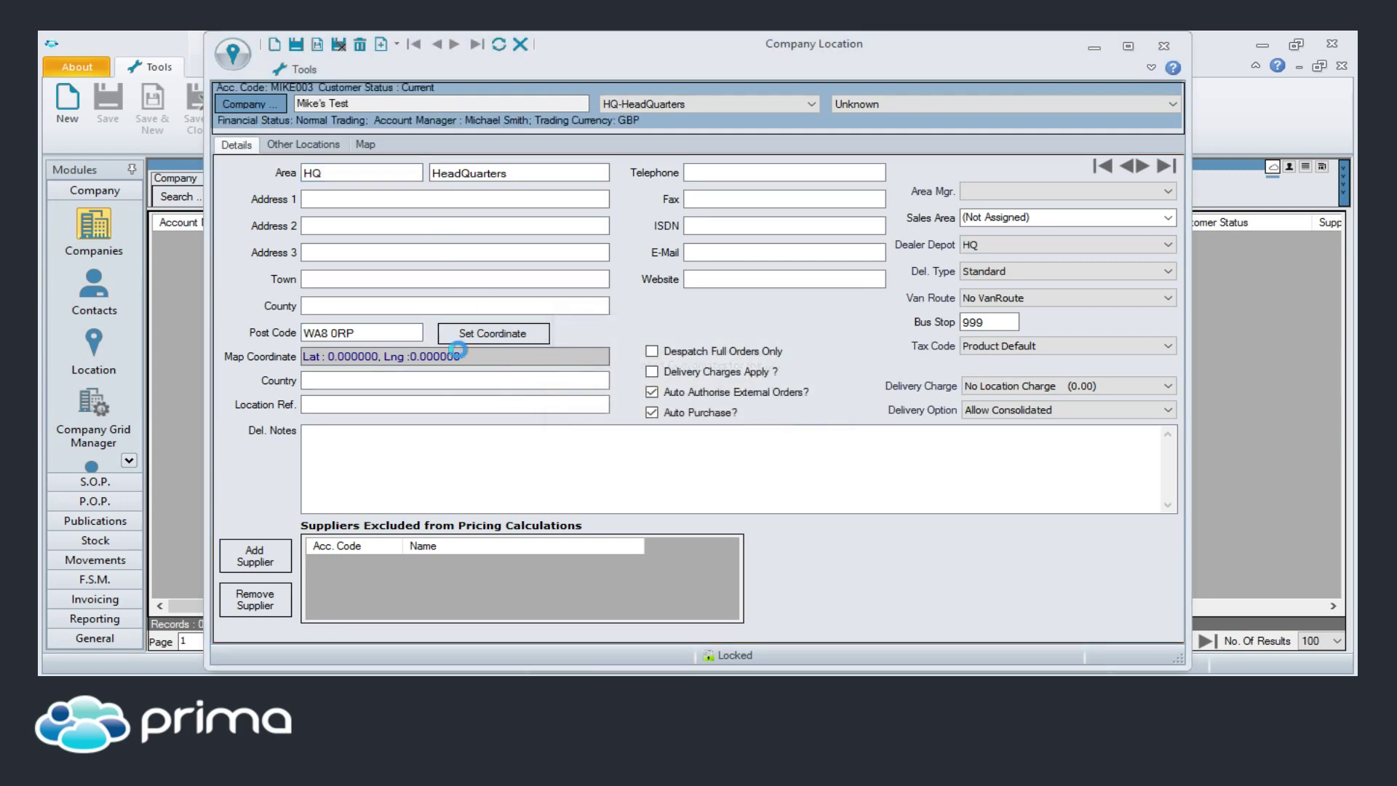
left_click(366, 145)
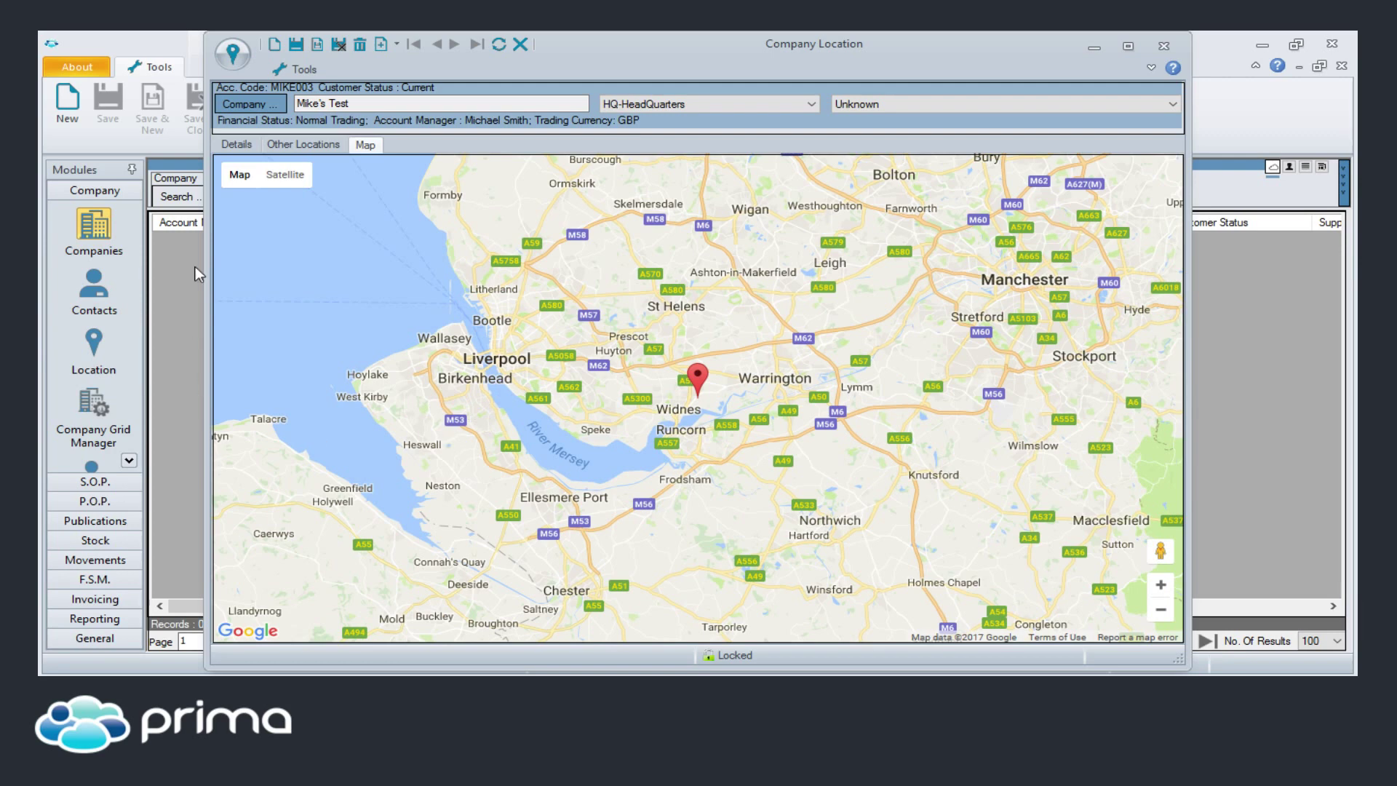
left_click(237, 144)
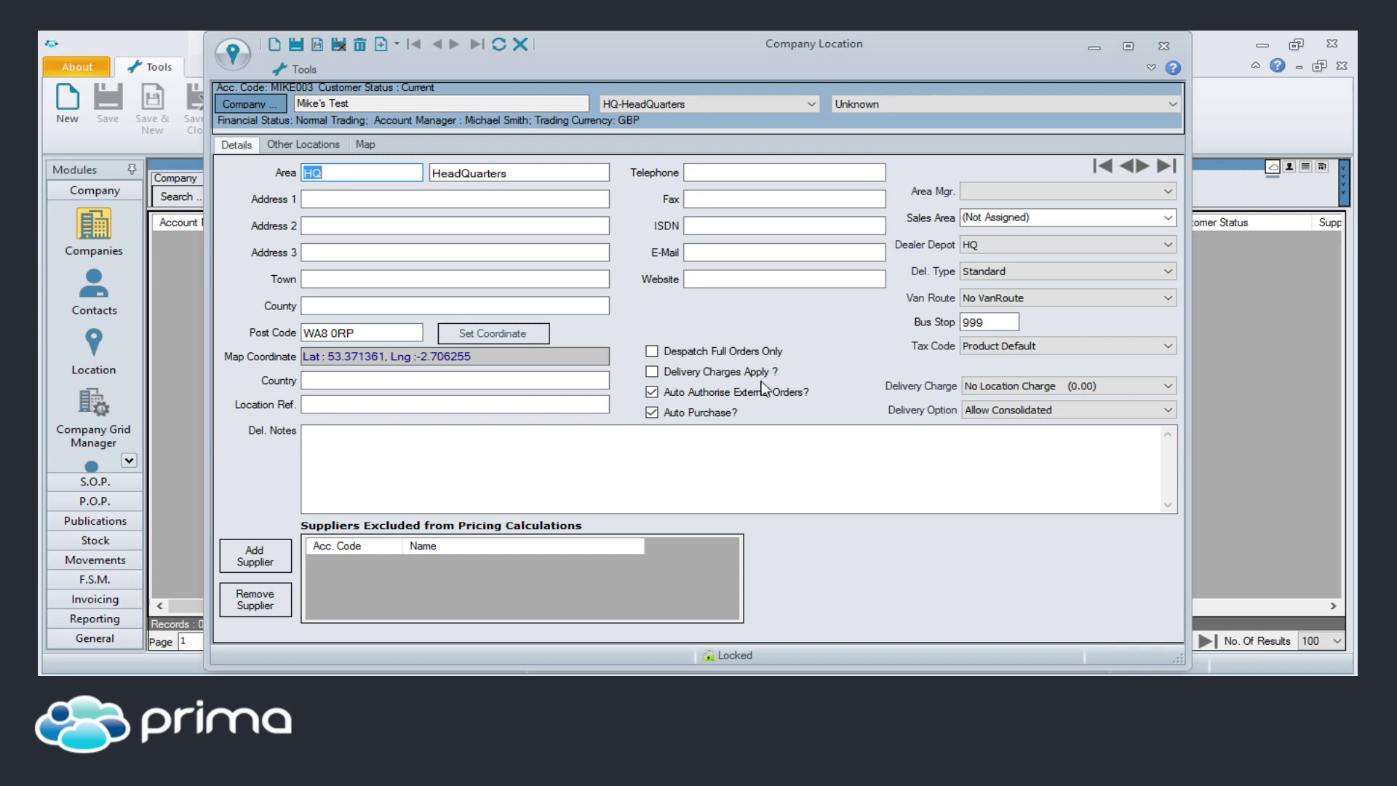
- Review the HeadQuarters location's delivery charge, area manager, sales area and dealer depot options
left_click(1002, 387)
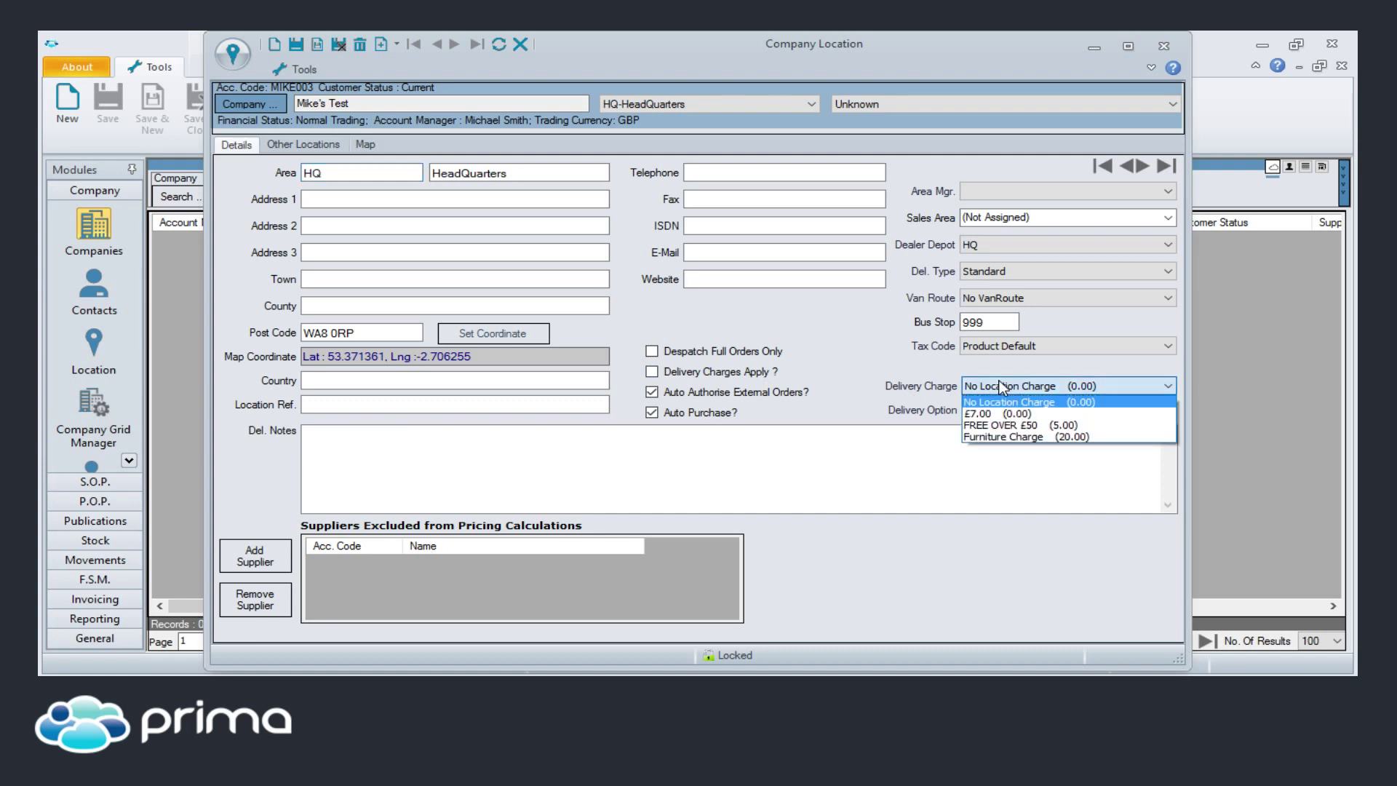
left_click(1002, 387)
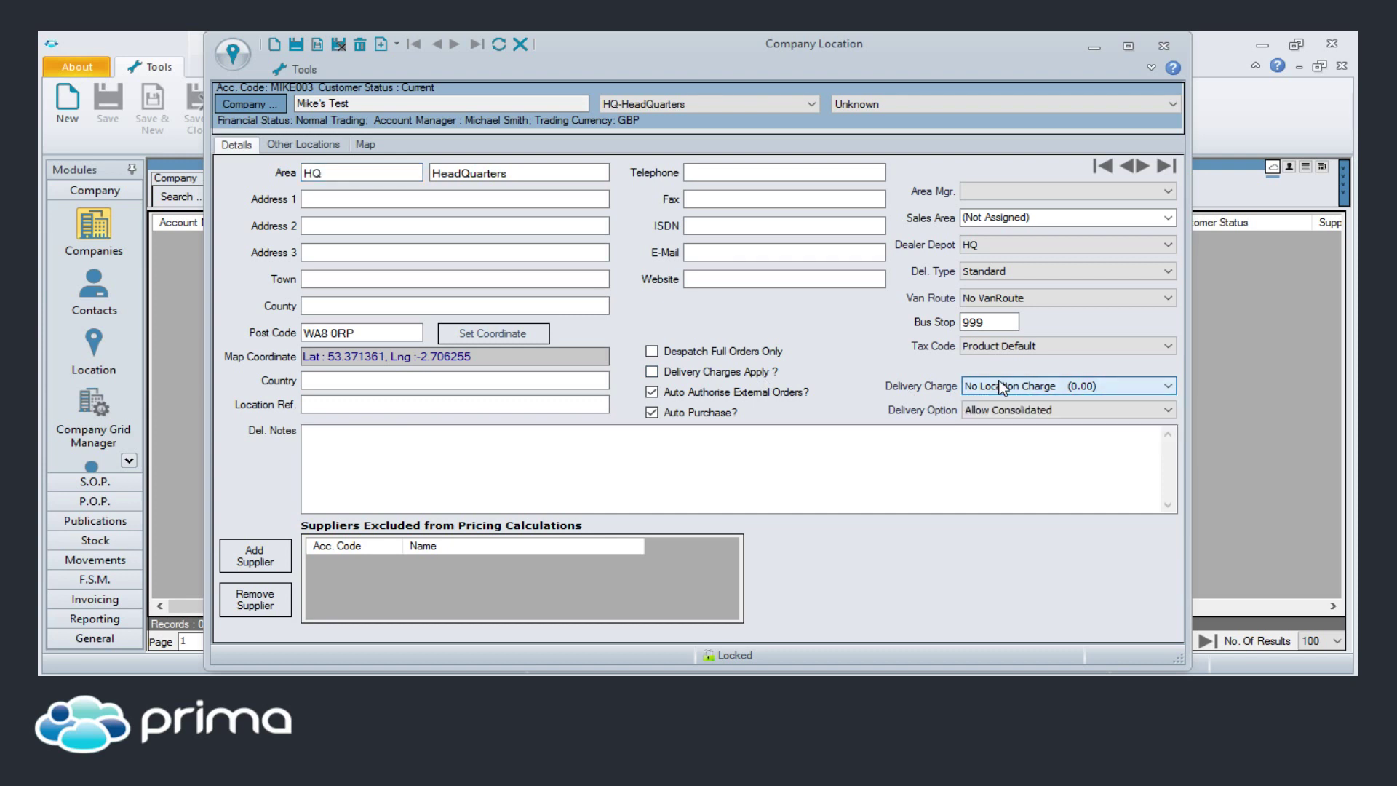
left_click(1039, 190)
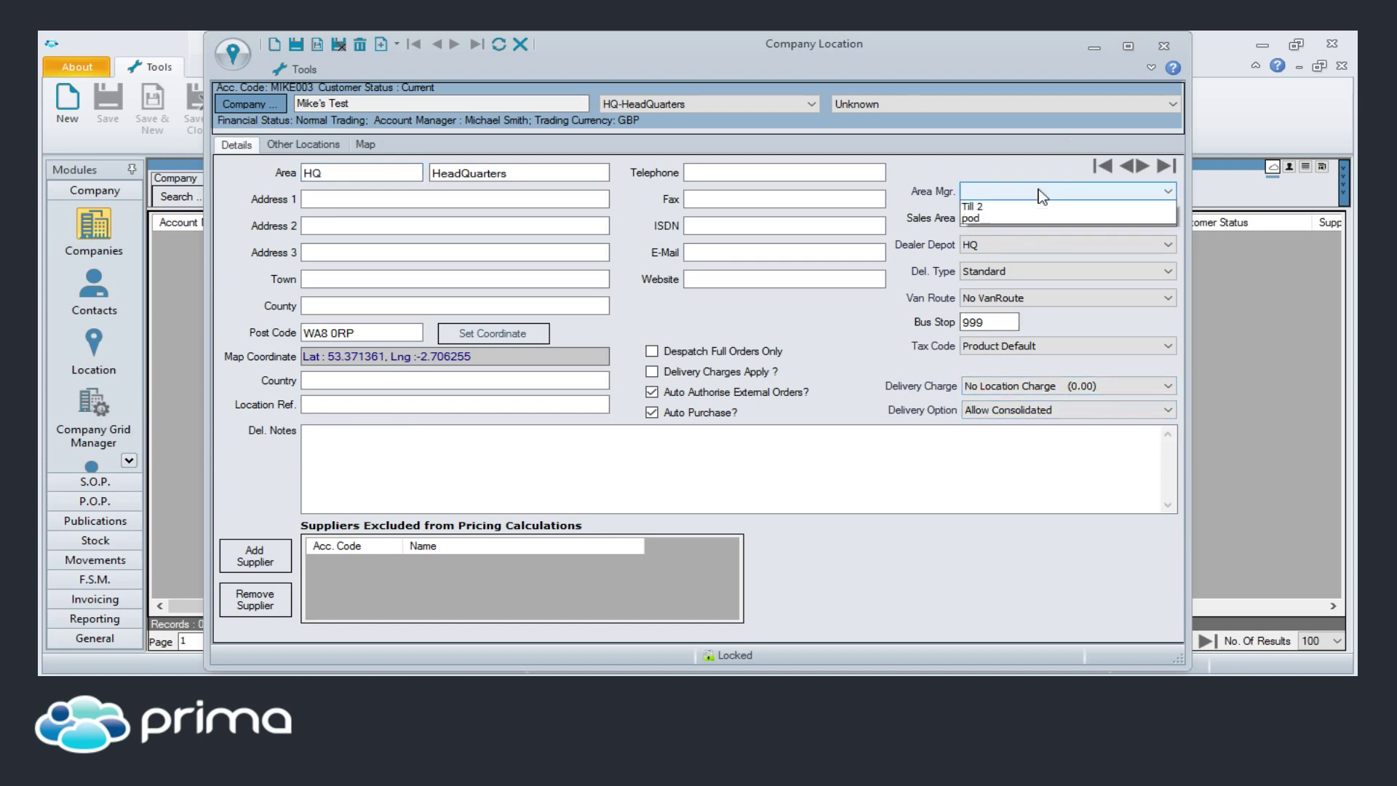
left_click(1038, 191)
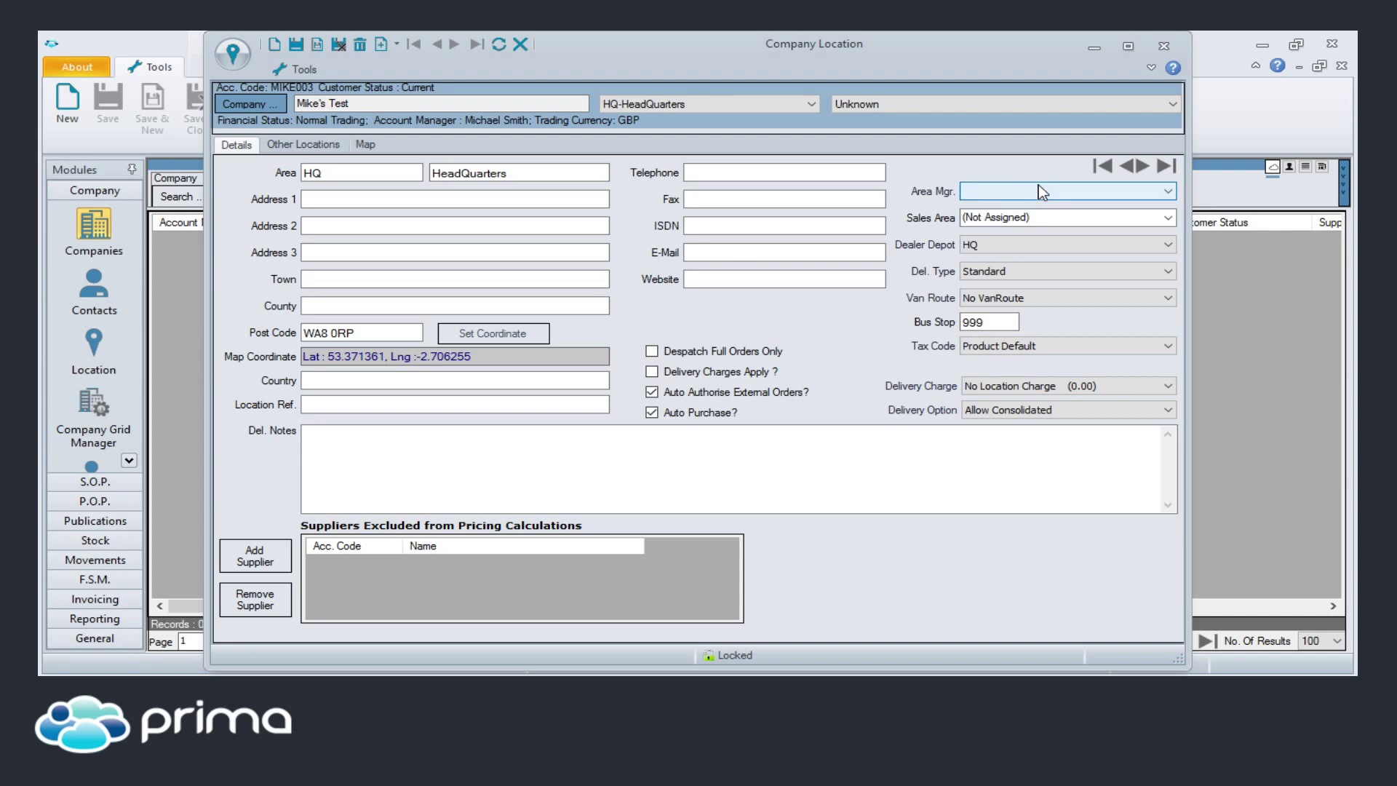
left_click(1169, 216)
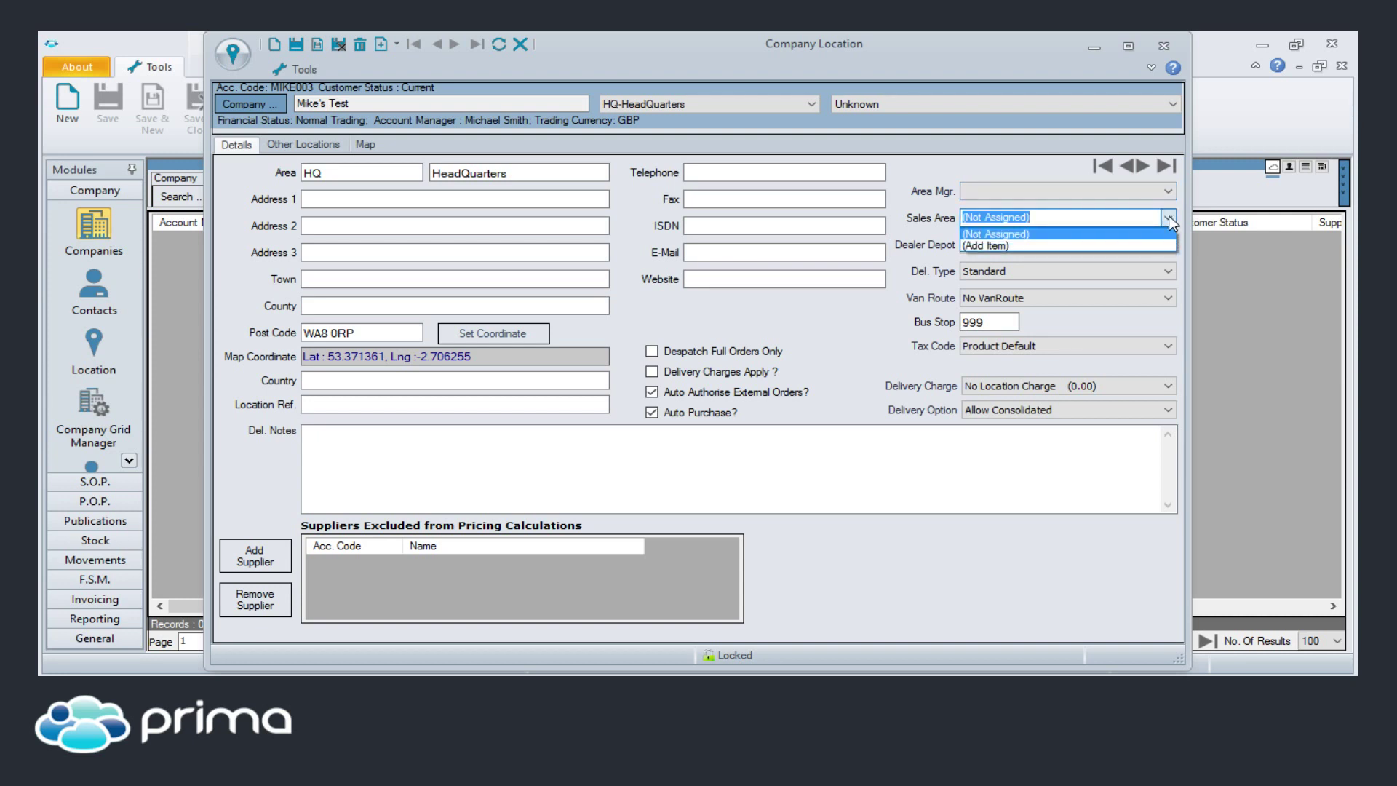
left_click(1169, 217)
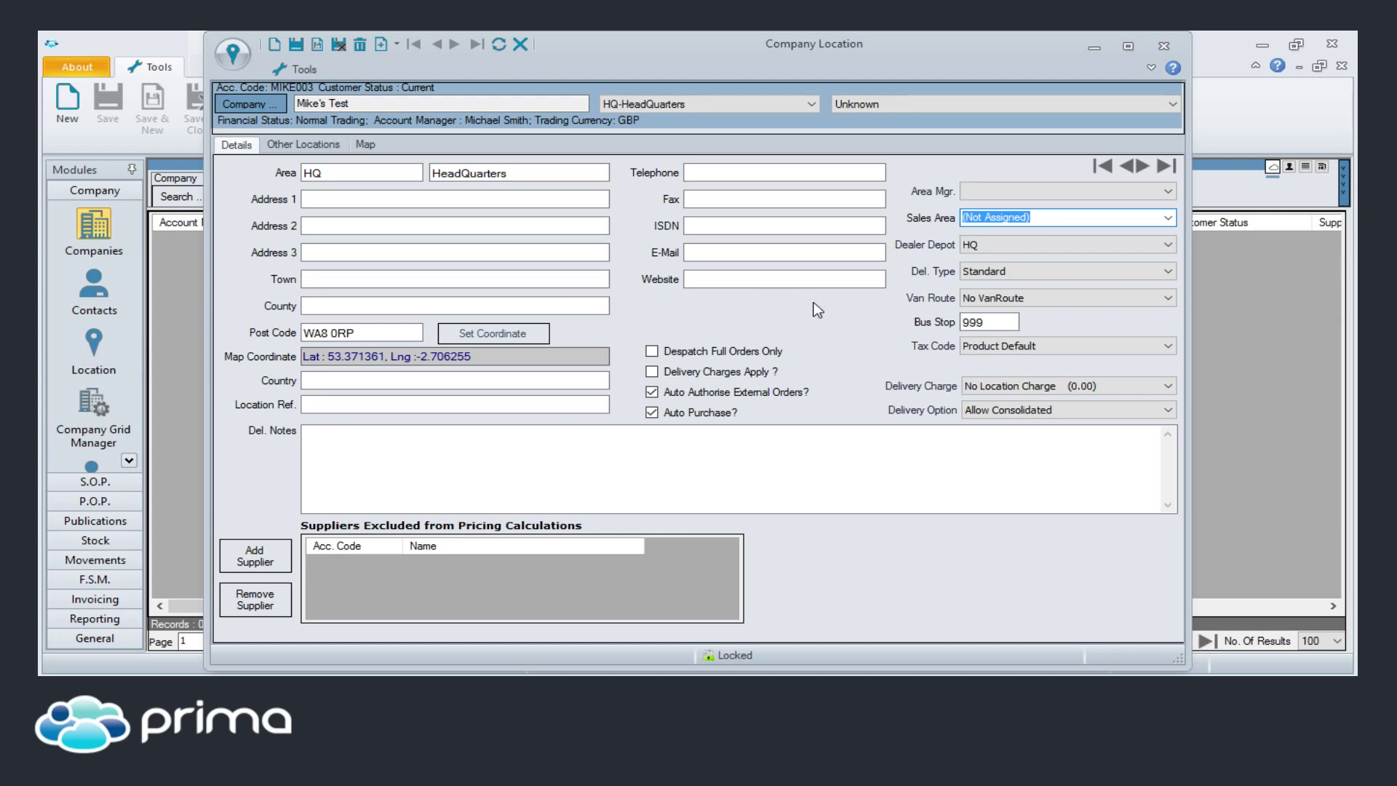
left_click(1043, 250)
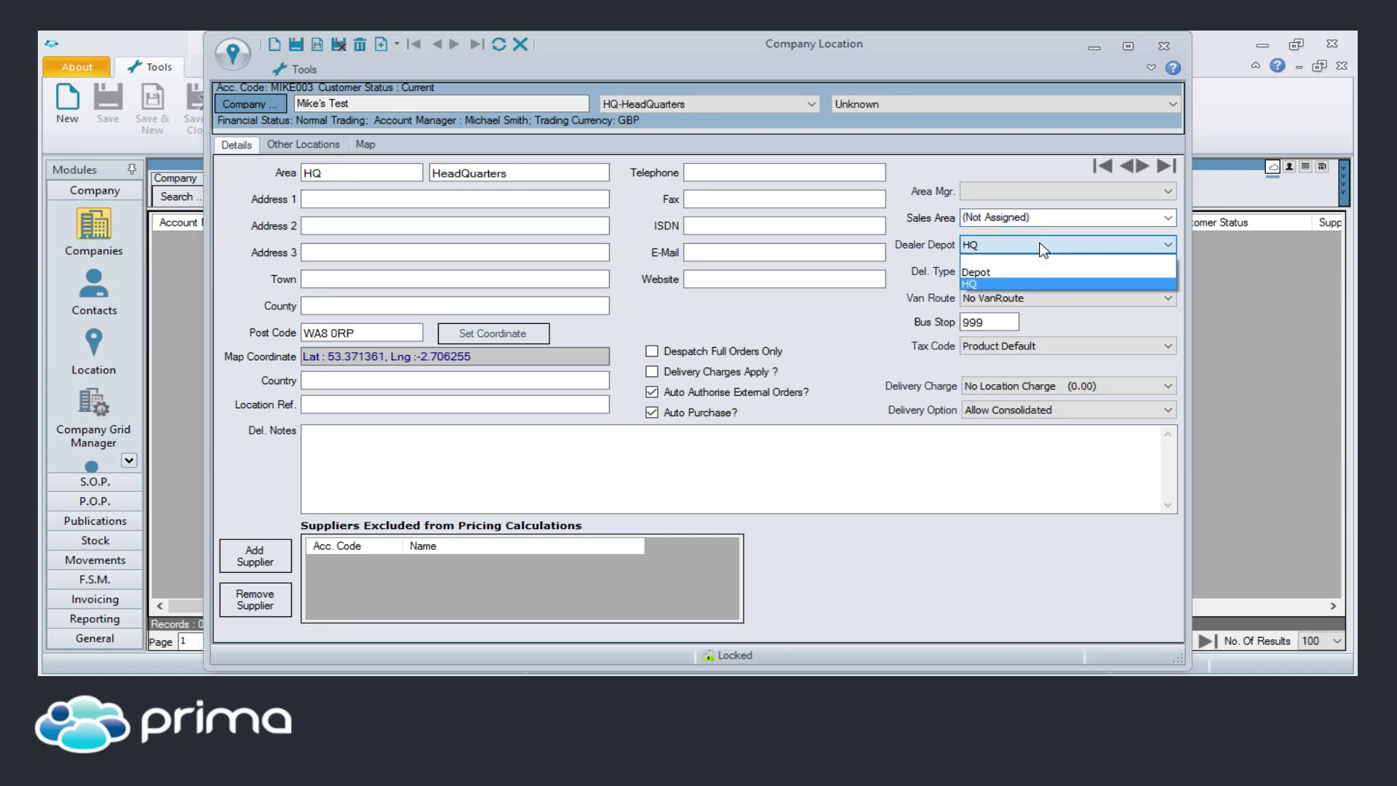
left_click(1042, 252)
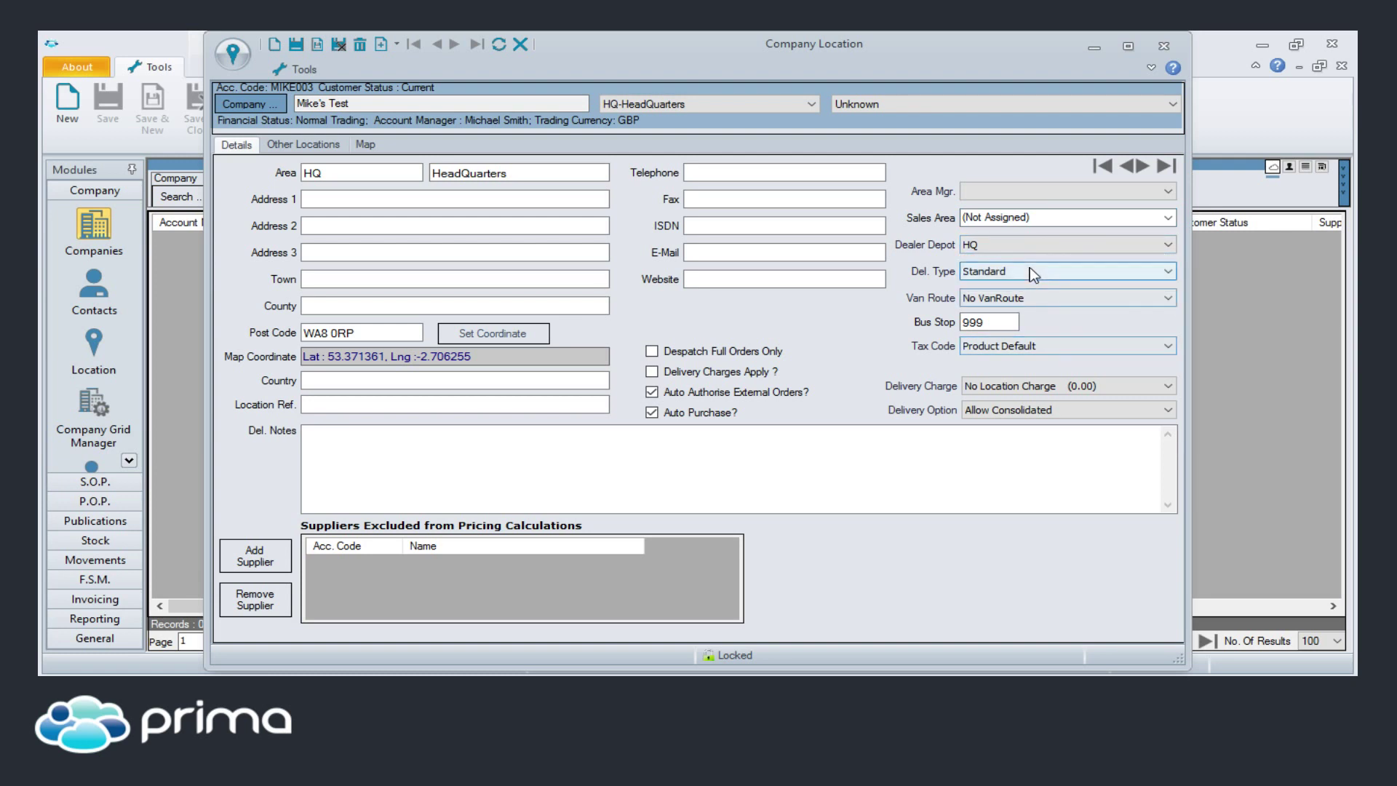
- Set the location's delivery type to Direct Delivery, then review its tax code options and the other locations
left_click(1033, 272)
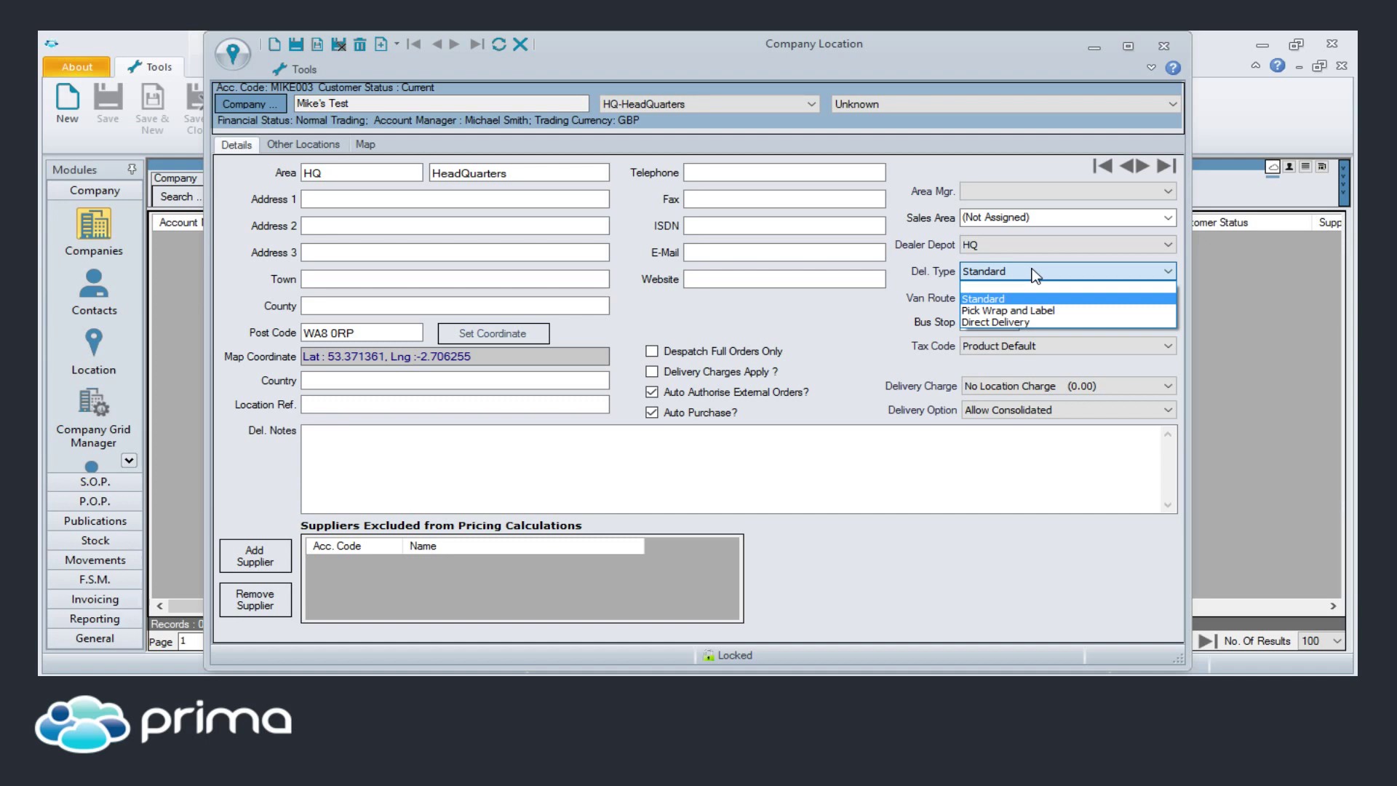
left_click(988, 322)
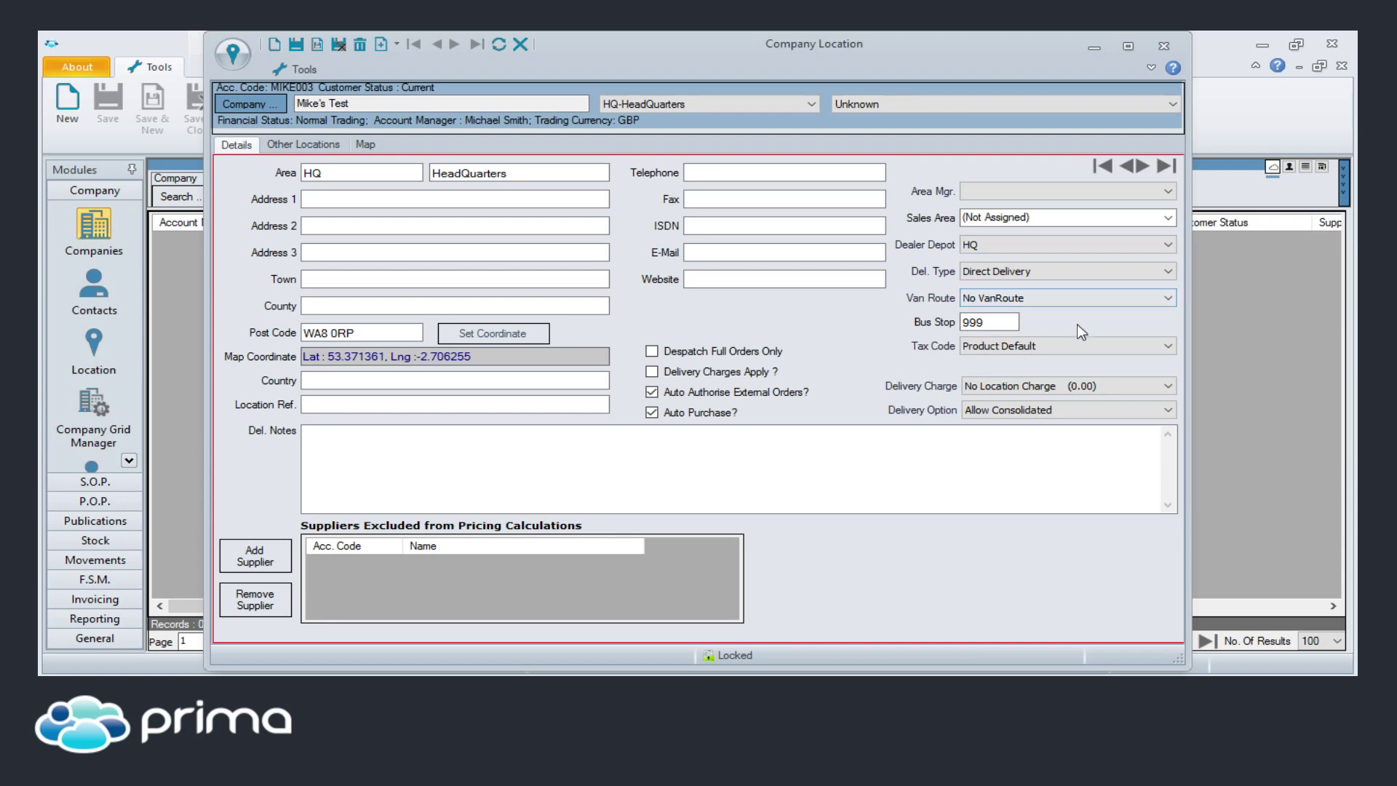
left_click(1047, 347)
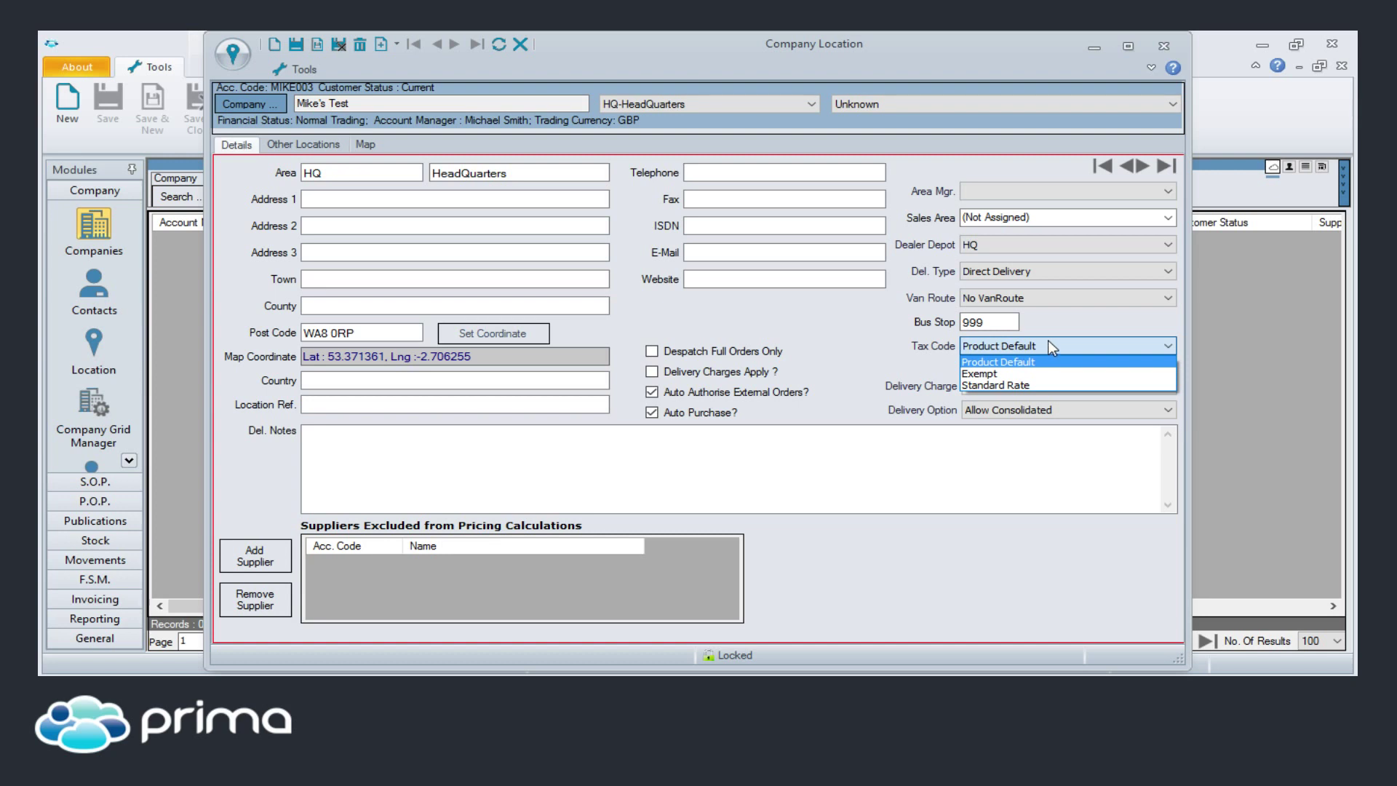
left_click(1047, 342)
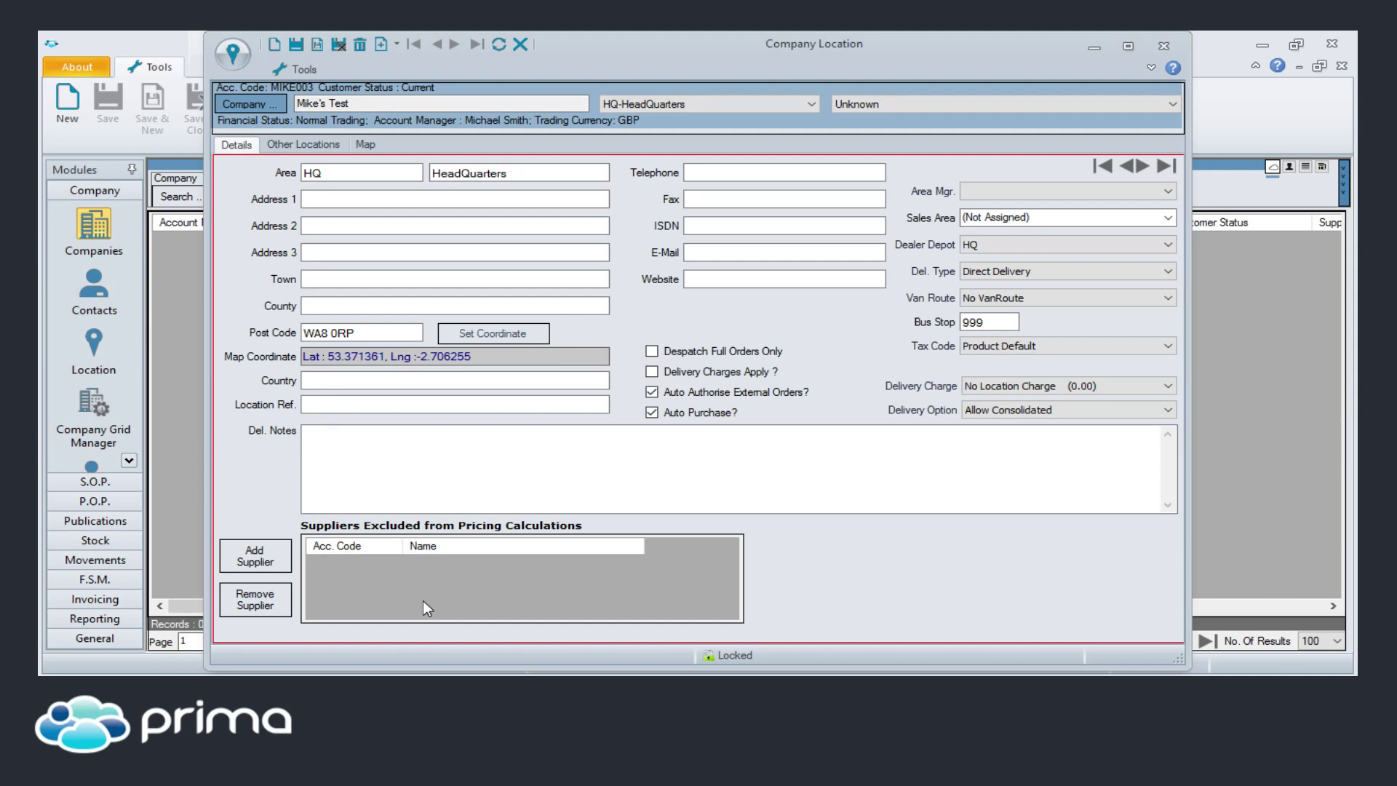
left_click(304, 146)
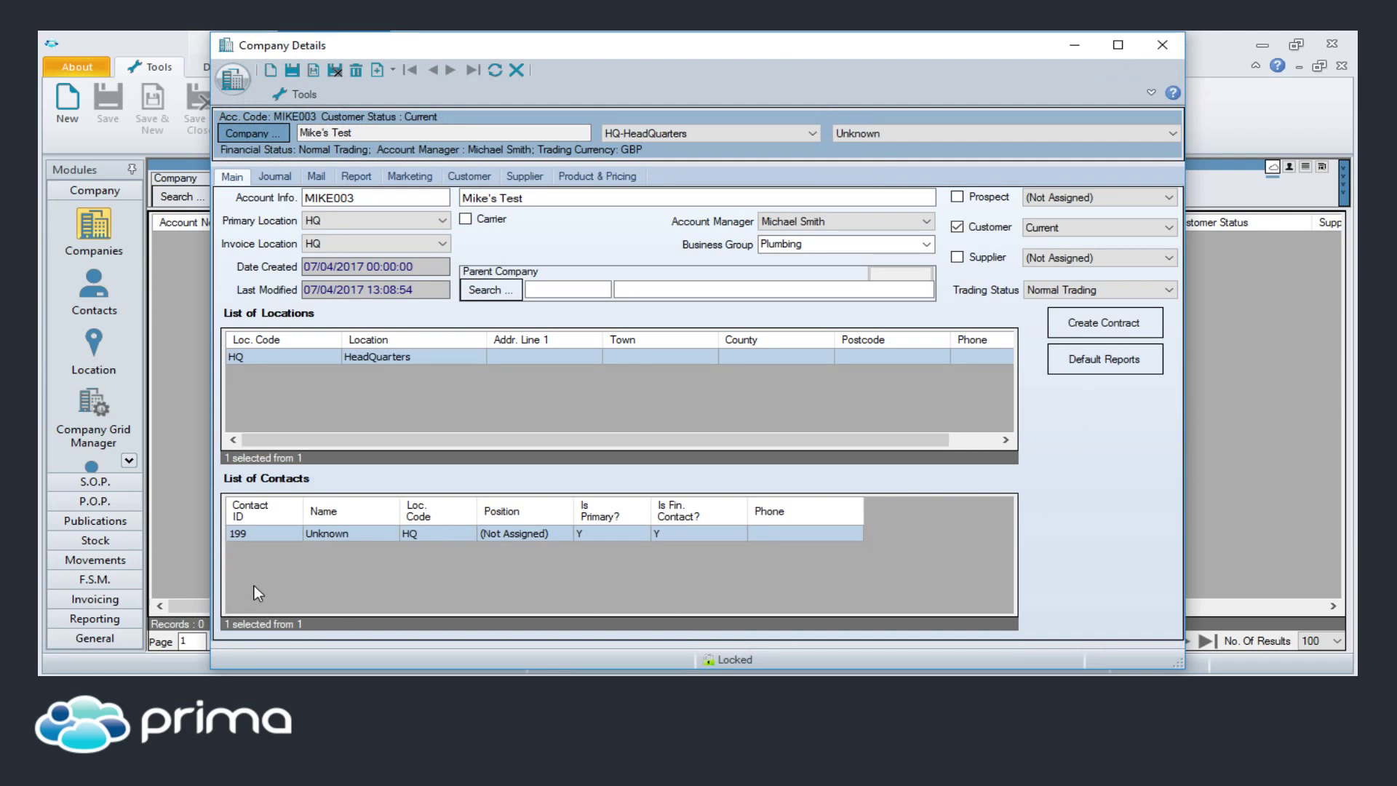
- Open the Unknown contact from the company's contact list, preview a blank new contact form and cancel it
double_click(331, 534)
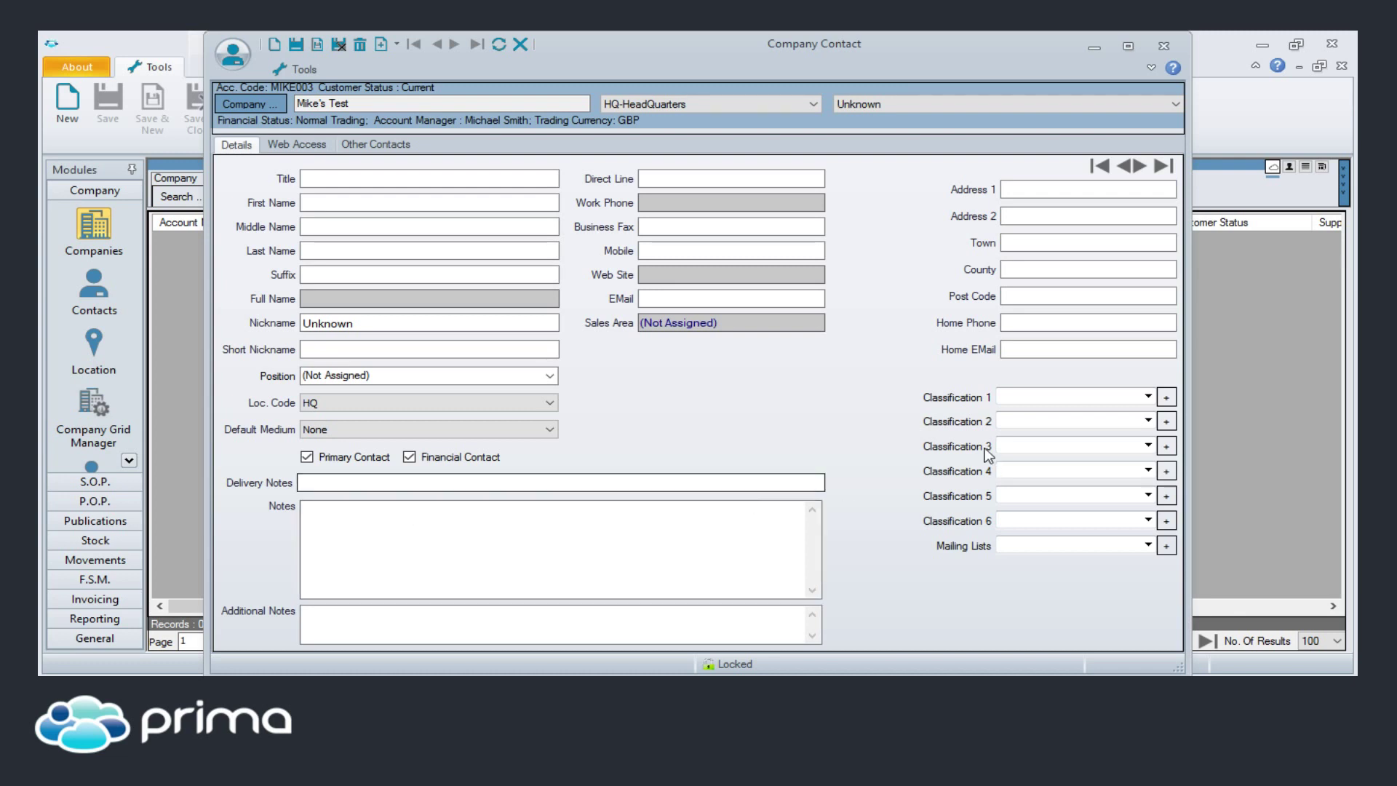
left_click(275, 43)
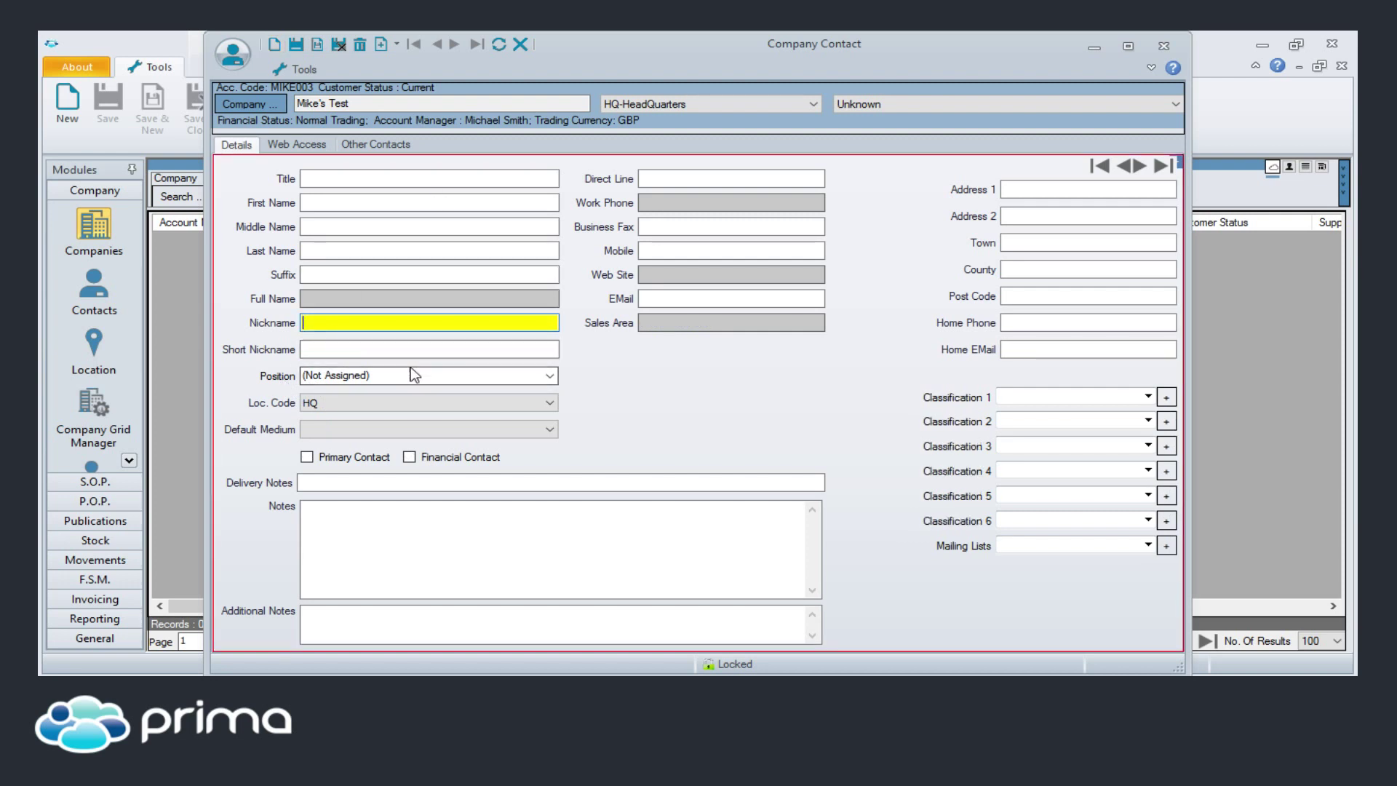
left_click(522, 45)
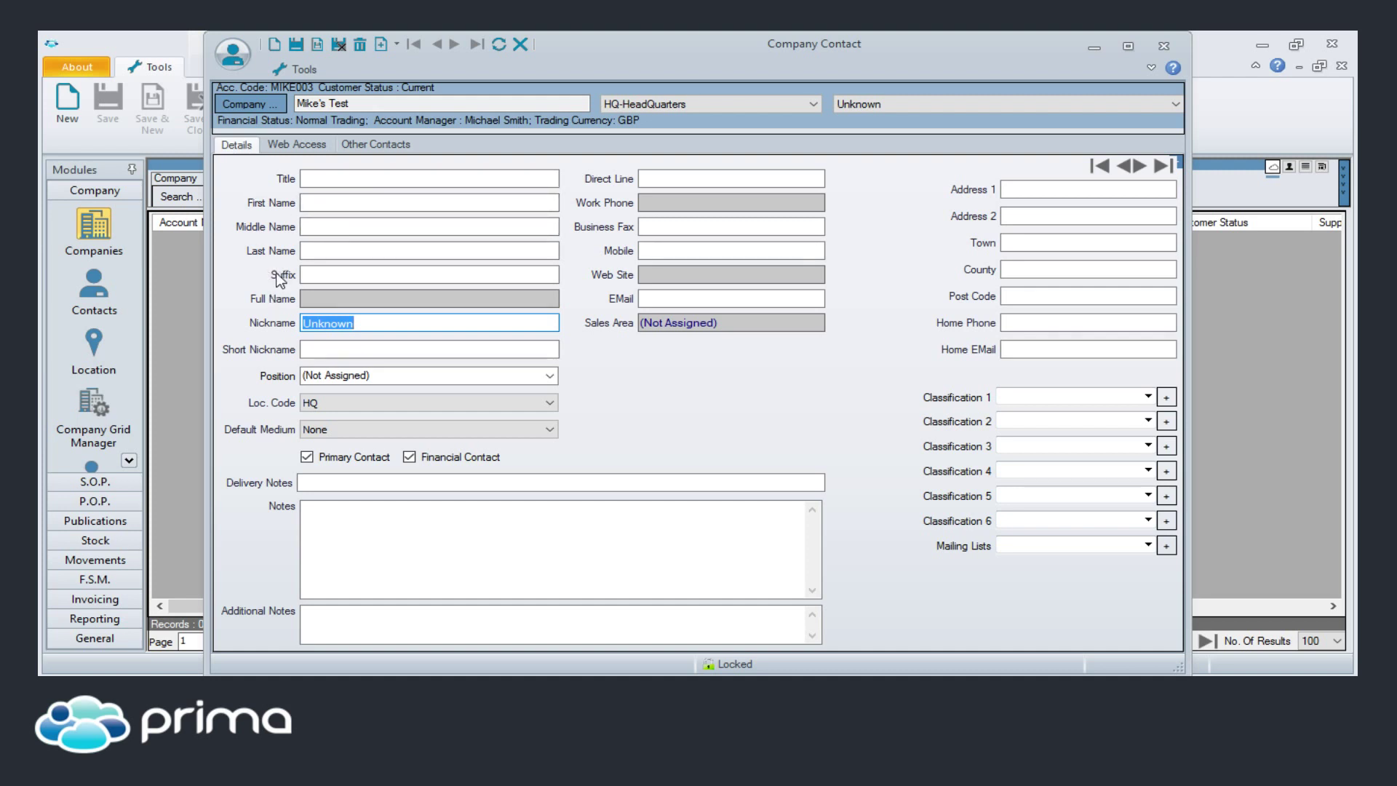
- Examine the contact's title, name and nickname fields, the blank new contact form again, and the available position options
left_click(333, 179)
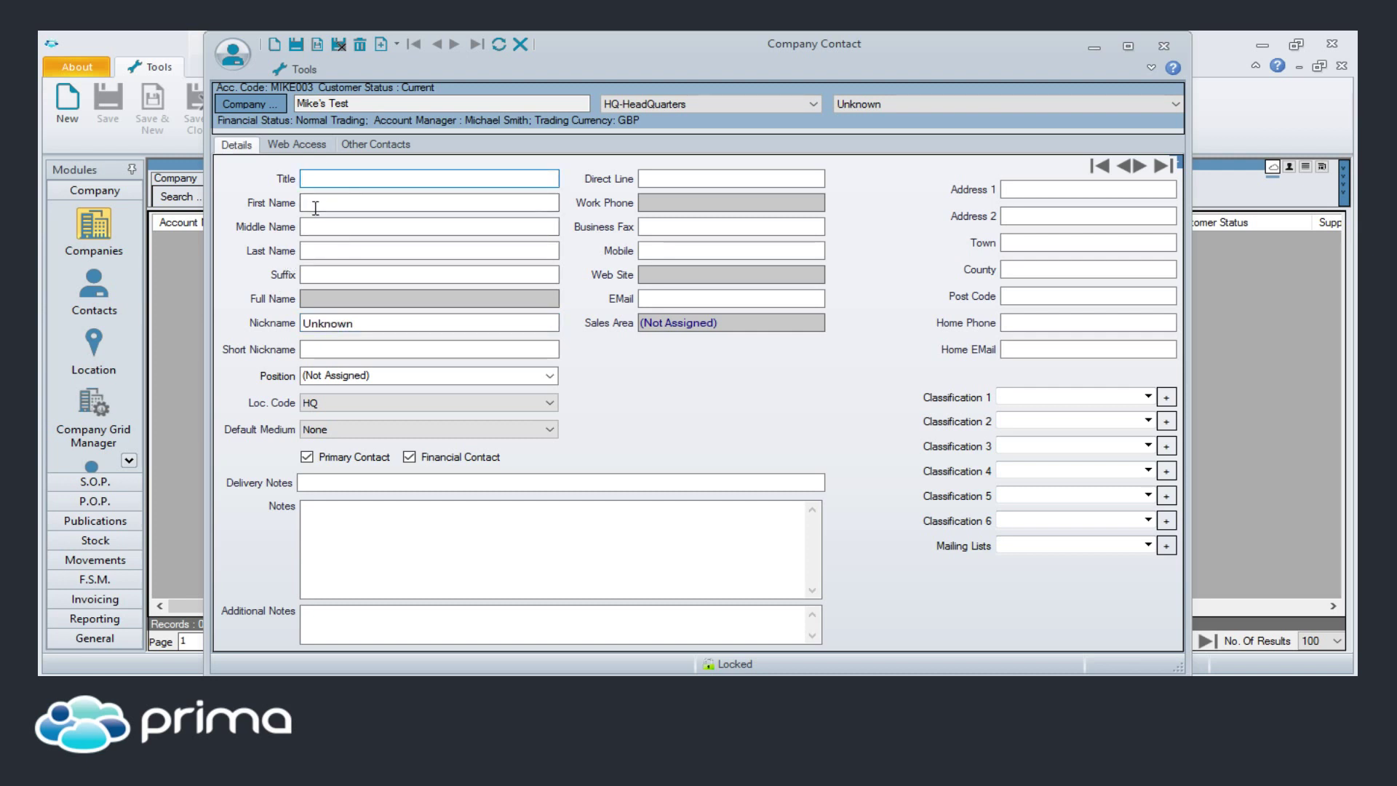
left_click(315, 207)
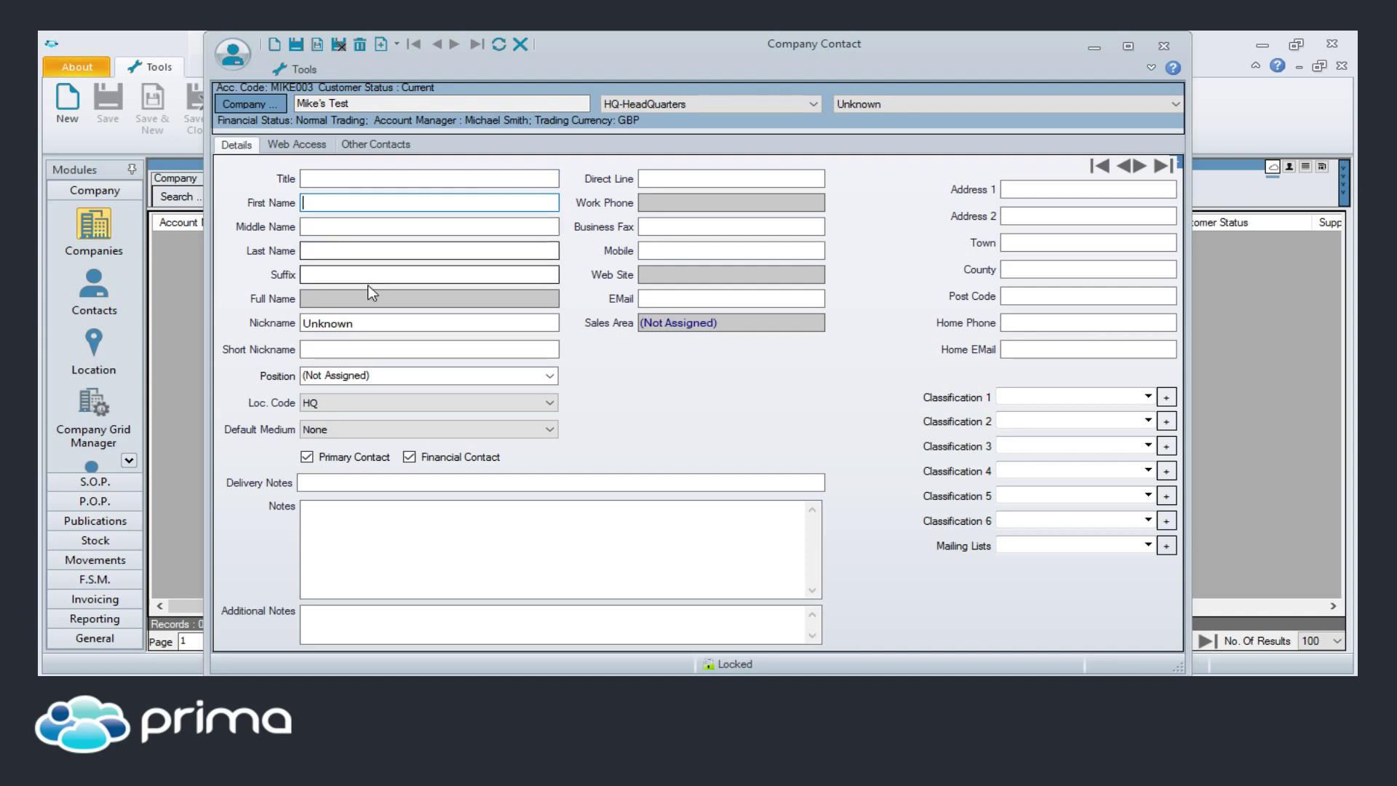
left_click(365, 325)
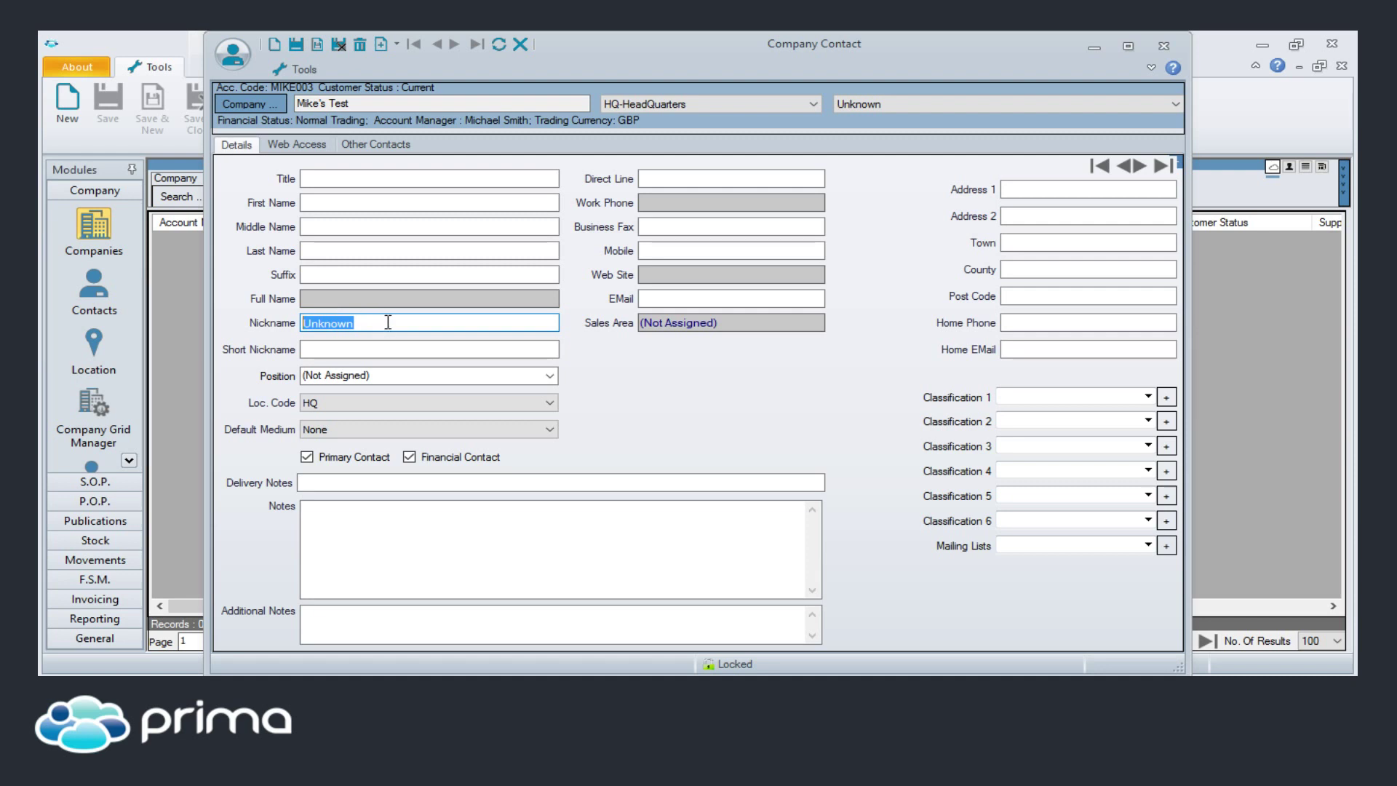
left_click(273, 45)
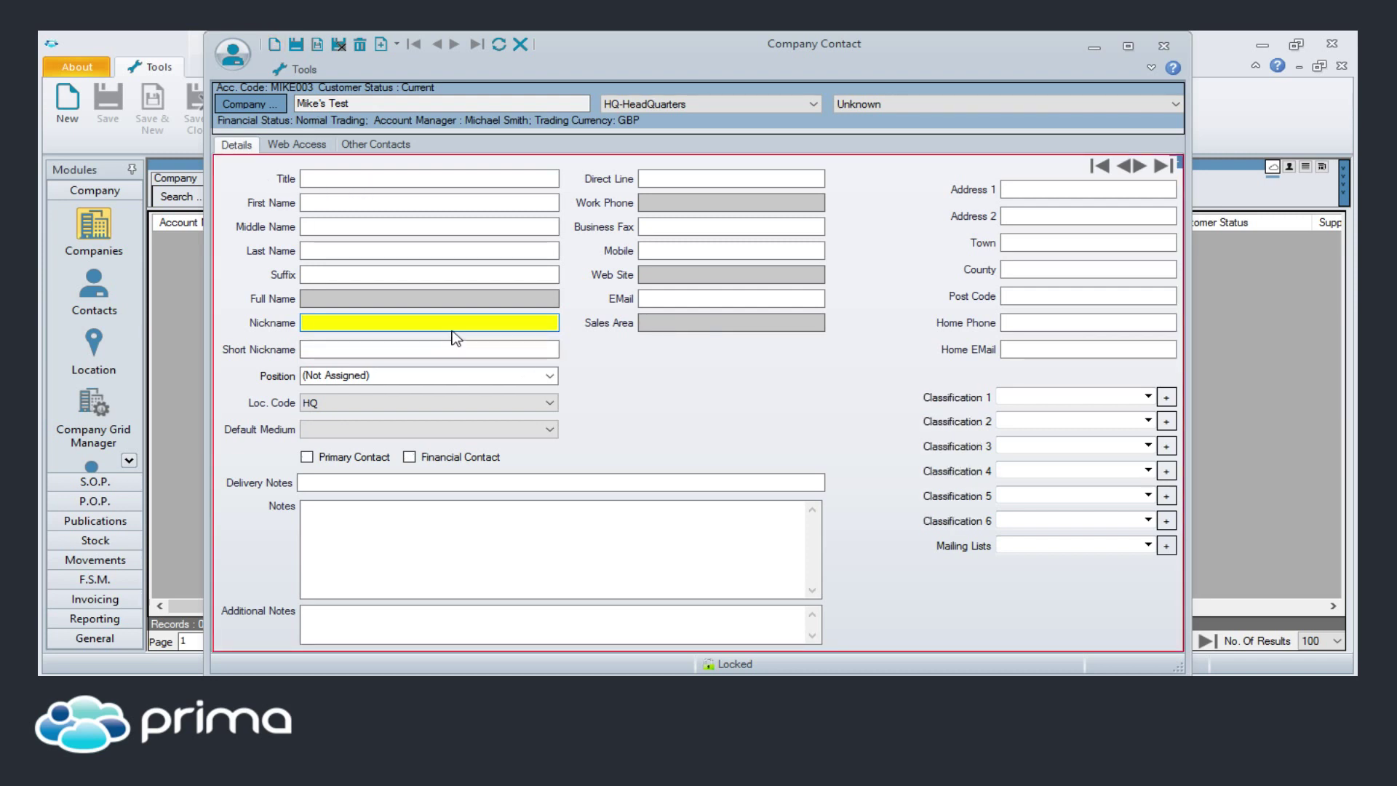
left_click(520, 45)
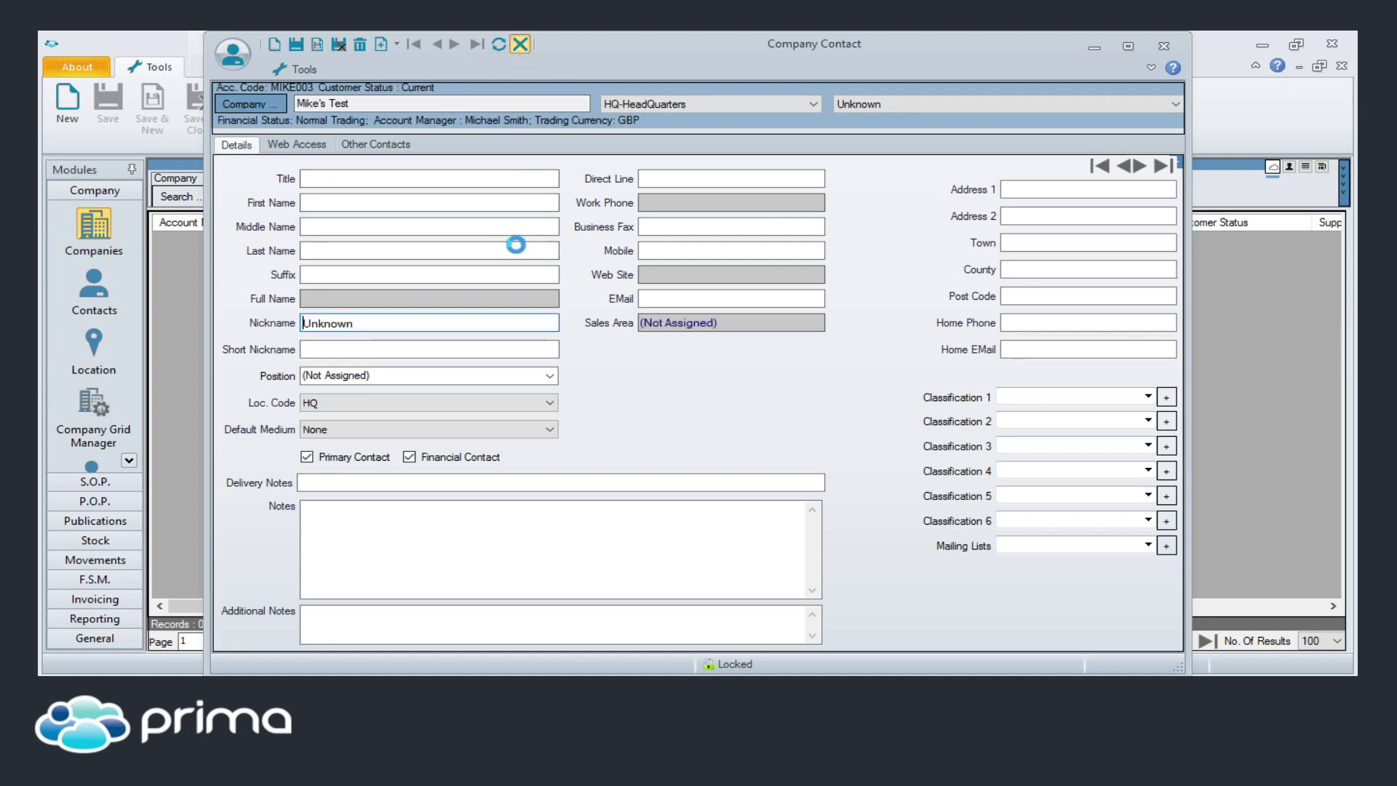
left_click(549, 376)
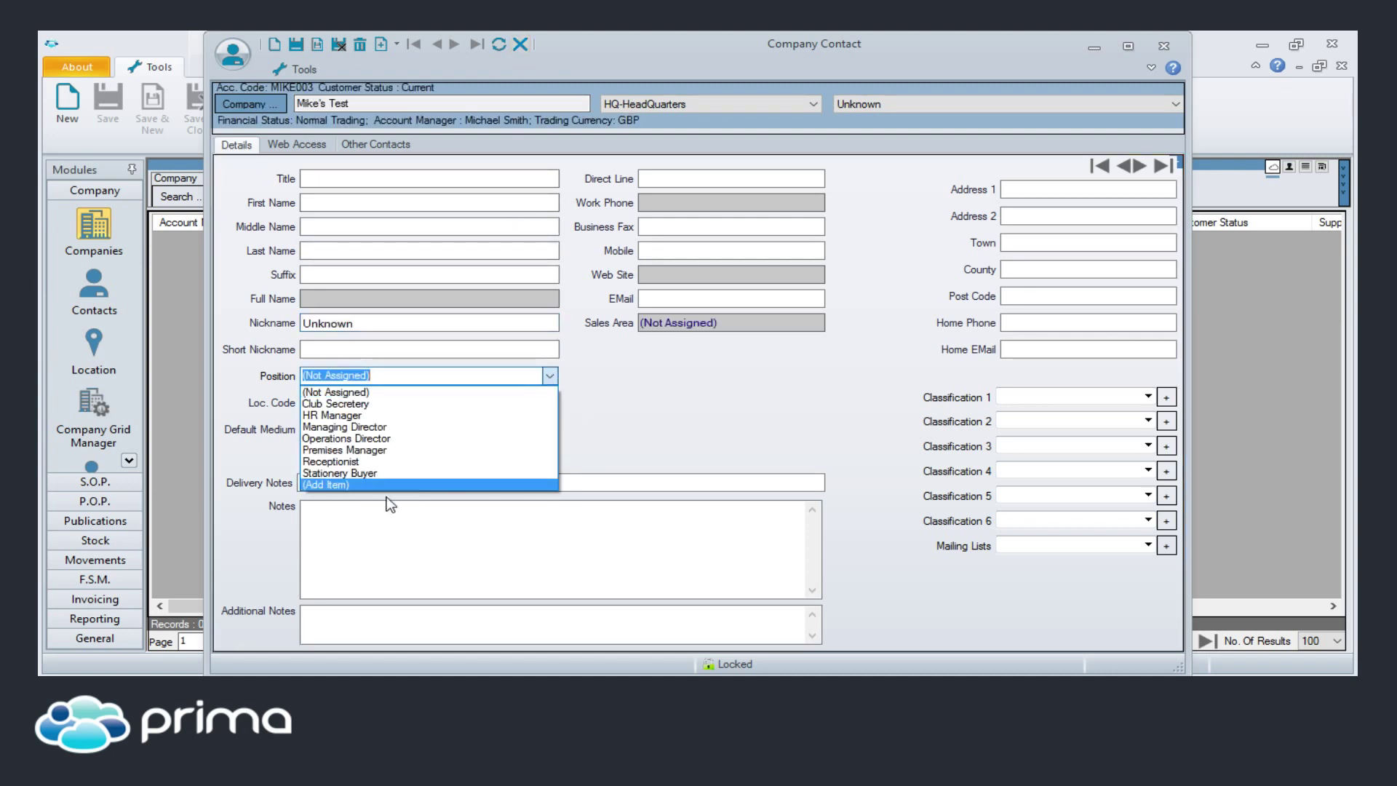
left_click(640, 408)
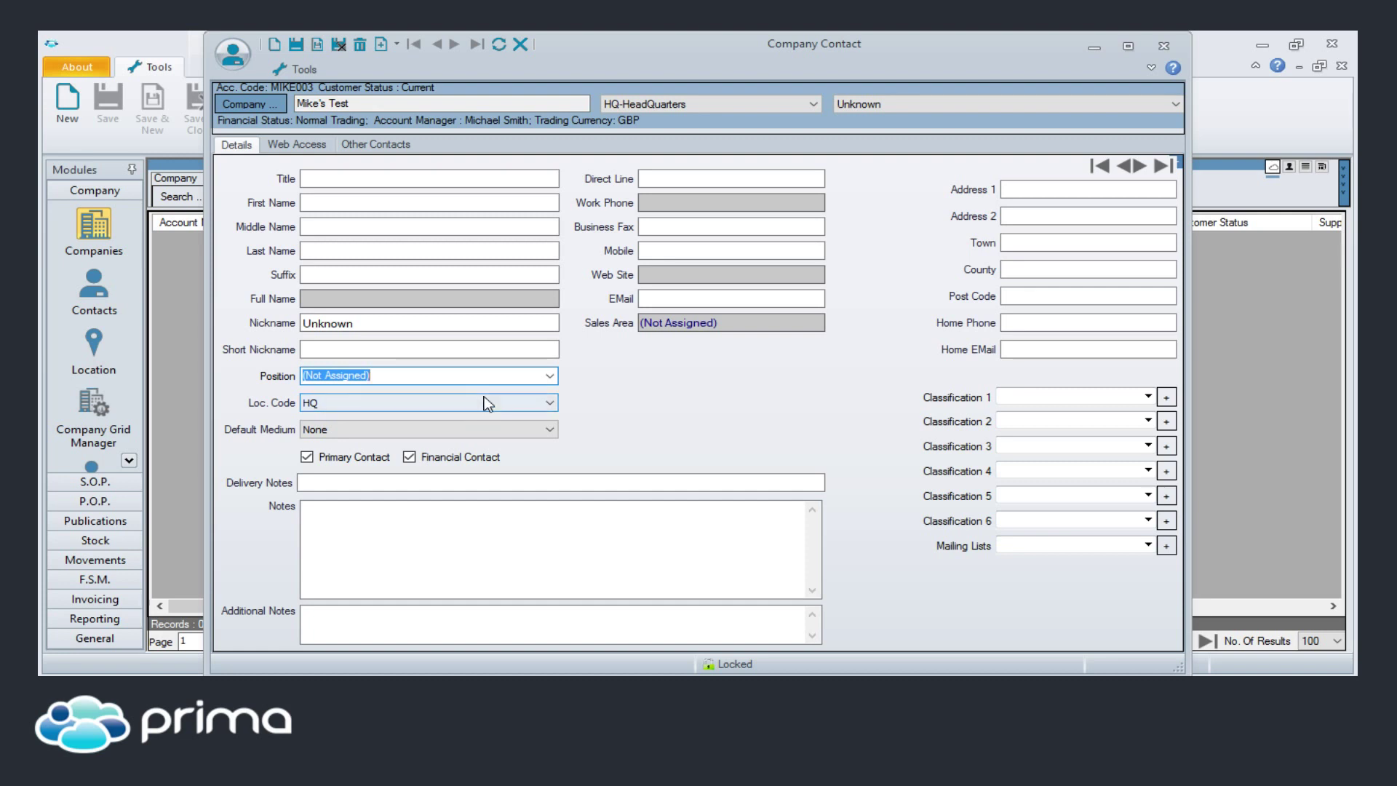
- Review the contact's default medium and Classification 1 options, then close the contact record
left_click(480, 425)
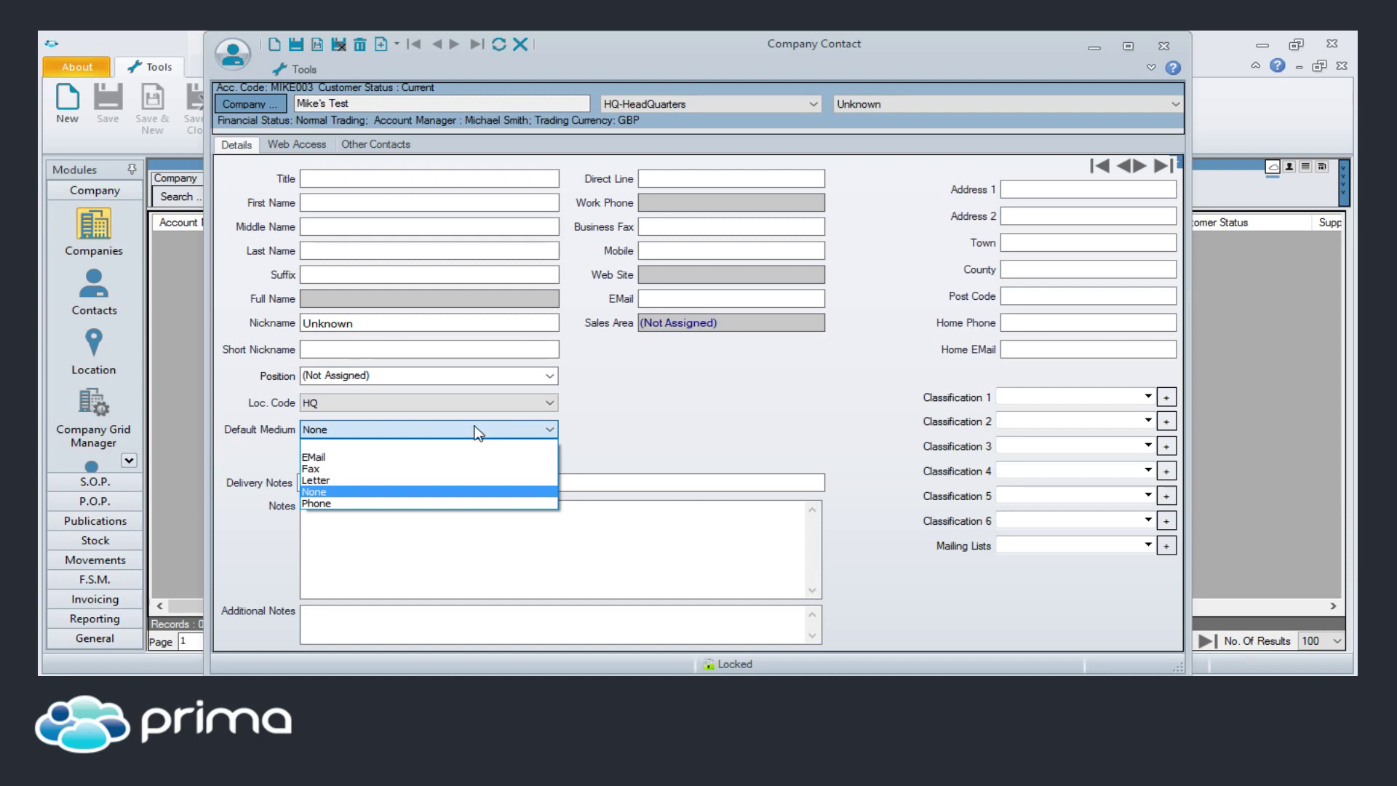
left_click(667, 429)
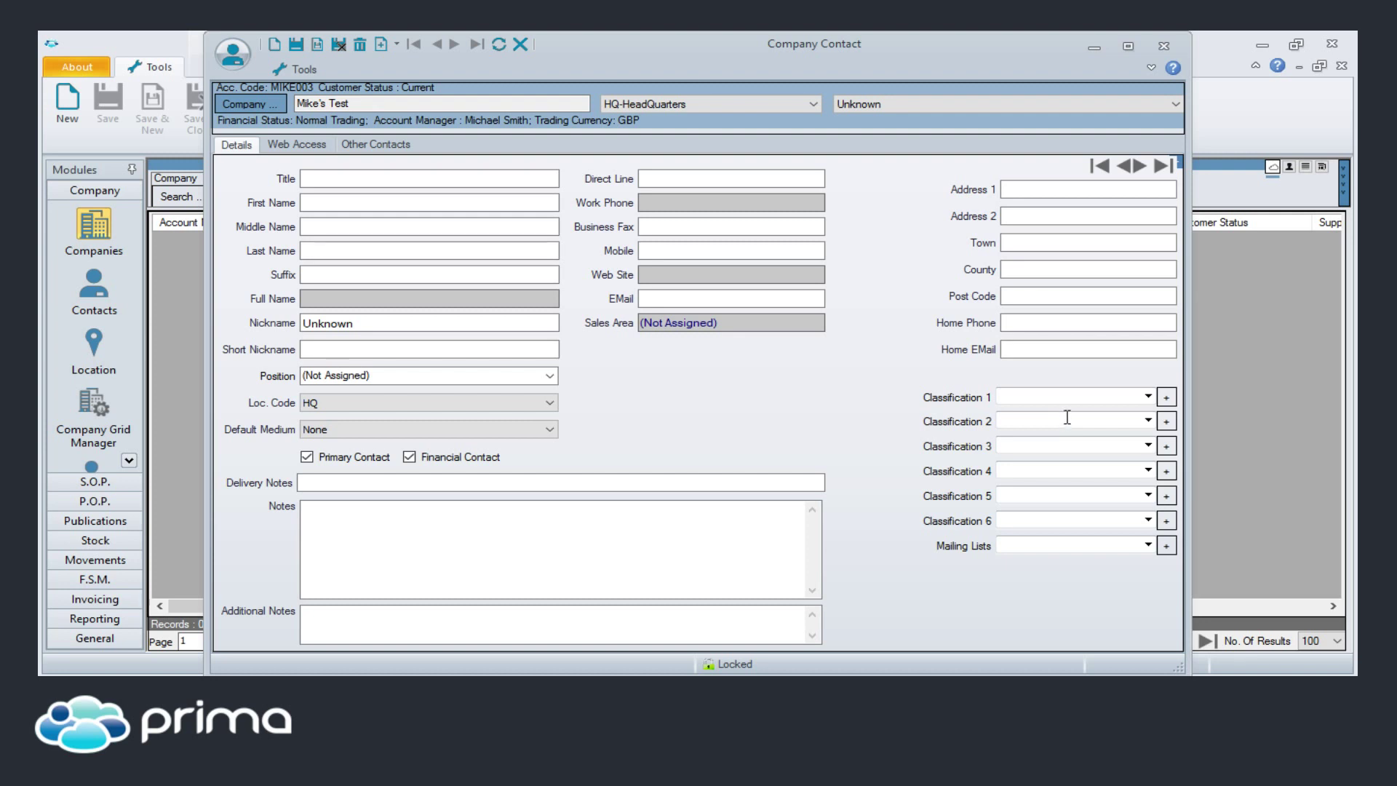
left_click(1148, 396)
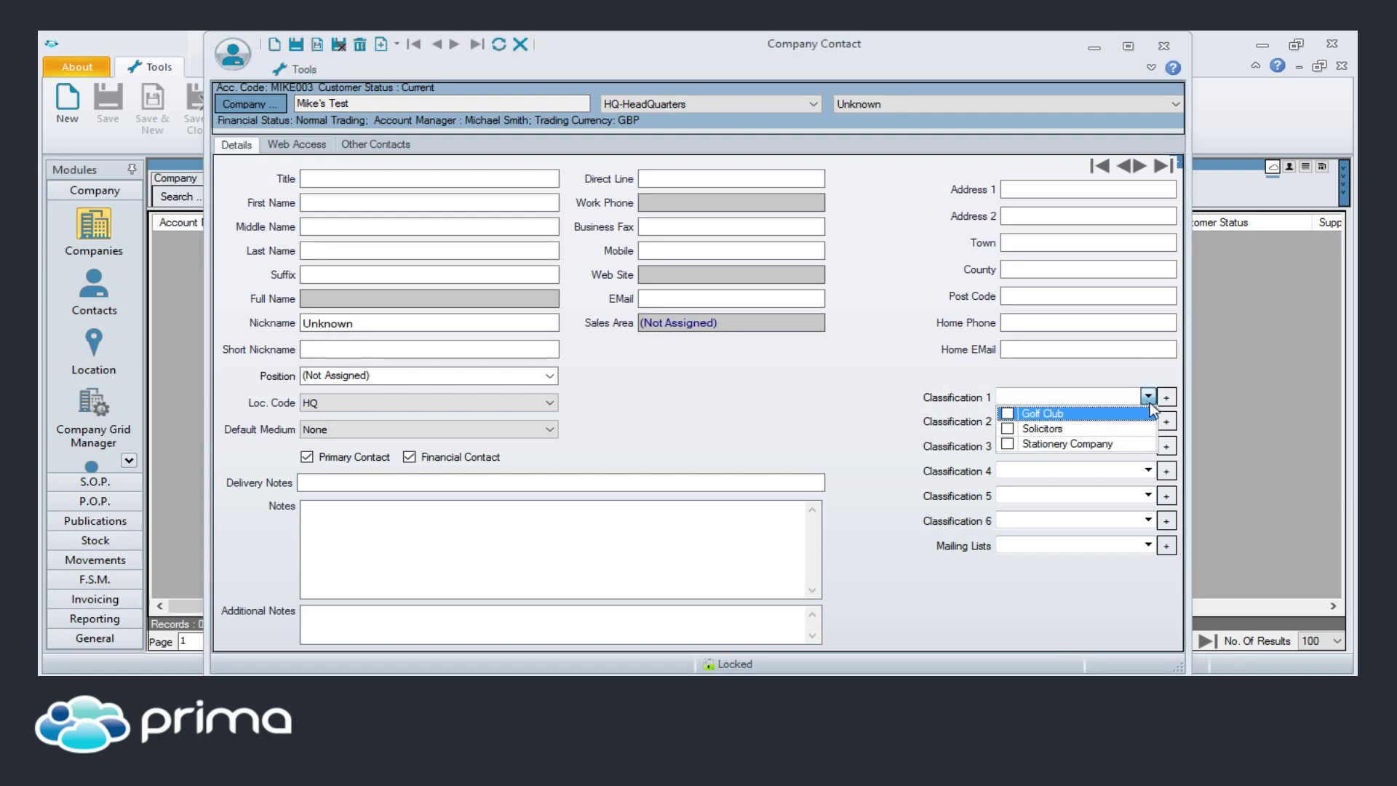
left_click(675, 459)
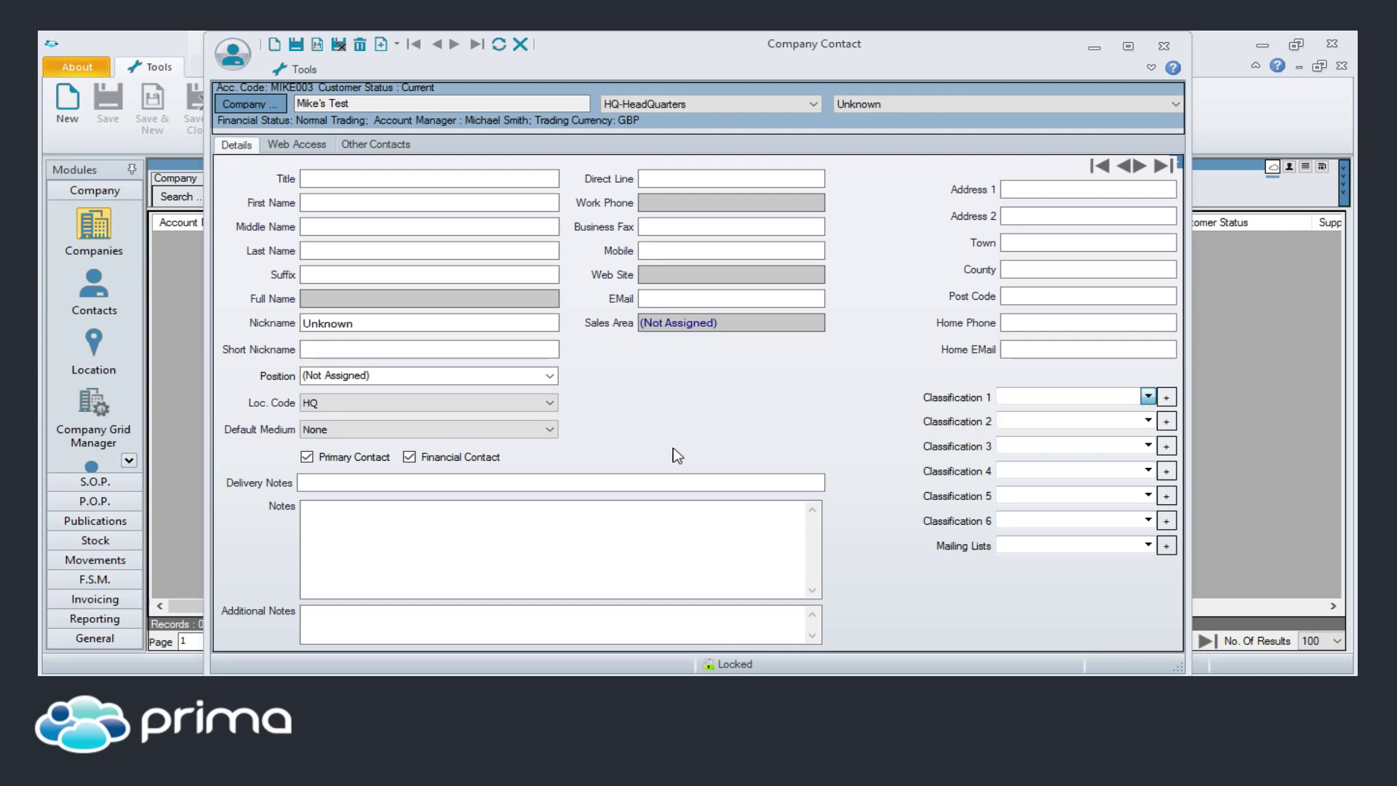
left_click(1162, 48)
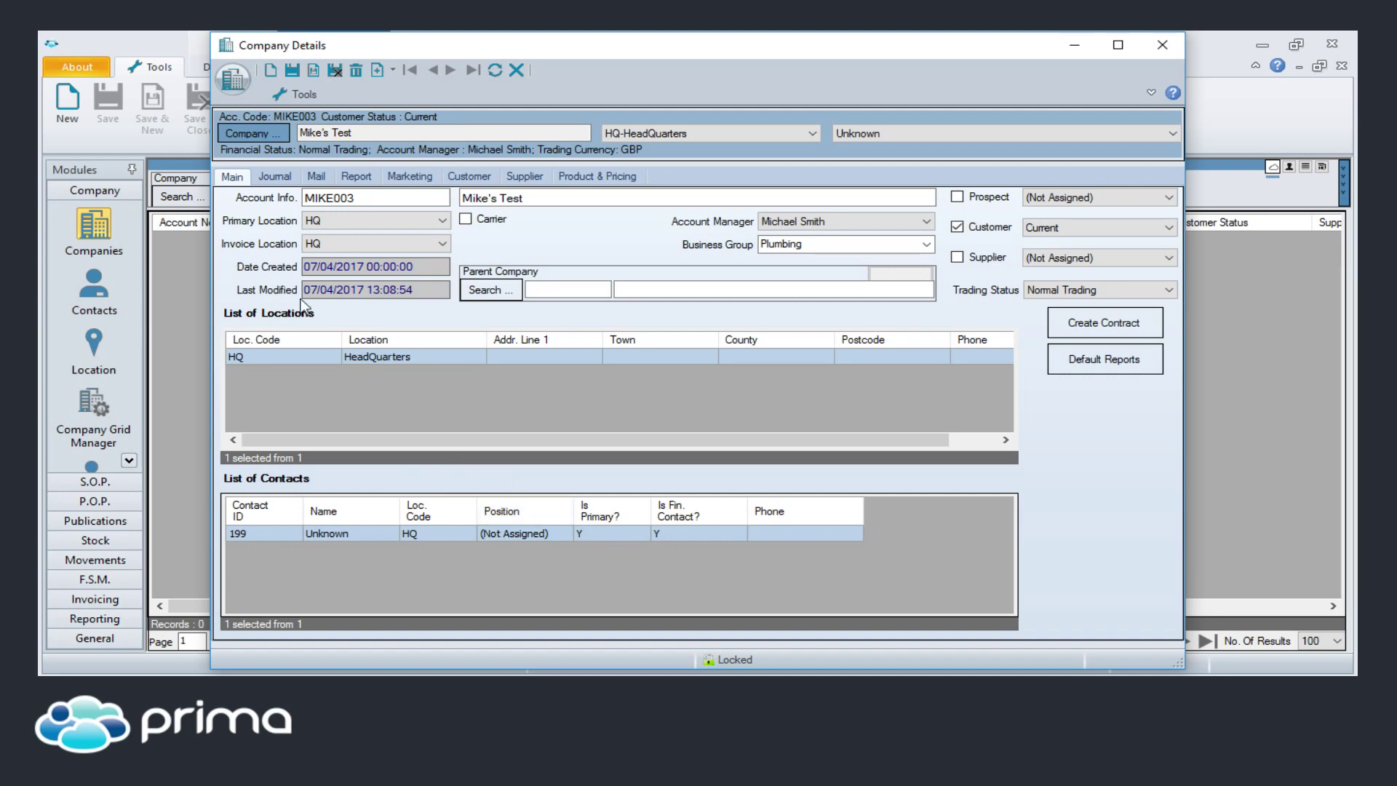
- Start a new journal record for the company with the account manager as owner, and review its contact options
left_click(276, 177)
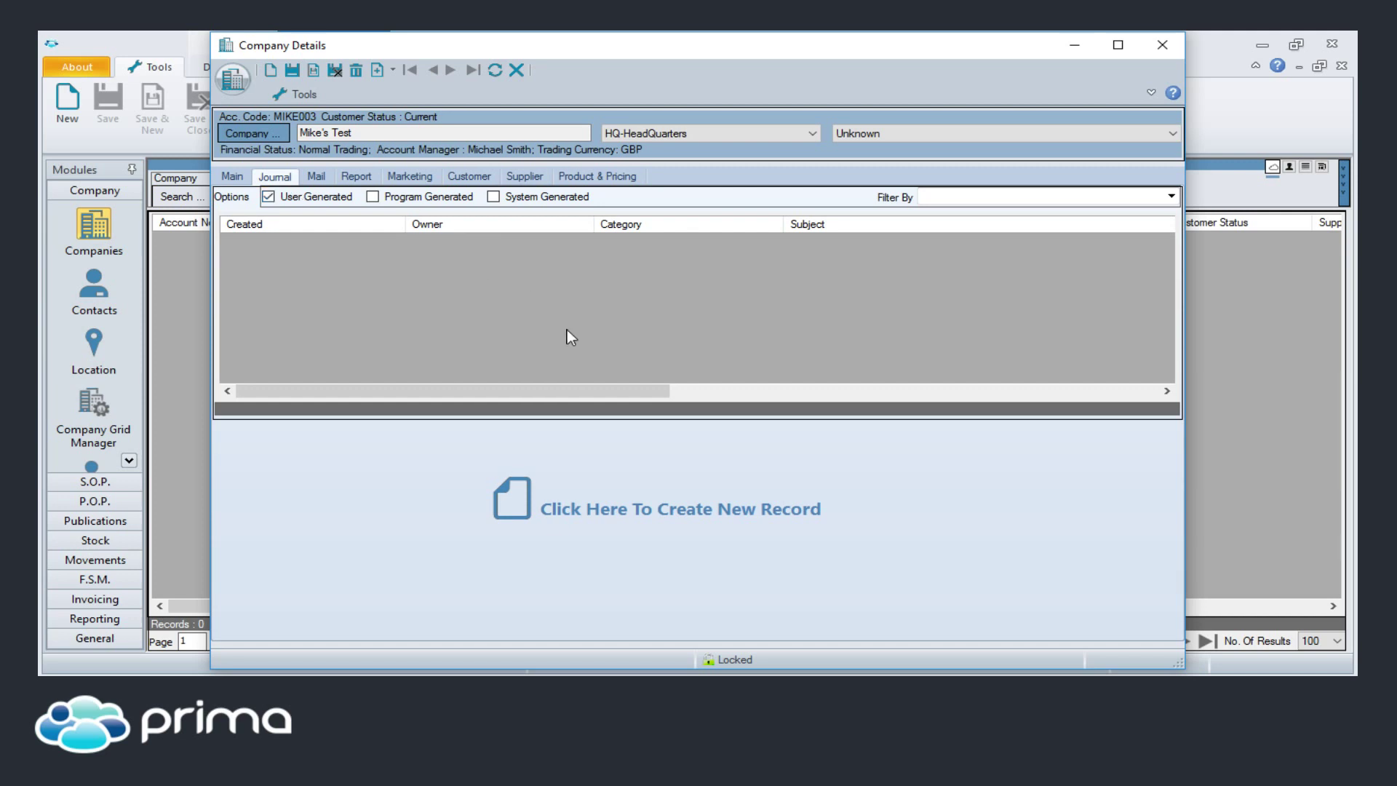
left_click(747, 513)
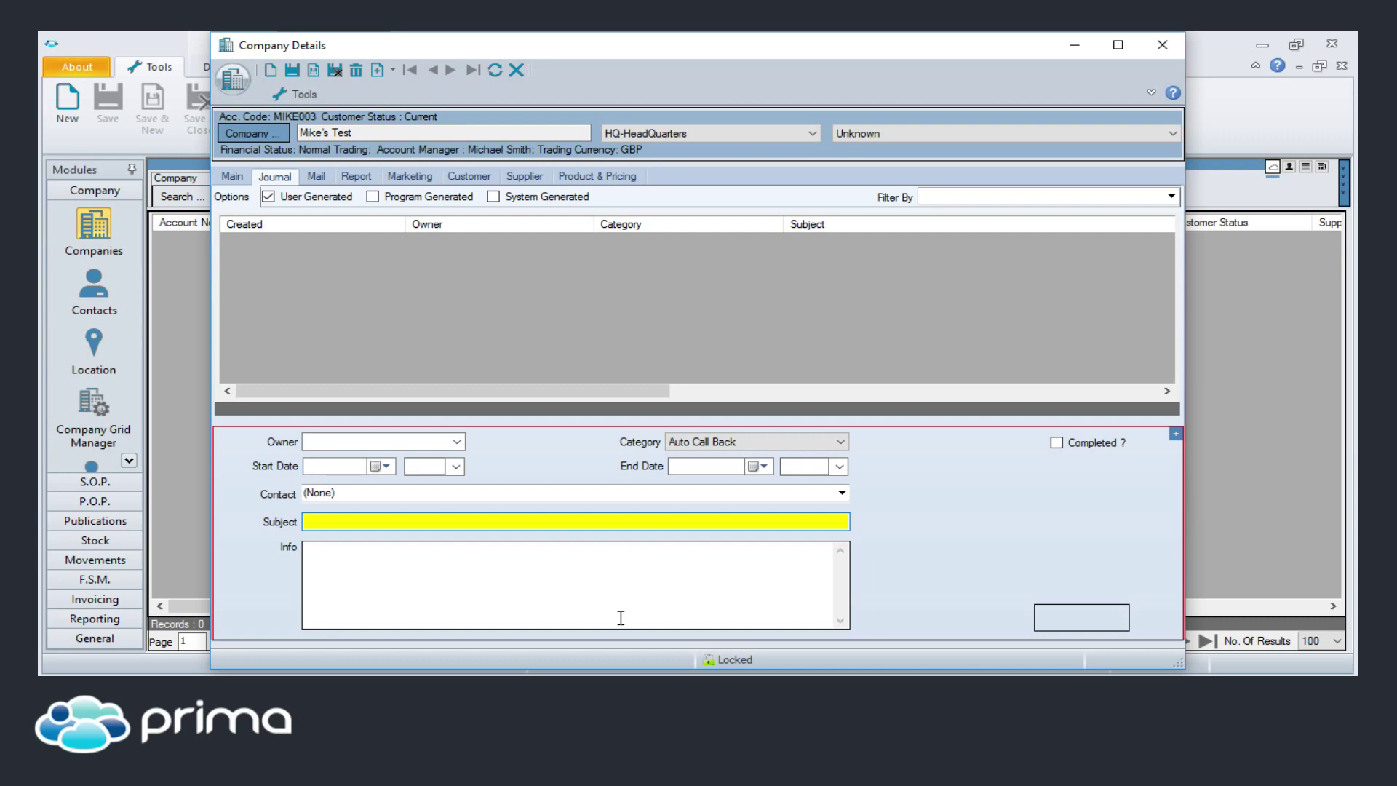
left_click(457, 442)
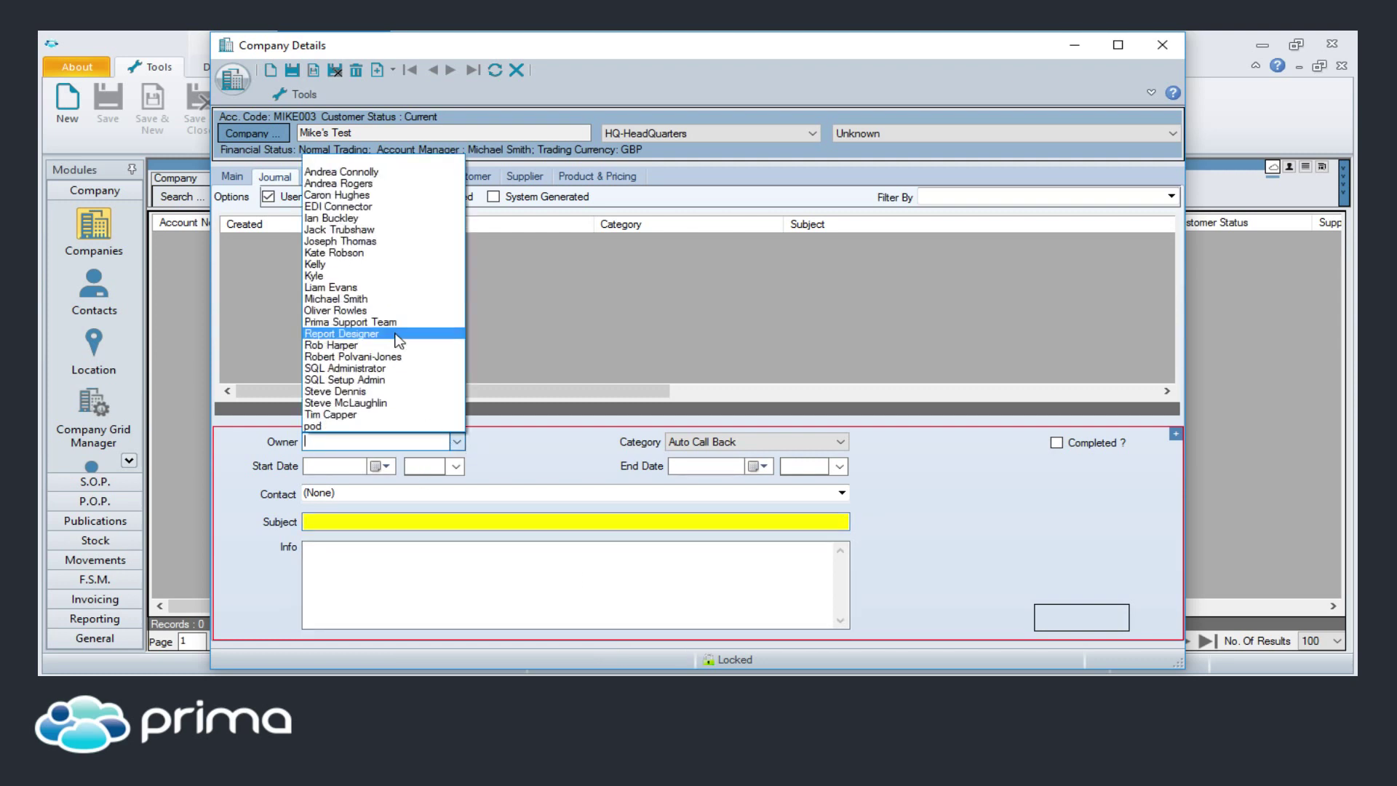
left_click(363, 297)
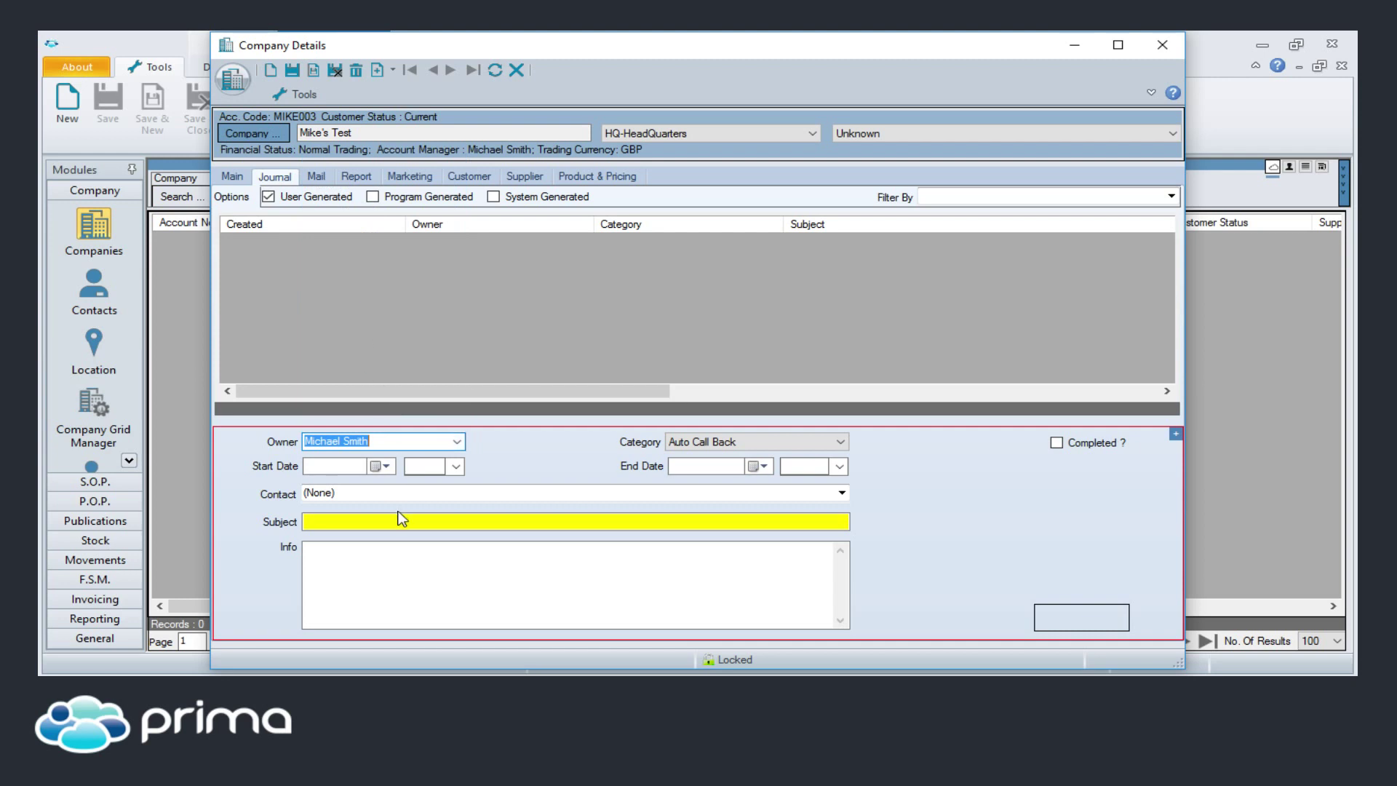
left_click(843, 494)
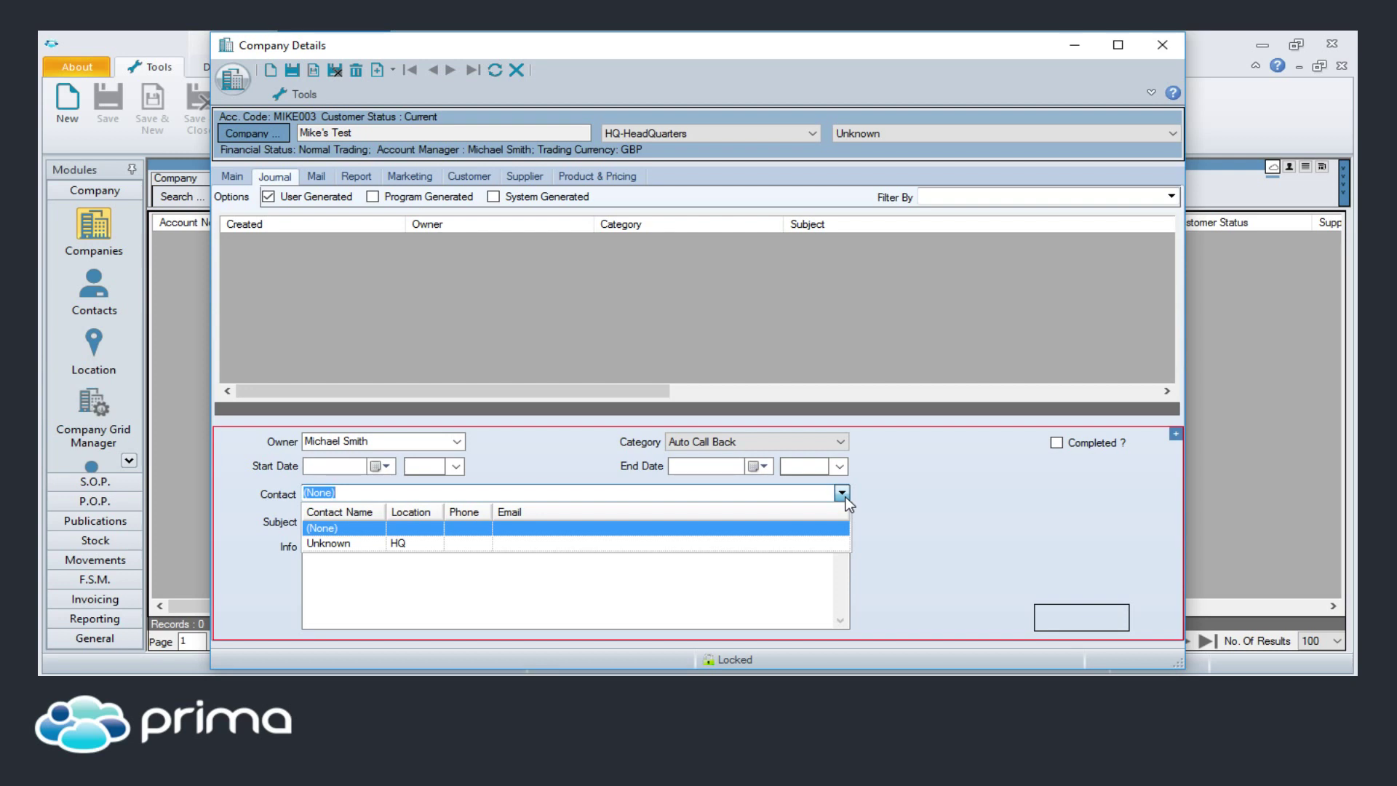
left_click(895, 513)
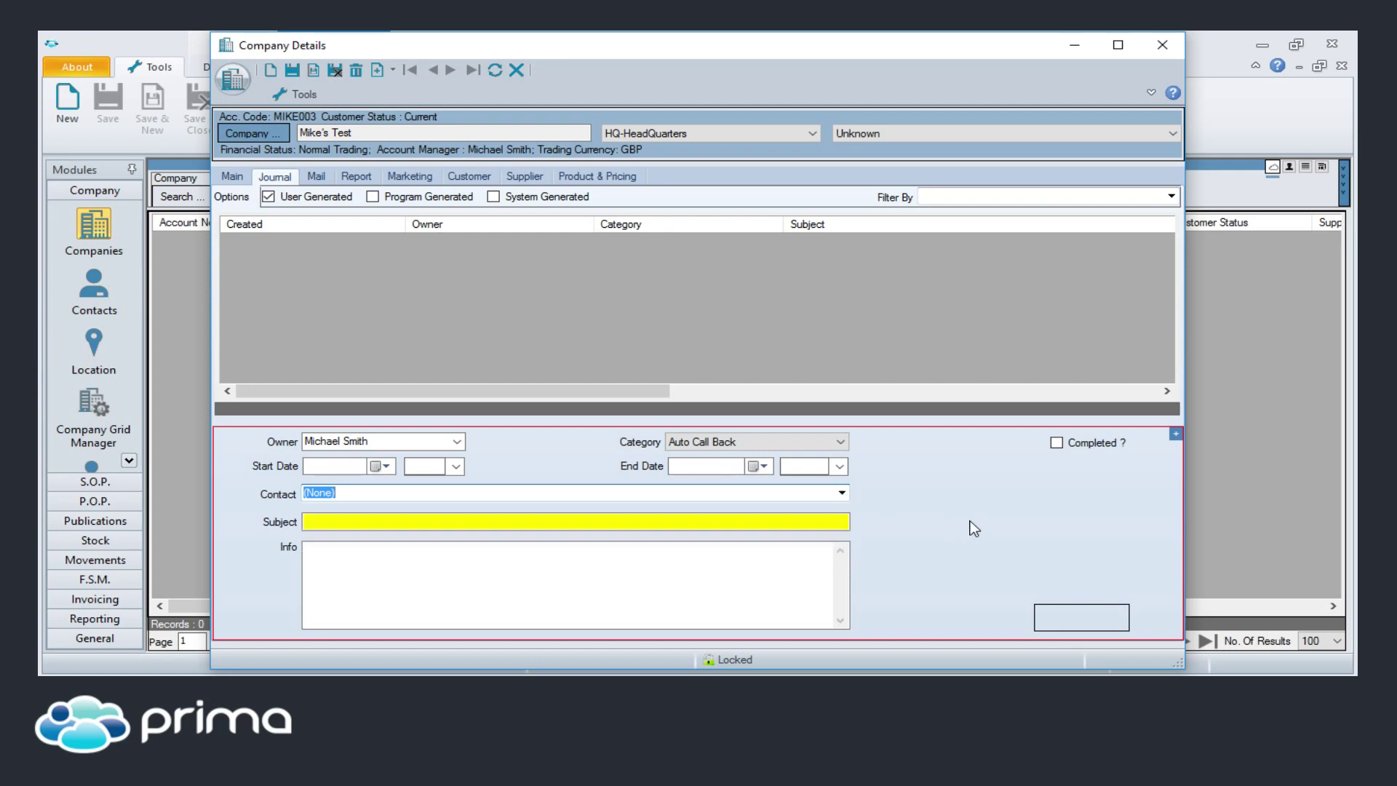
- Enter "Call Back Regarding Quote" as the journal record's subject and review the available categories
left_click(405, 521)
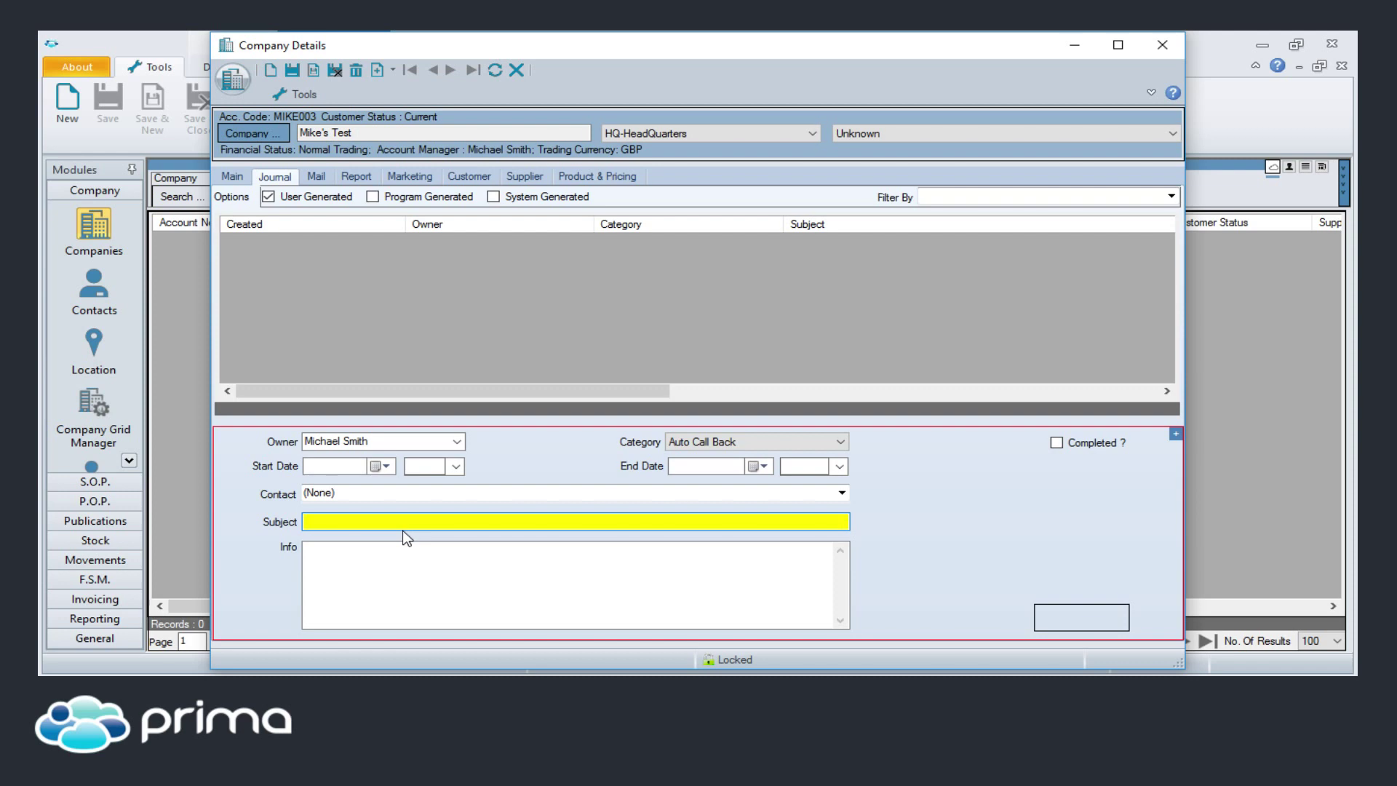
type("Call Back ")
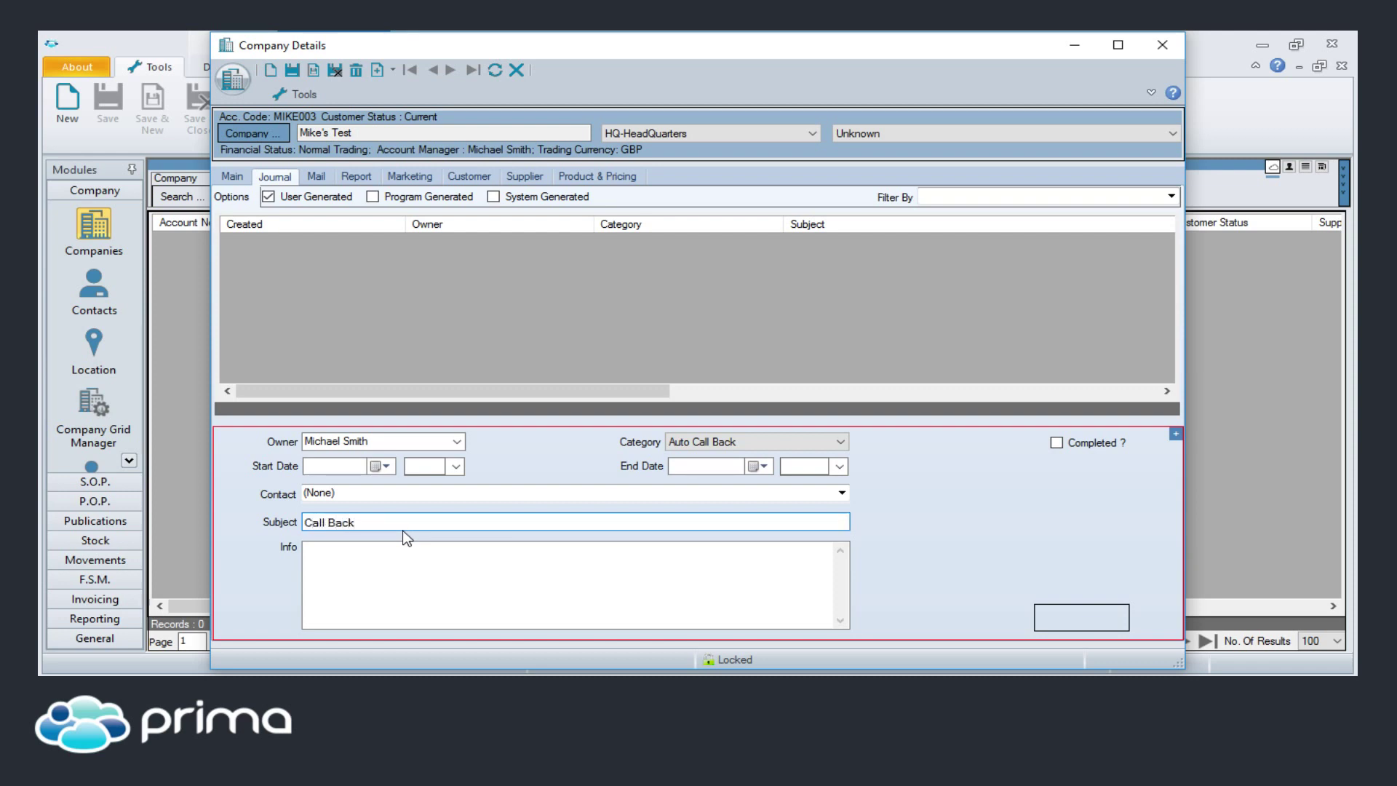
type("Regarding Quote")
left_click(411, 552)
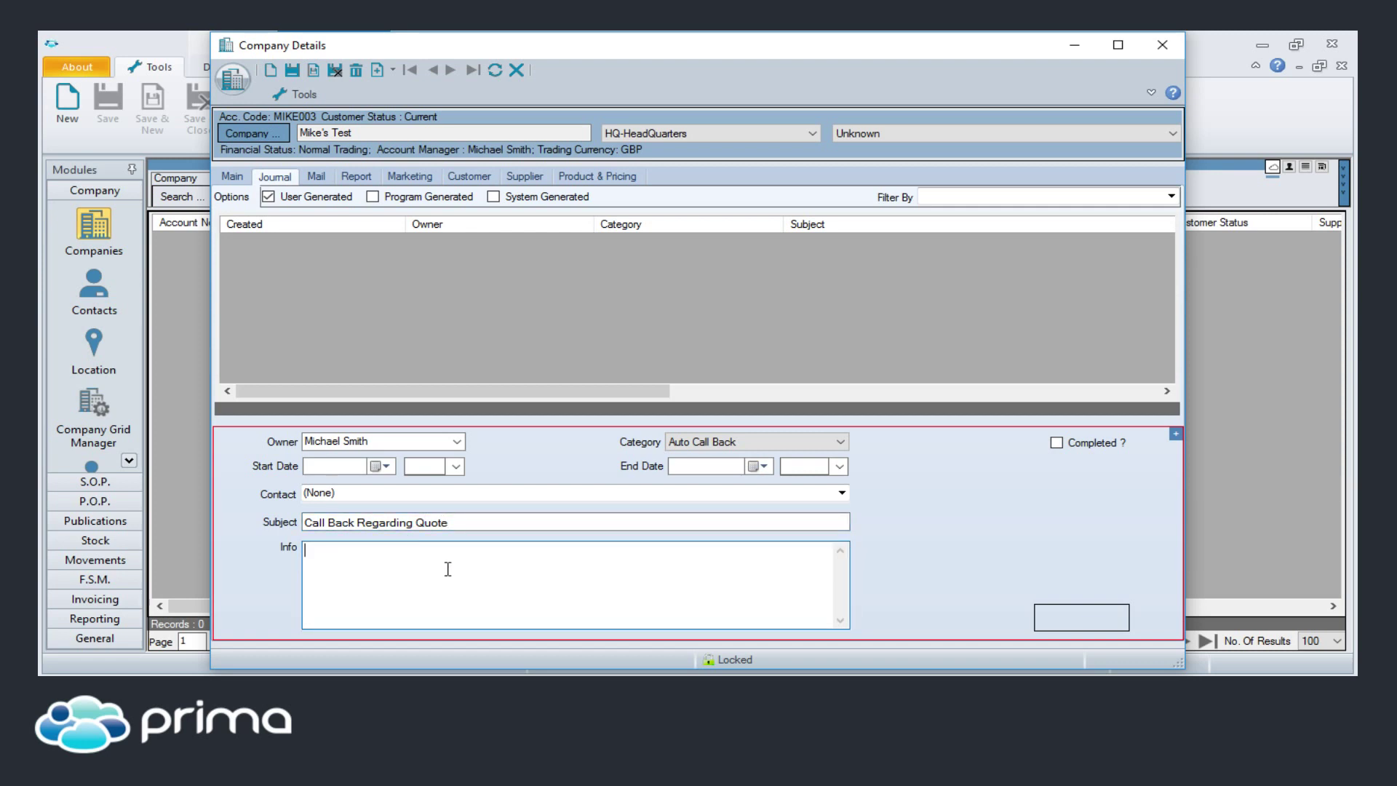
left_click(803, 441)
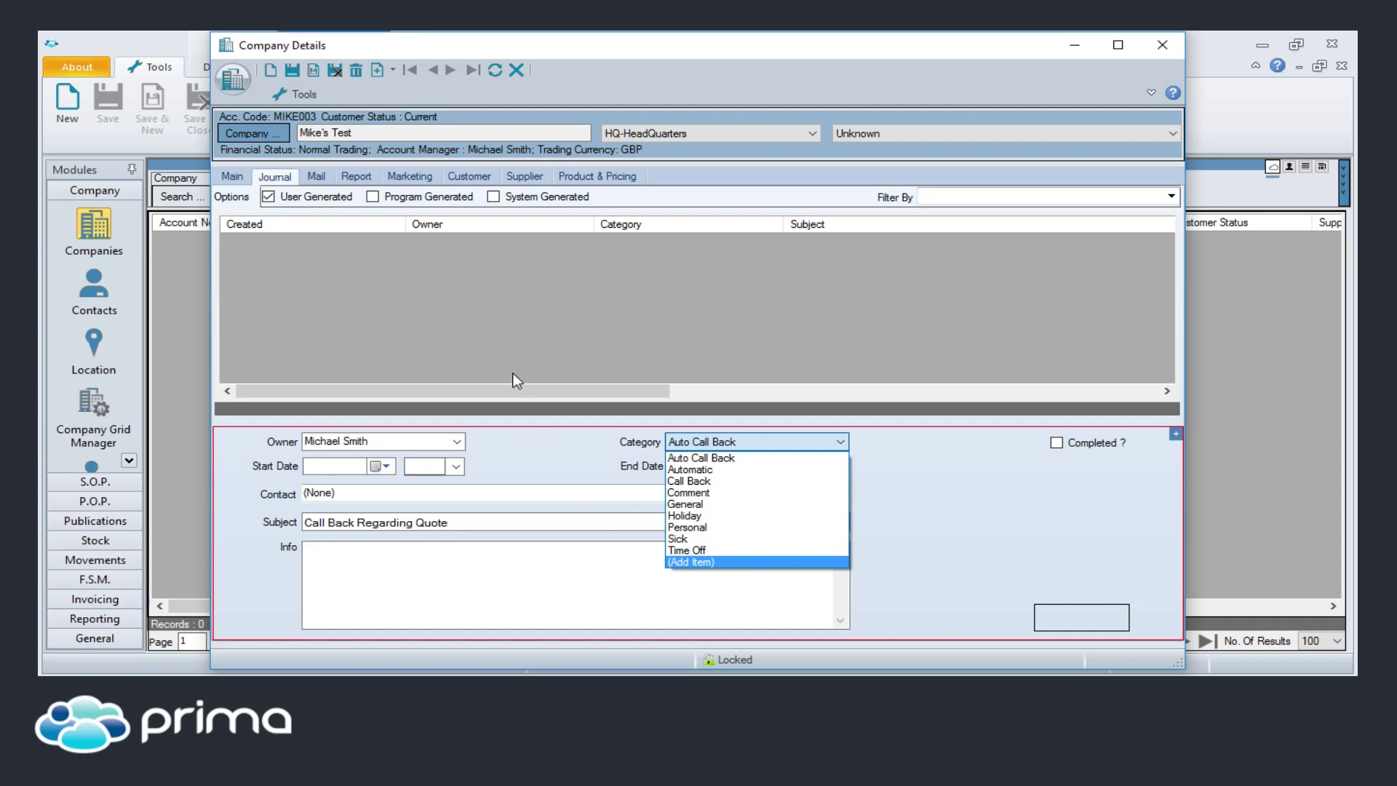
left_click(491, 325)
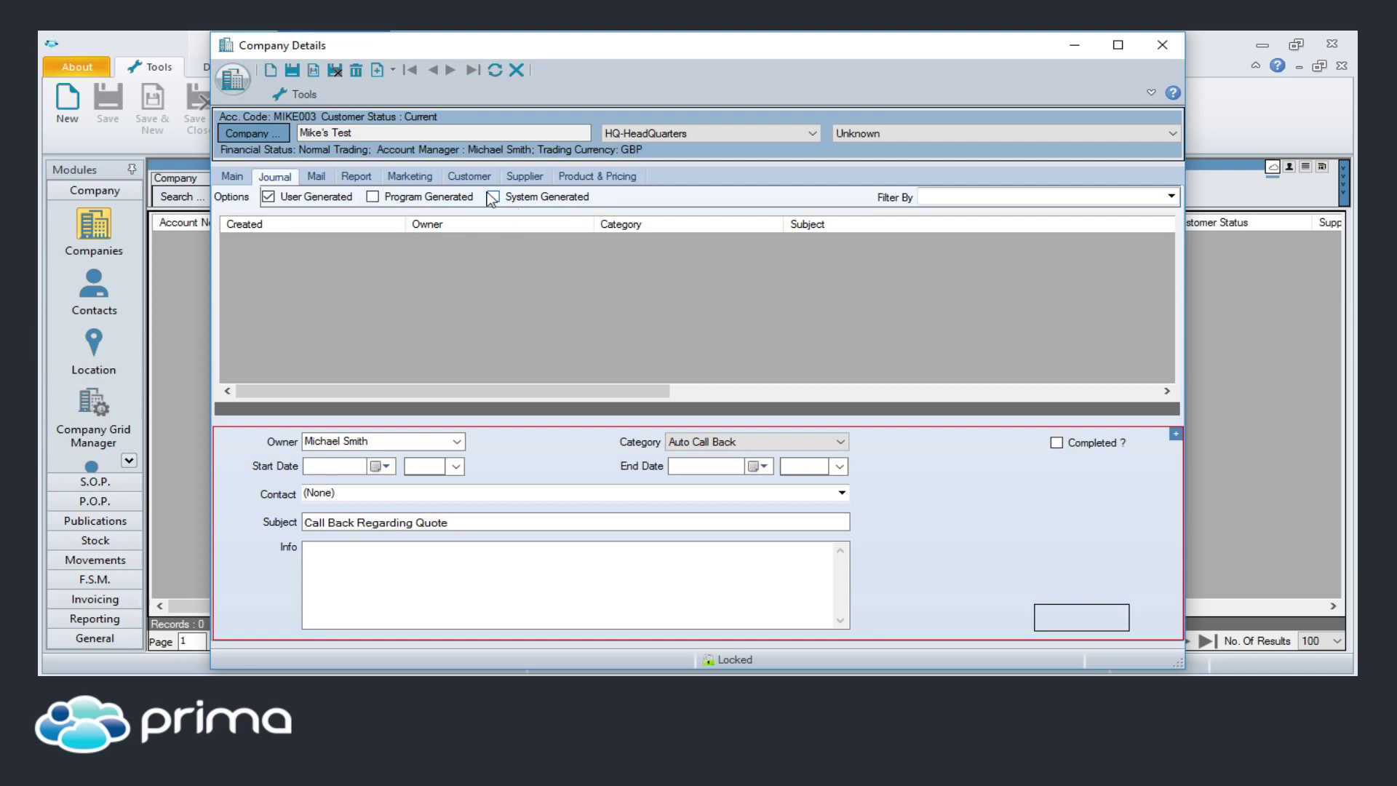
- View the company's mail section, preview a blank new email and close it without sending
left_click(315, 176)
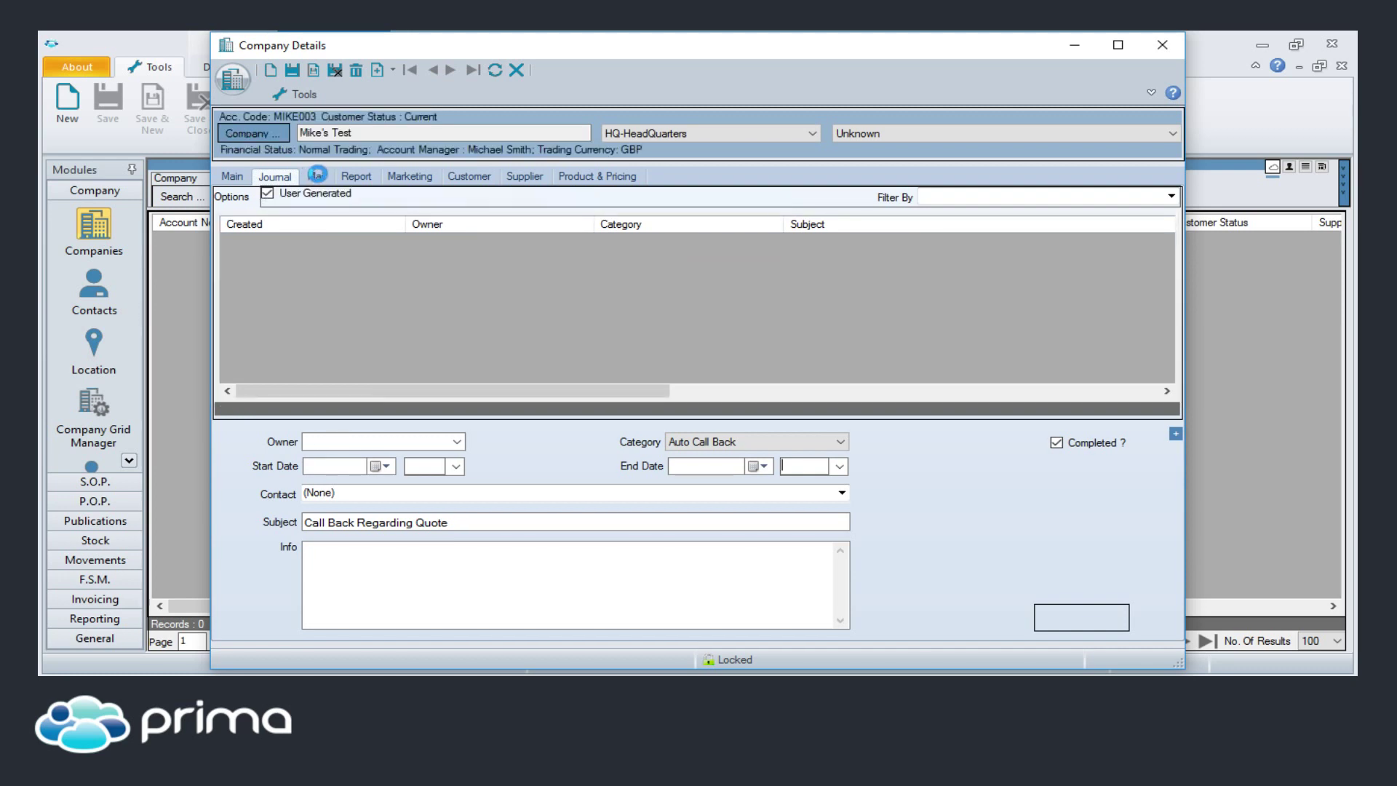
left_click(316, 175)
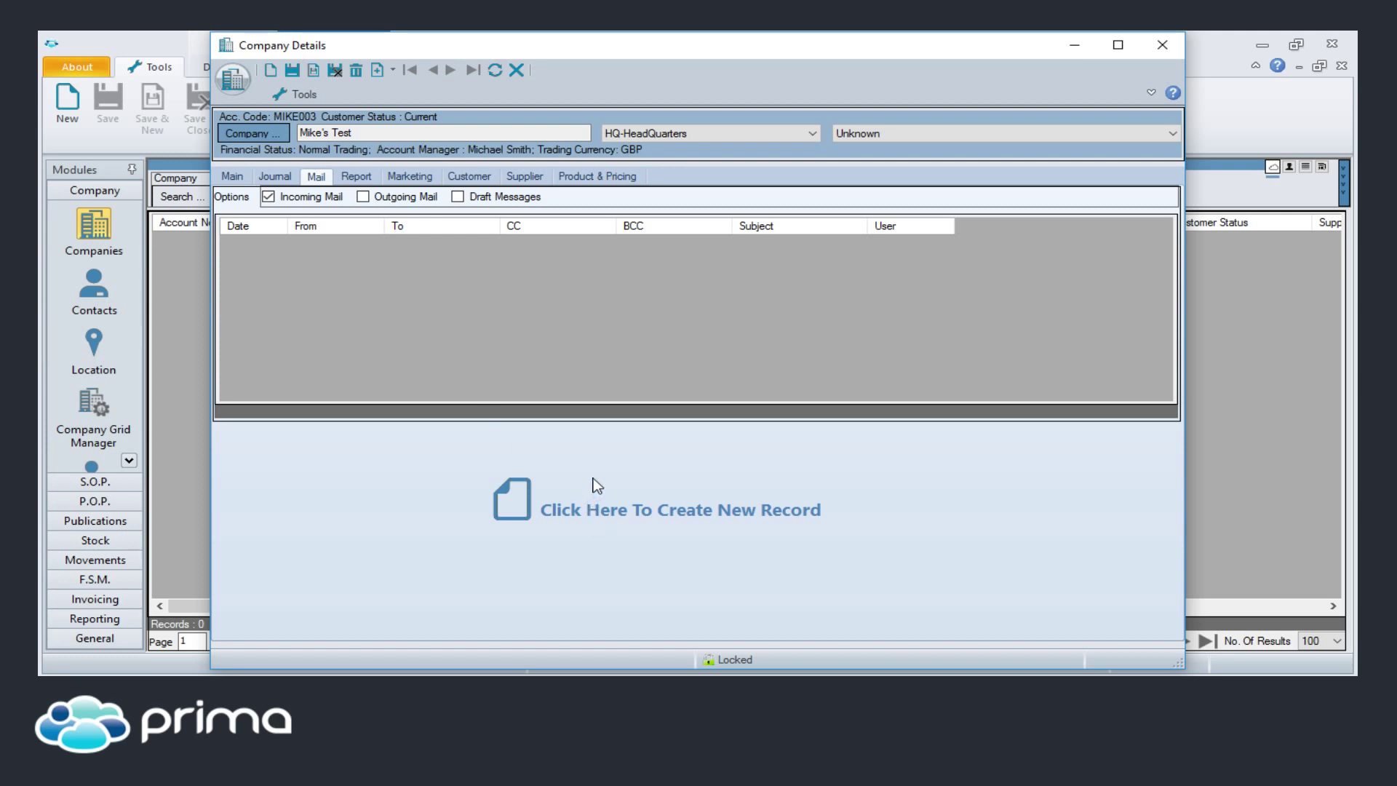
left_click(615, 515)
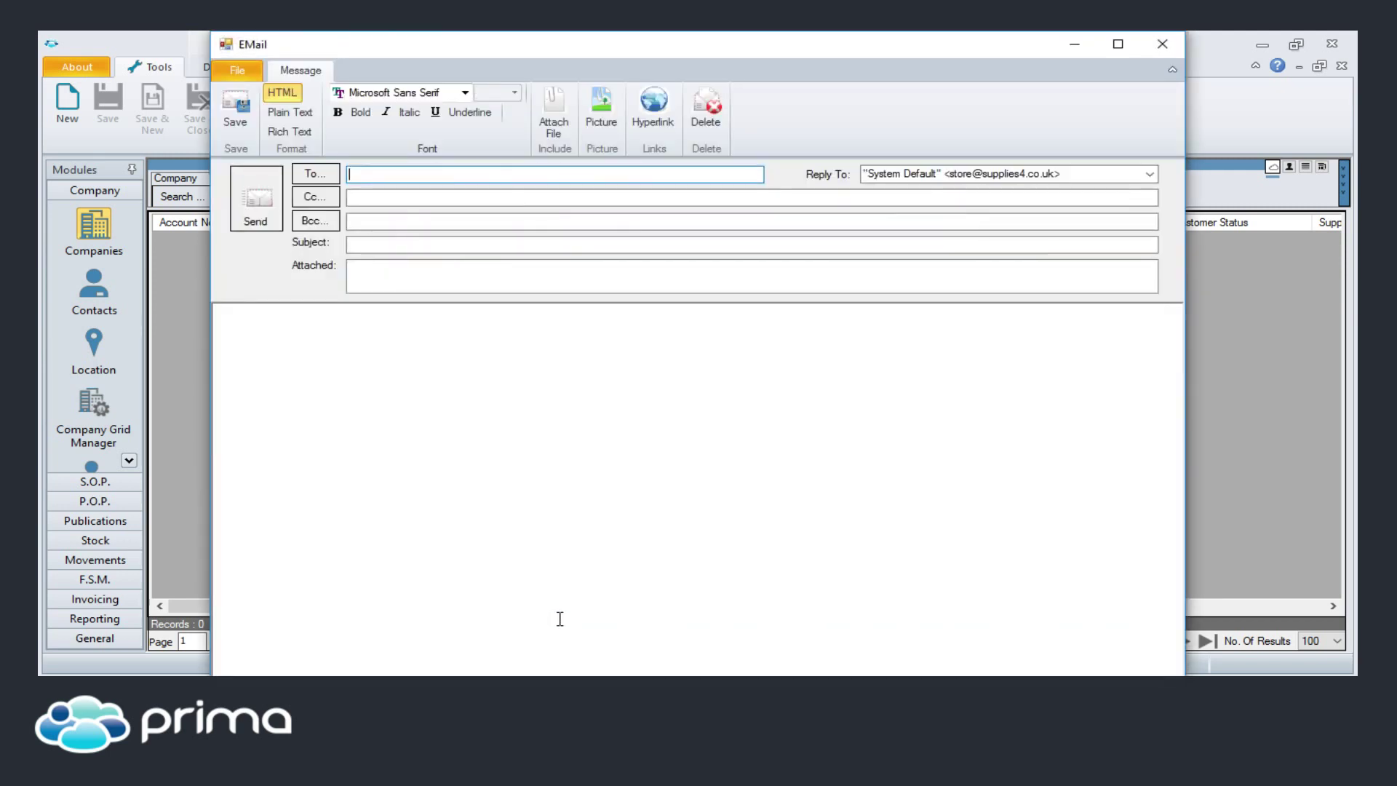
left_click(1164, 45)
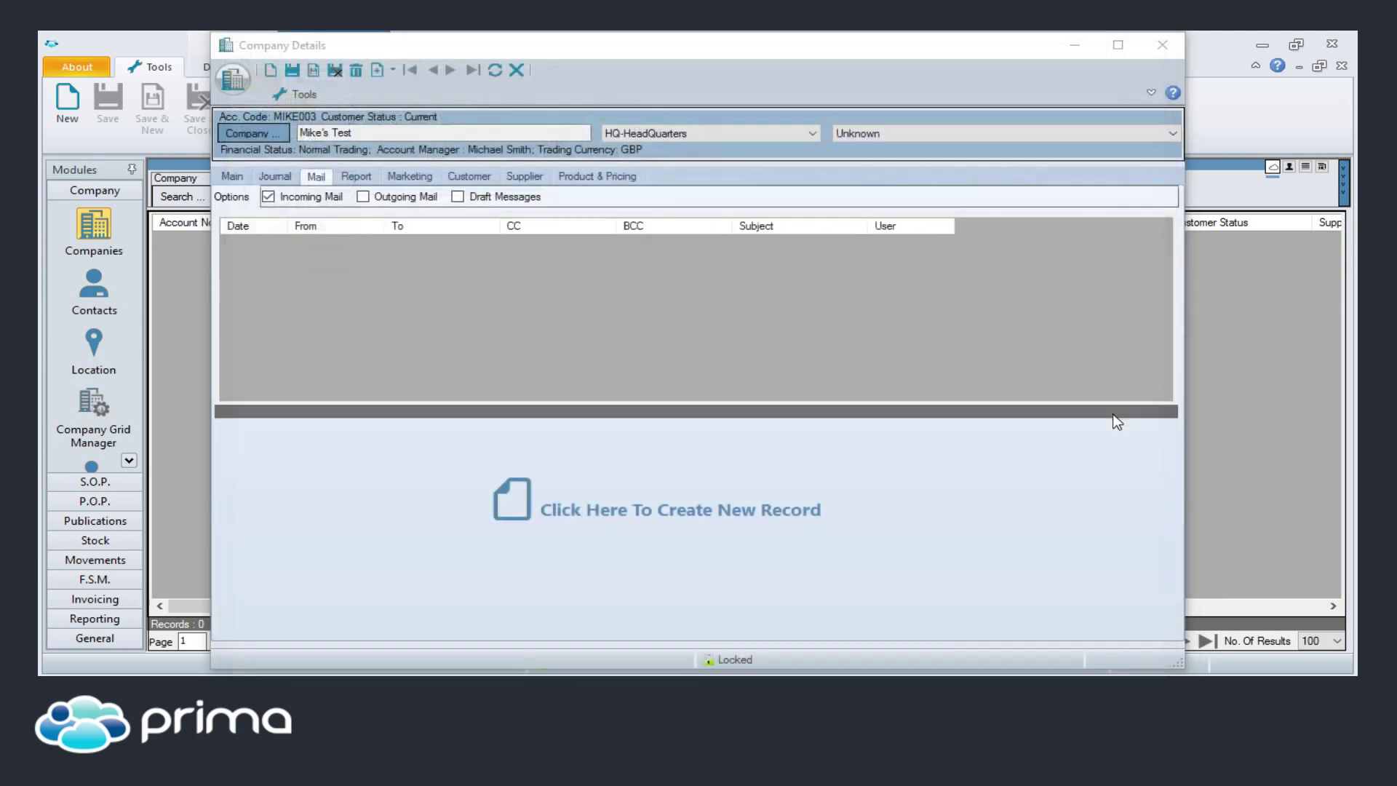
- View the Company Details COPY report for the company, examine its account, location and contact sections, and close it
left_click(364, 179)
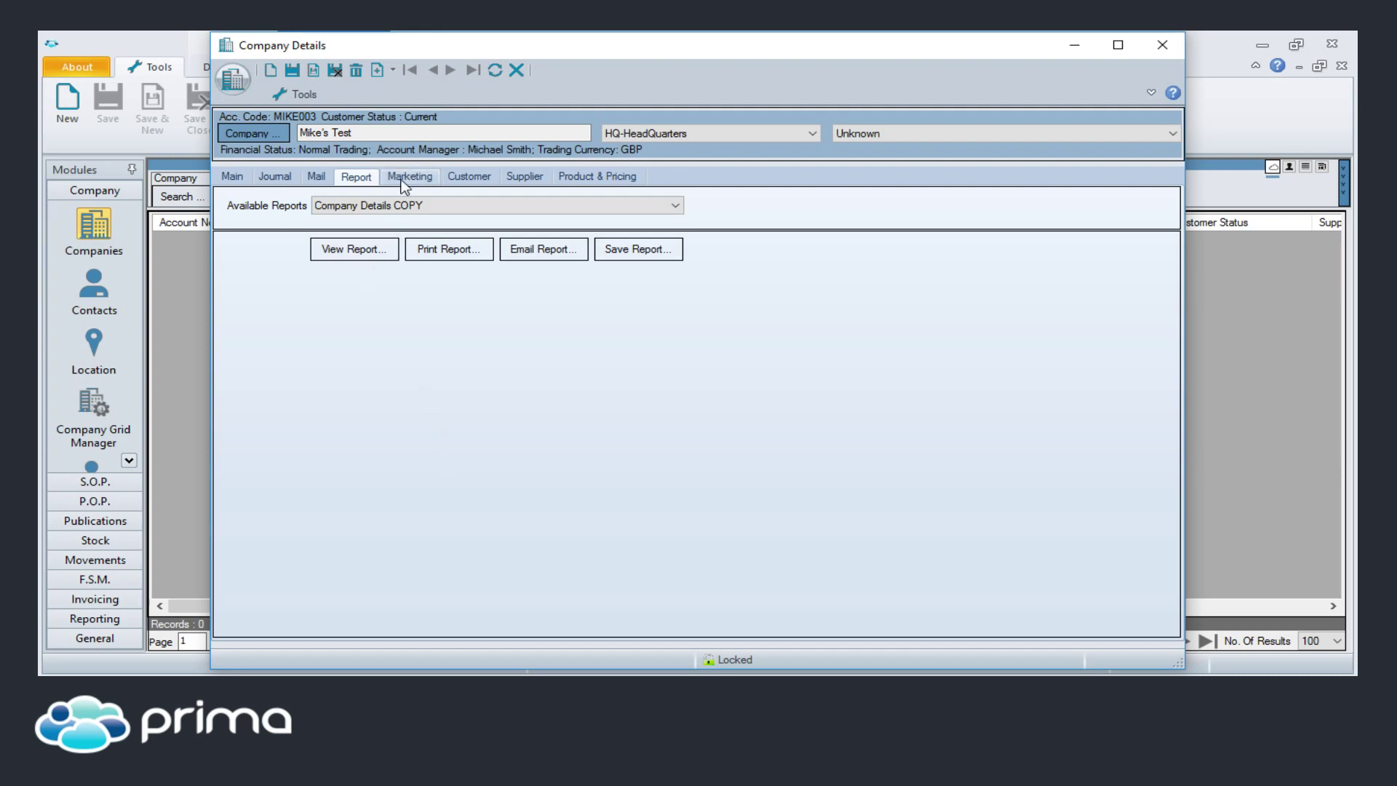
left_click(394, 204)
left_click(395, 205)
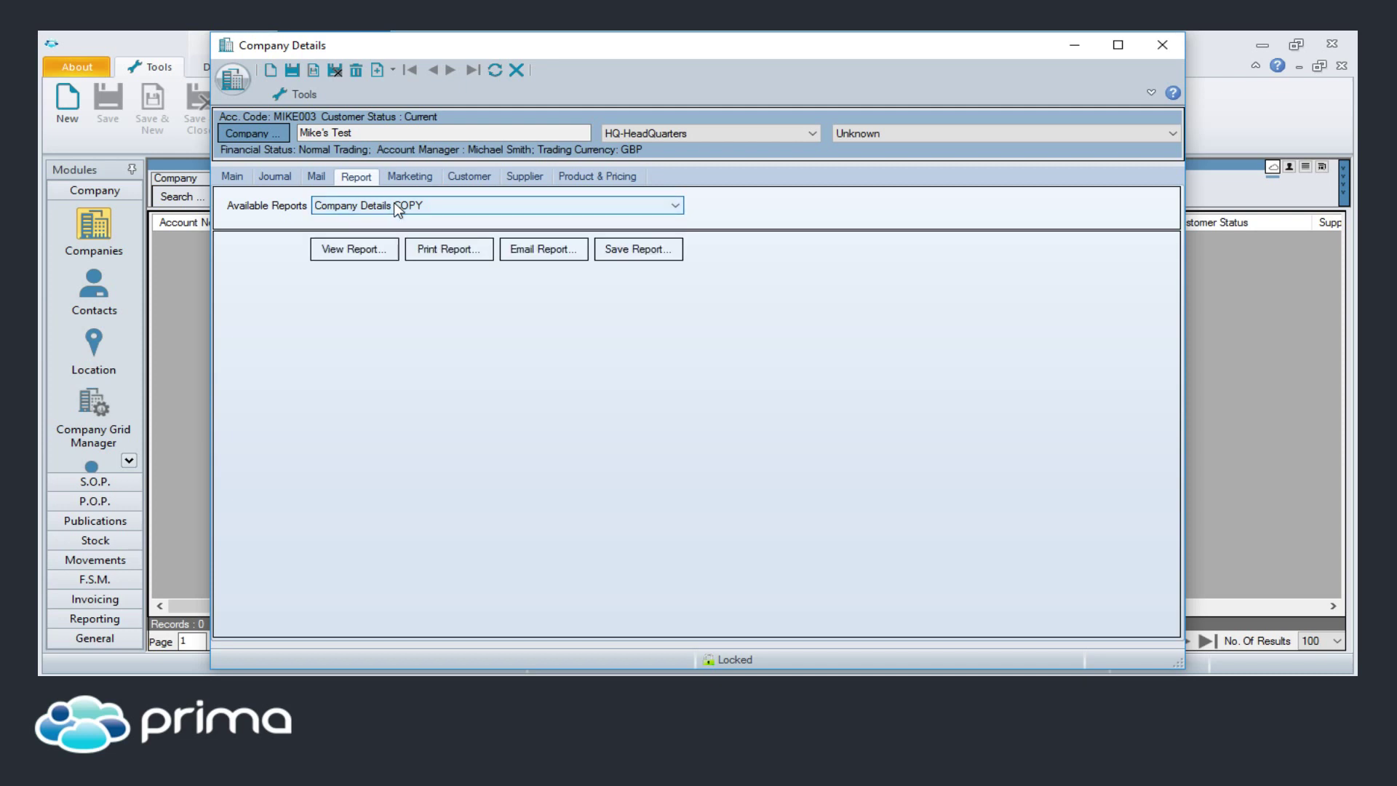
left_click(380, 255)
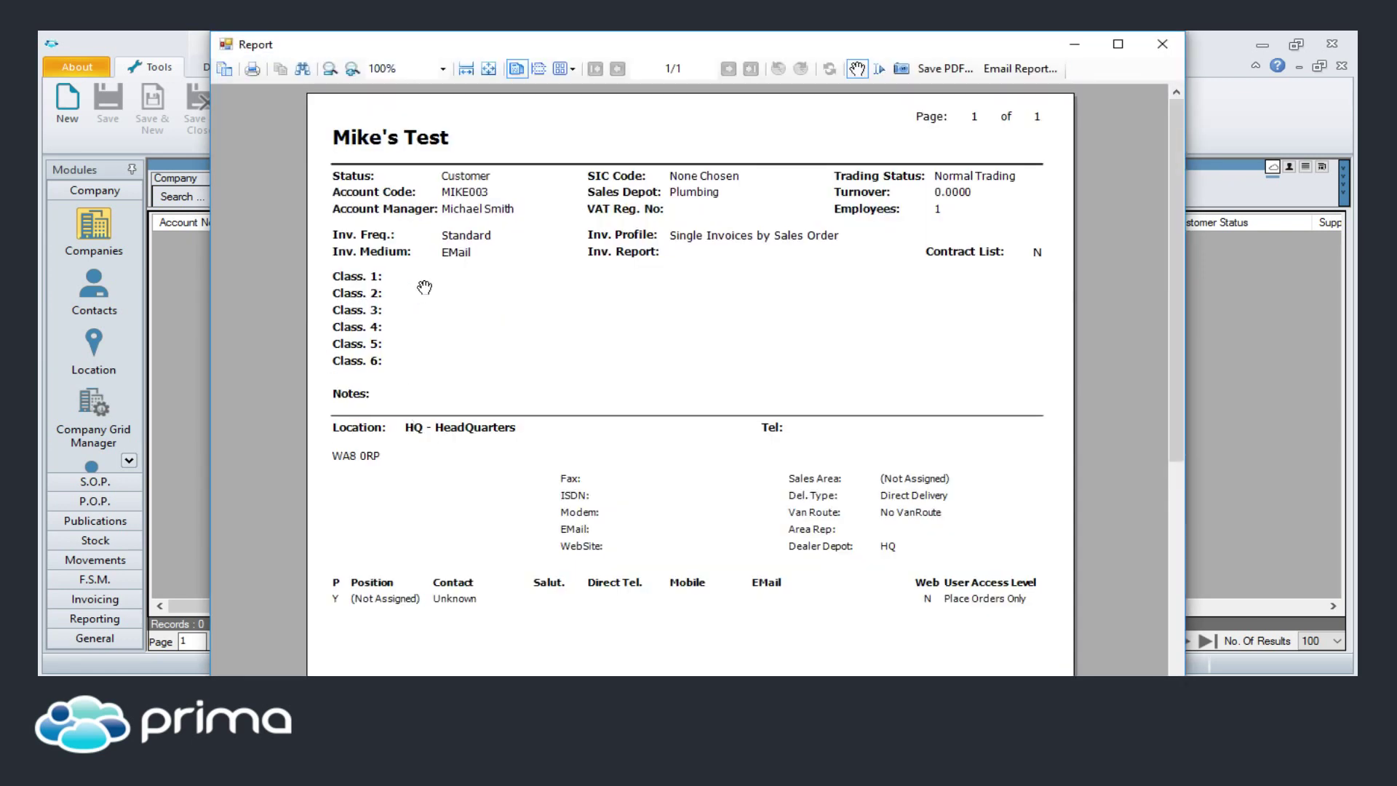
scroll(424, 284, "down", 2)
scroll(423, 297, "down", 2)
scroll(421, 298, "up", 4)
scroll(436, 363, "down", 4)
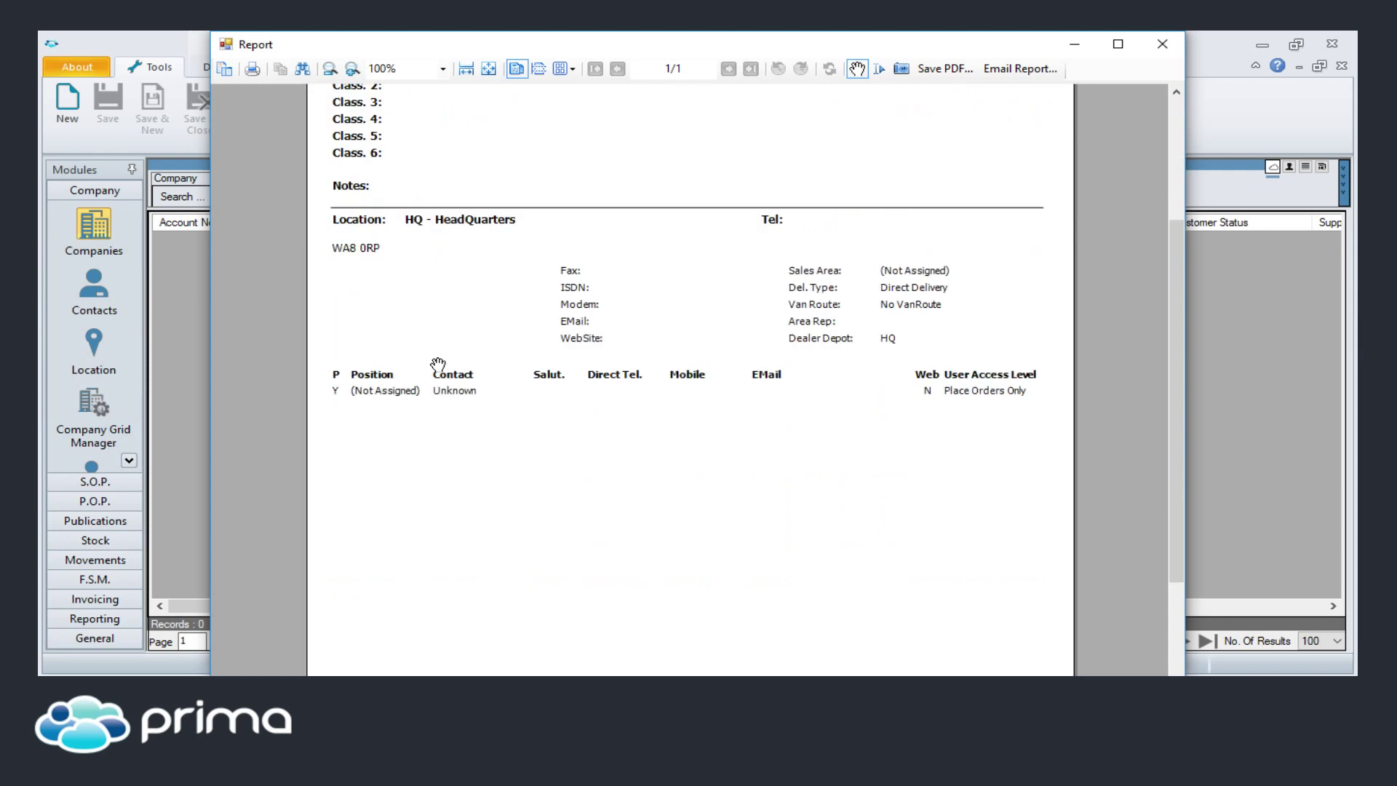
scroll(439, 367, "up", 4)
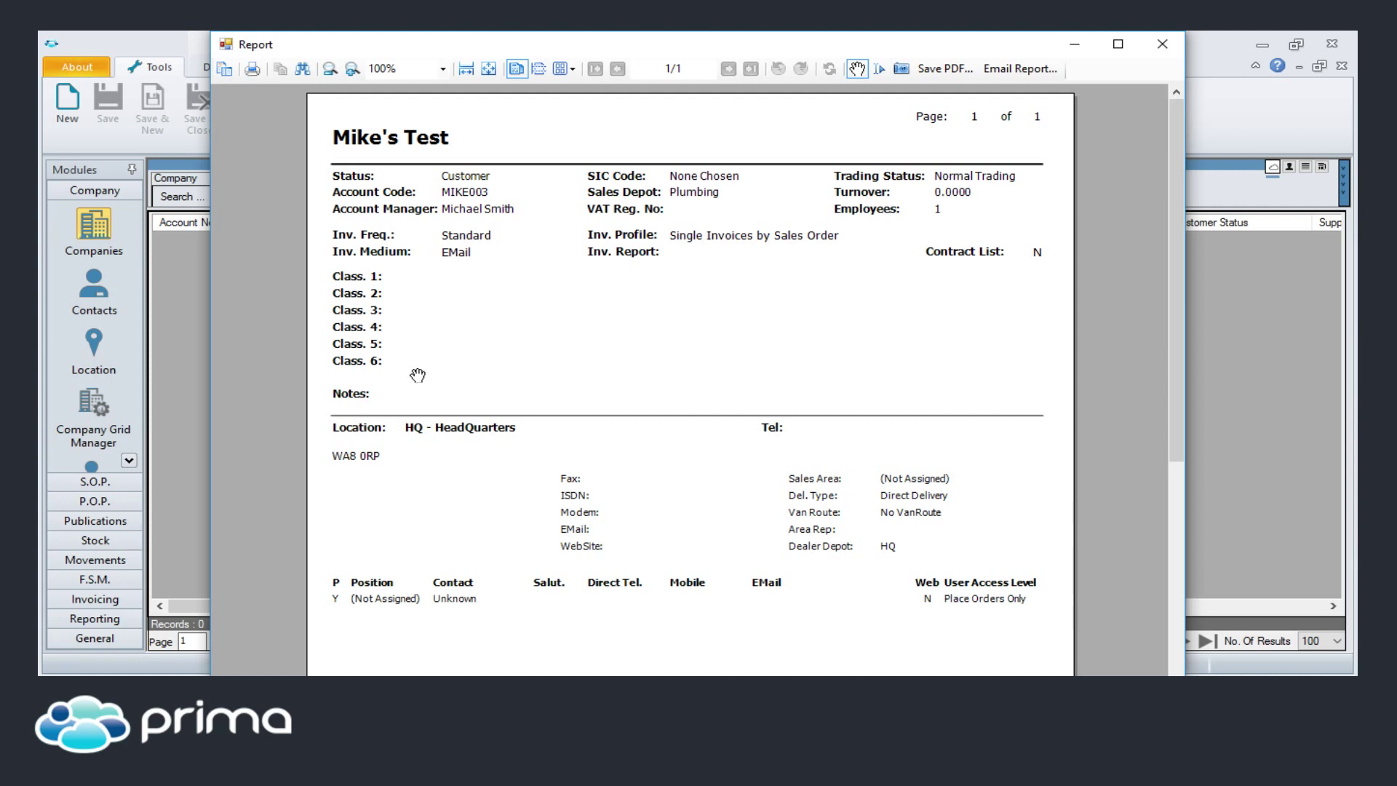
scroll(595, 414, "down", 3)
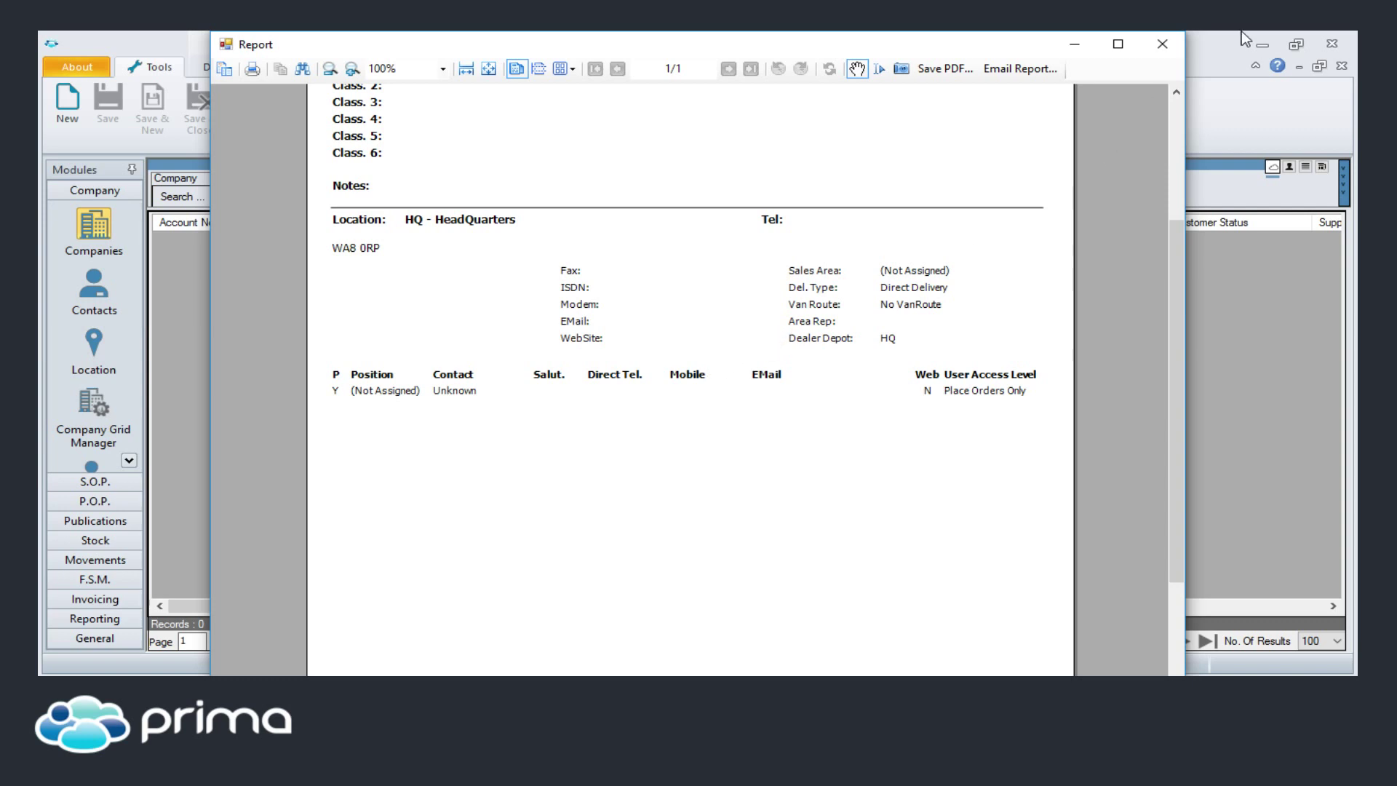
left_click(1162, 44)
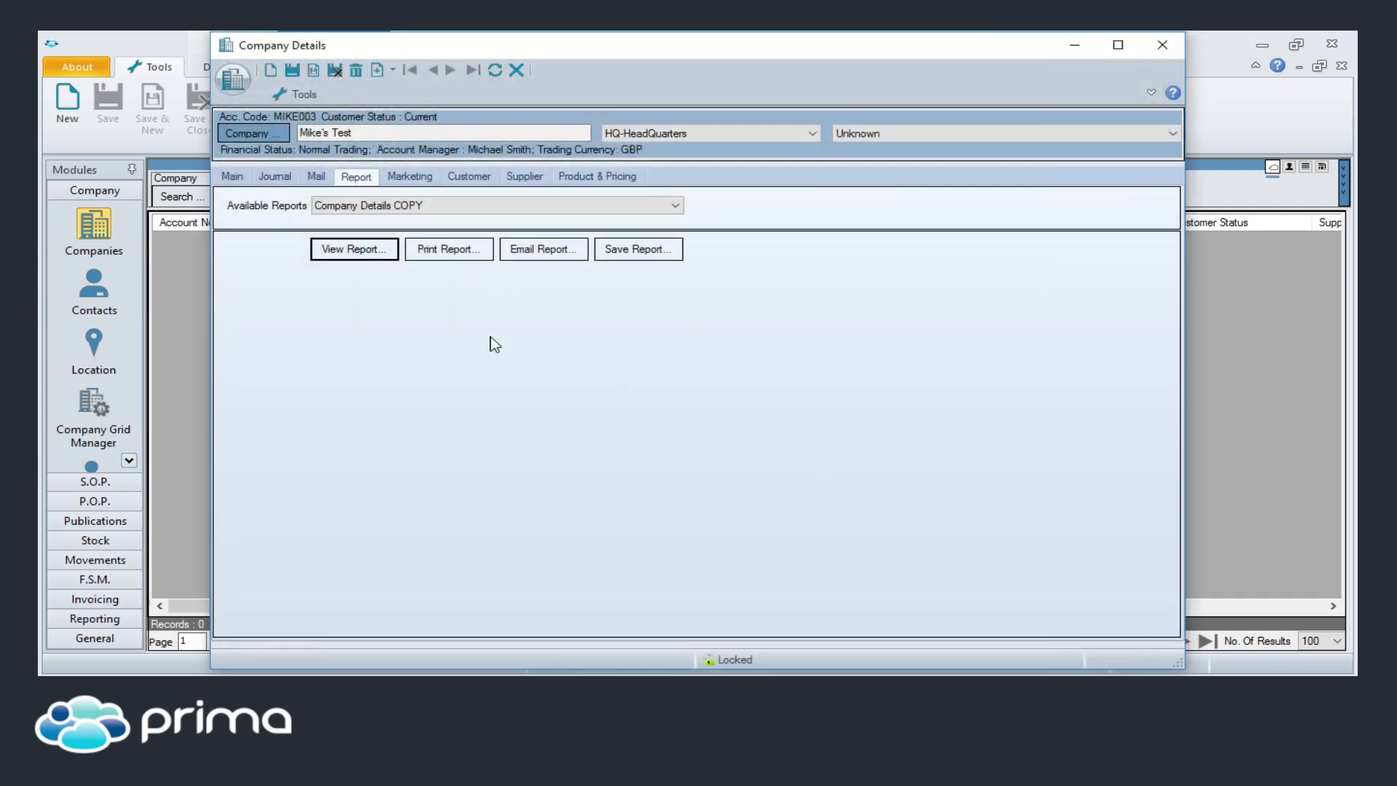
- Review the company's marketing details, including the Classification 1 options and the notes field
left_click(411, 178)
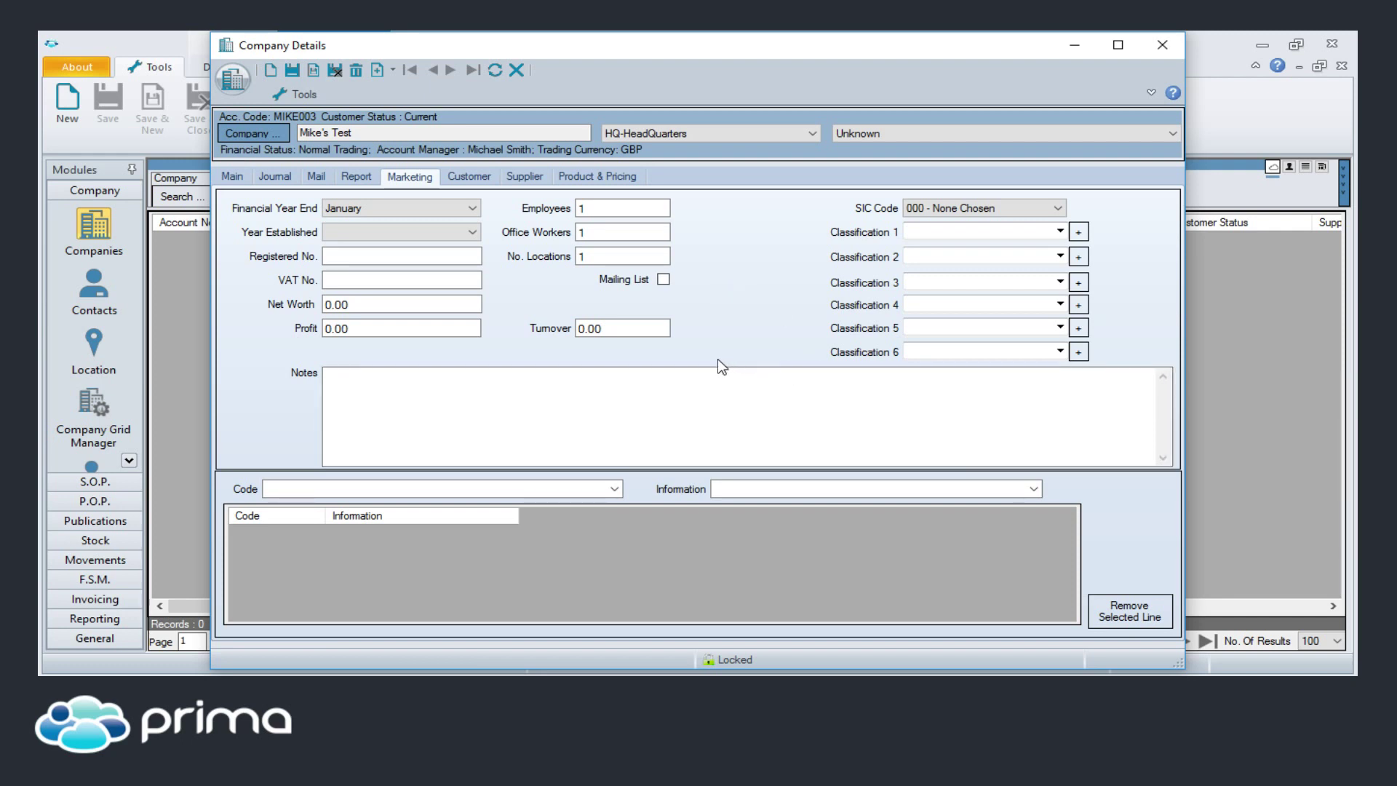
left_click(1059, 232)
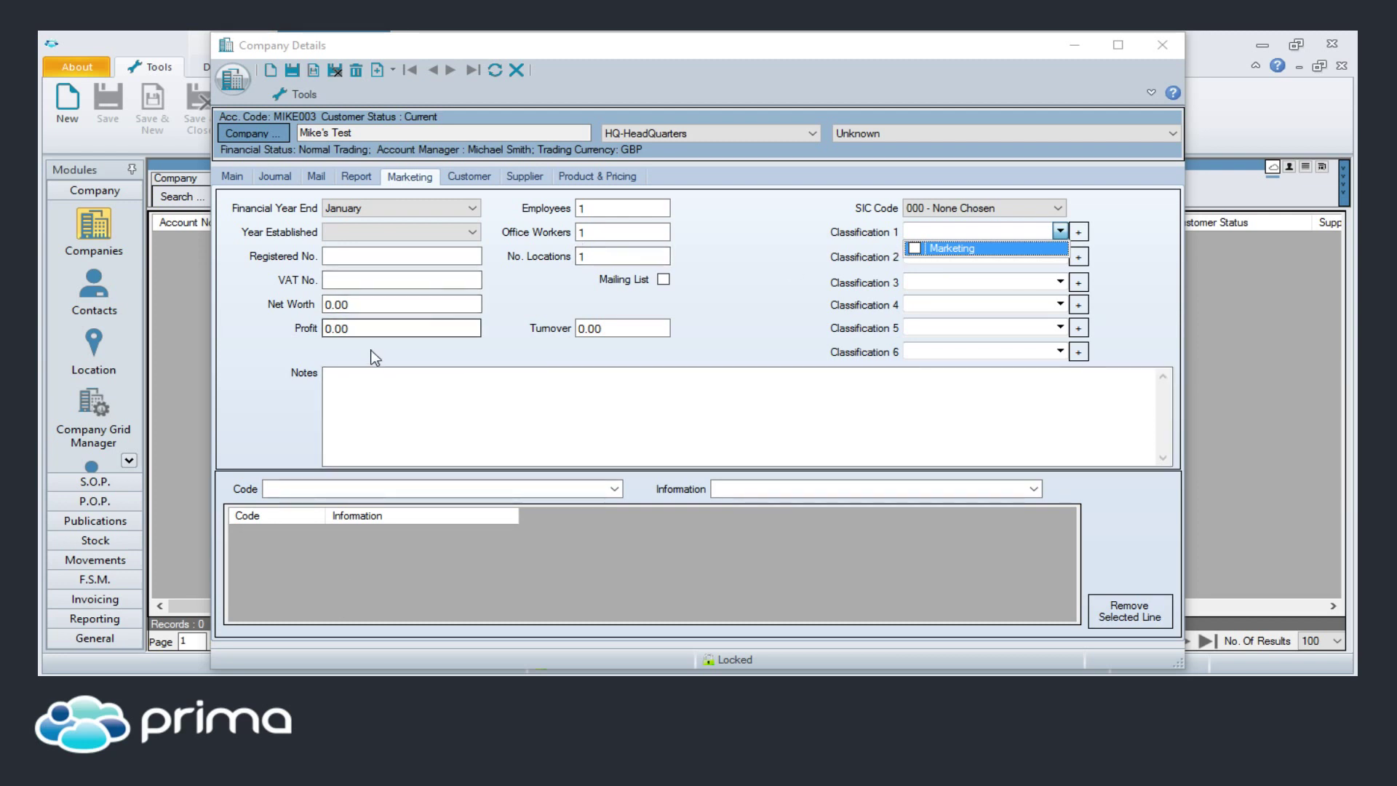
left_click(371, 372)
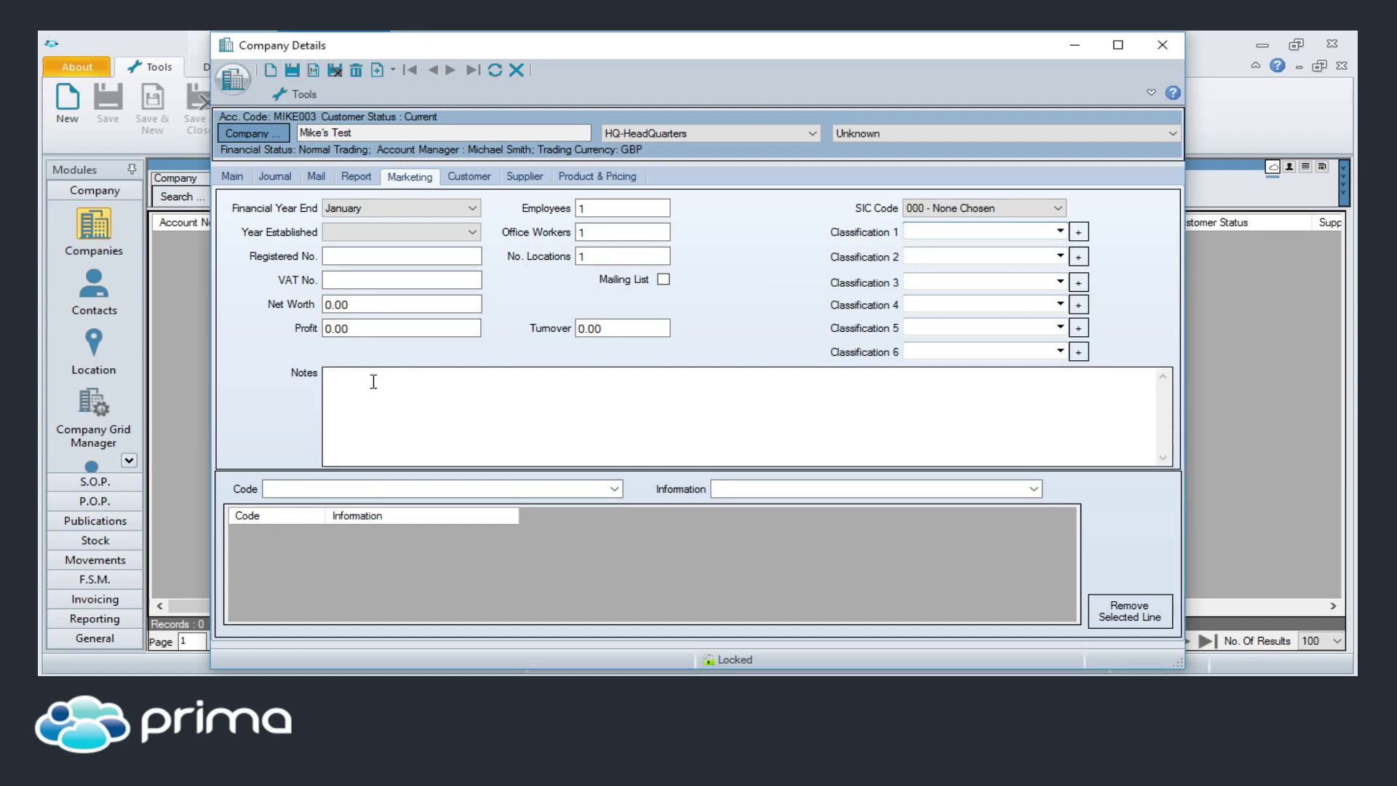
left_click(372, 381)
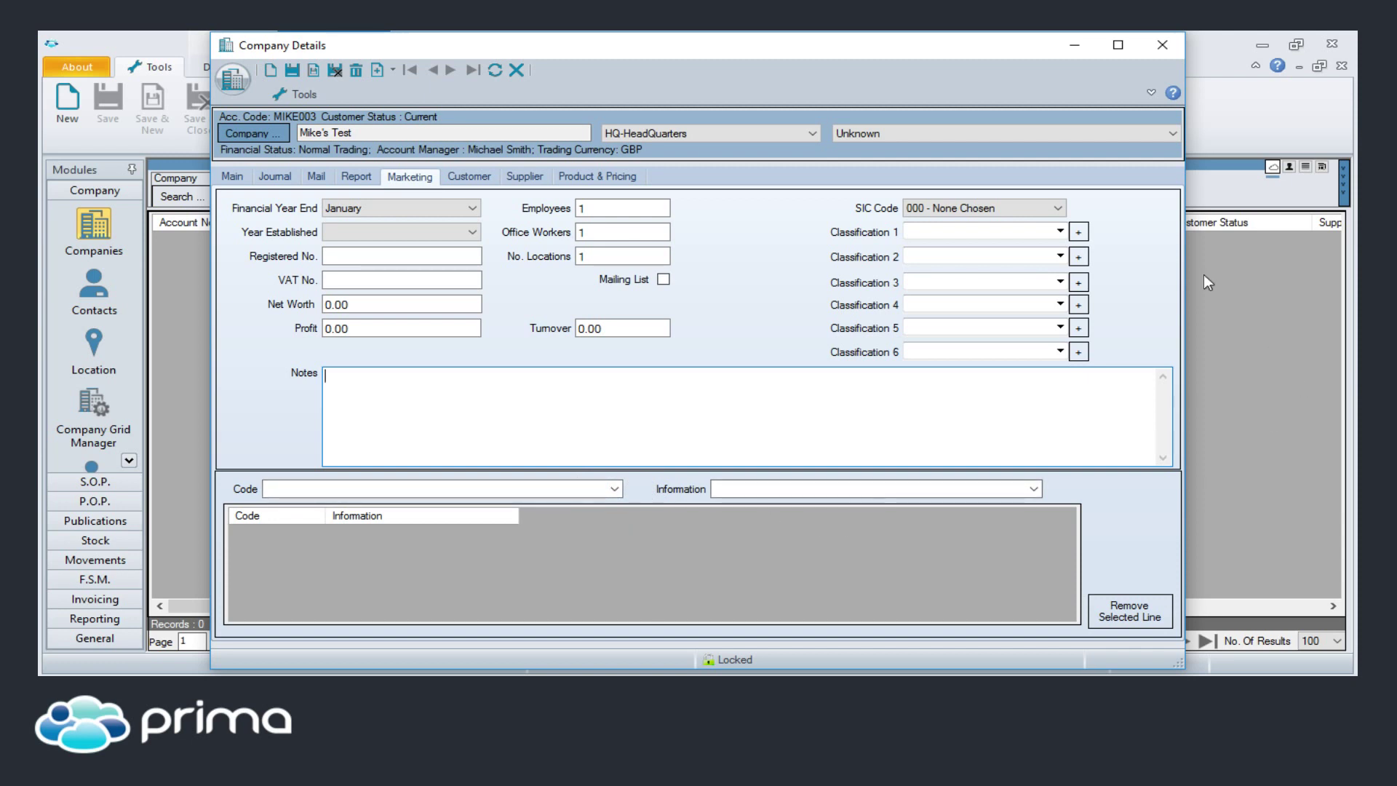
- Set the company's customer invoice profile to Merged Invoices, then go to its supplier details
left_click(469, 177)
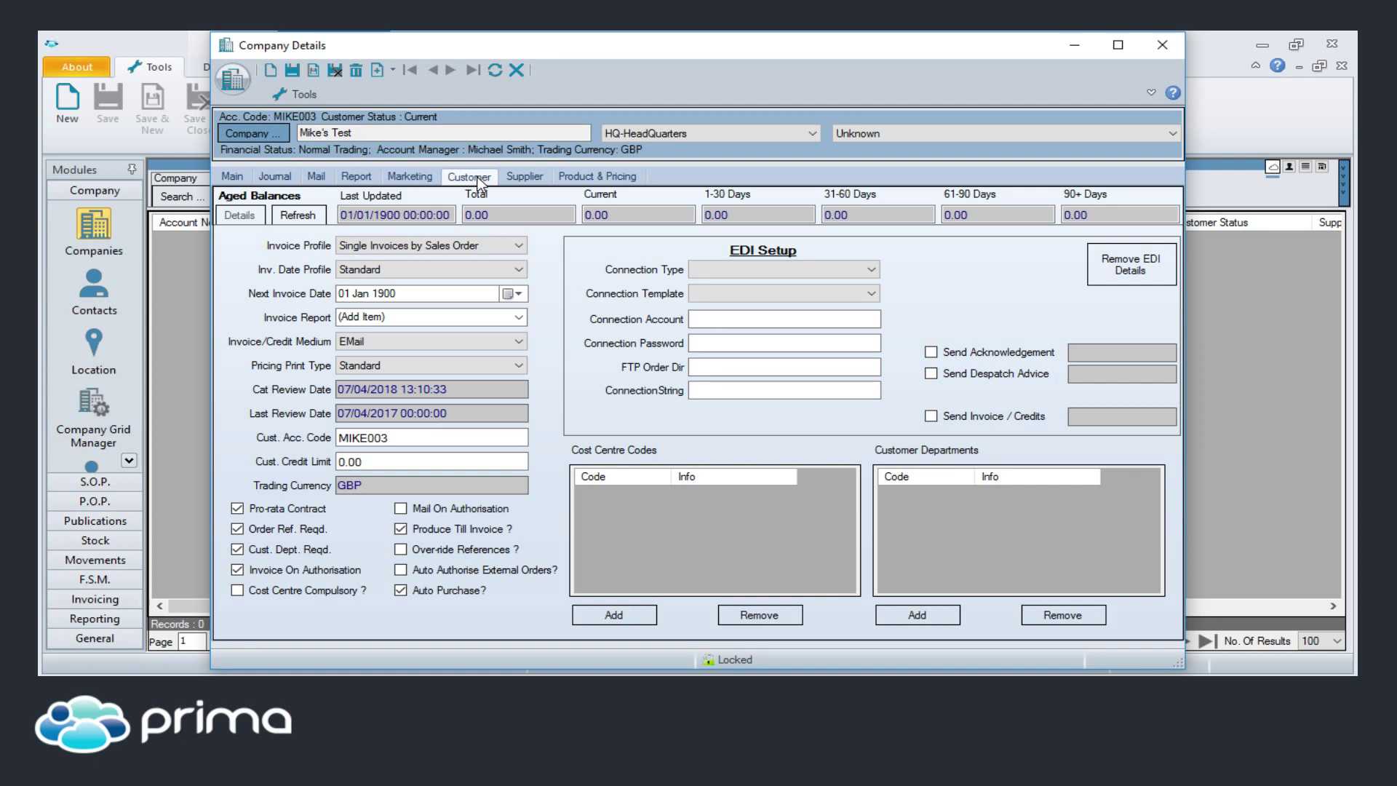
left_click(497, 246)
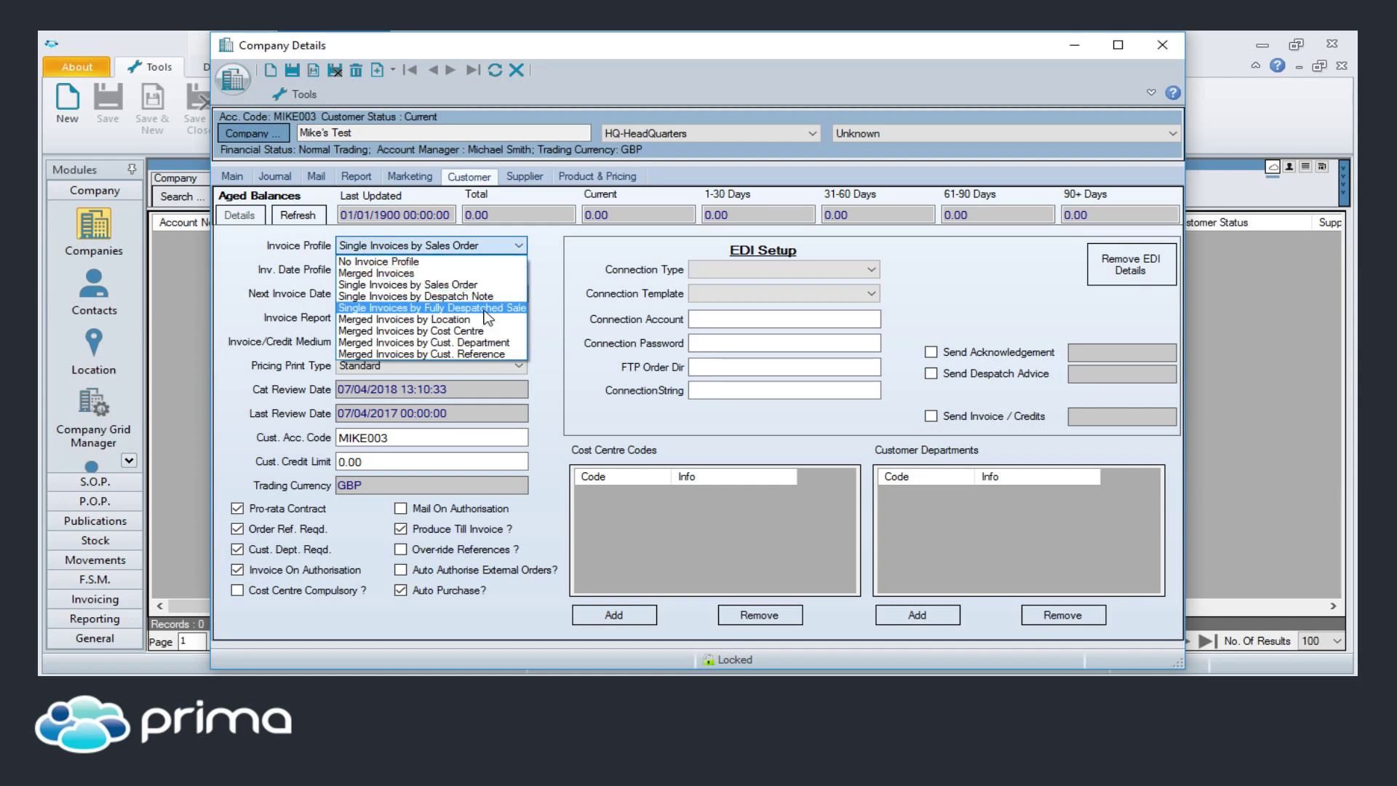
left_click(470, 274)
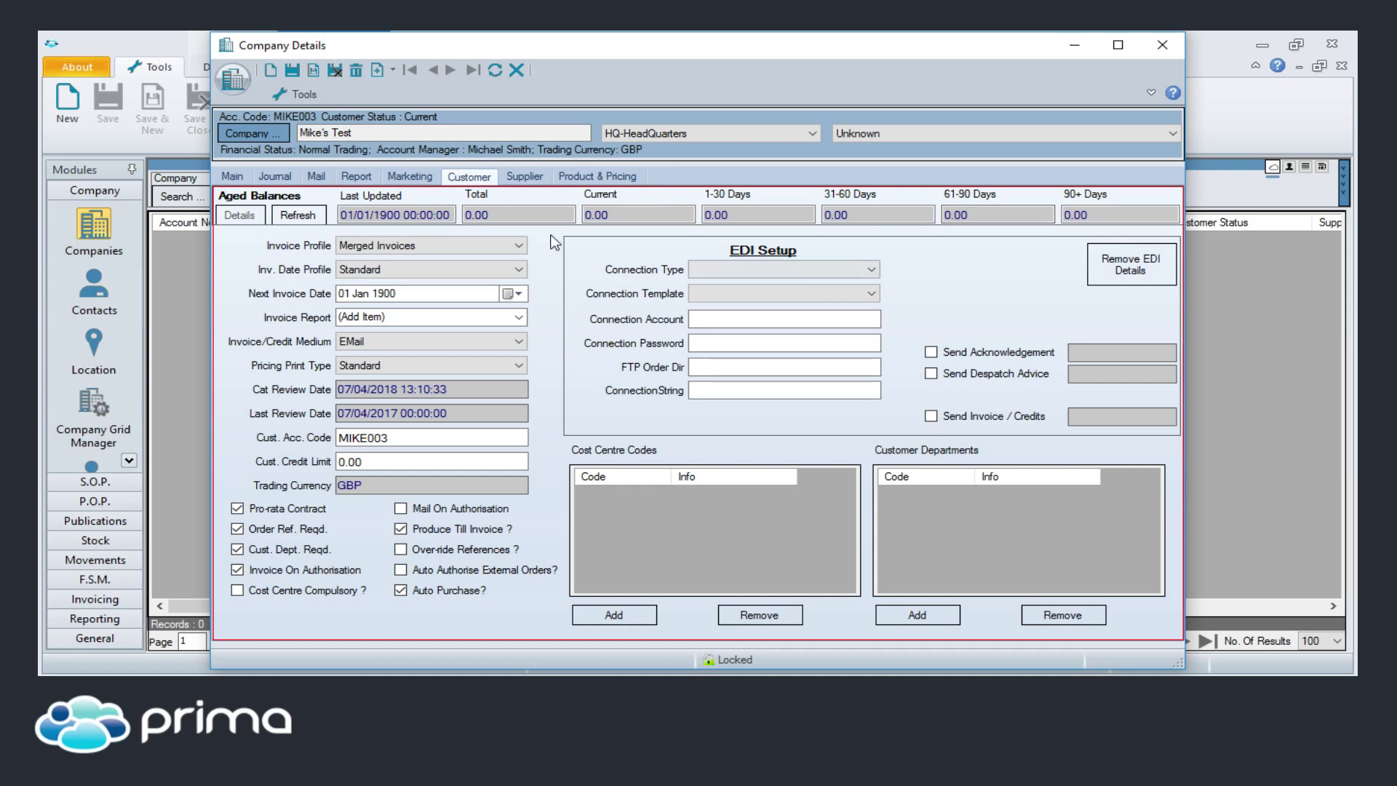
left_click(518, 179)
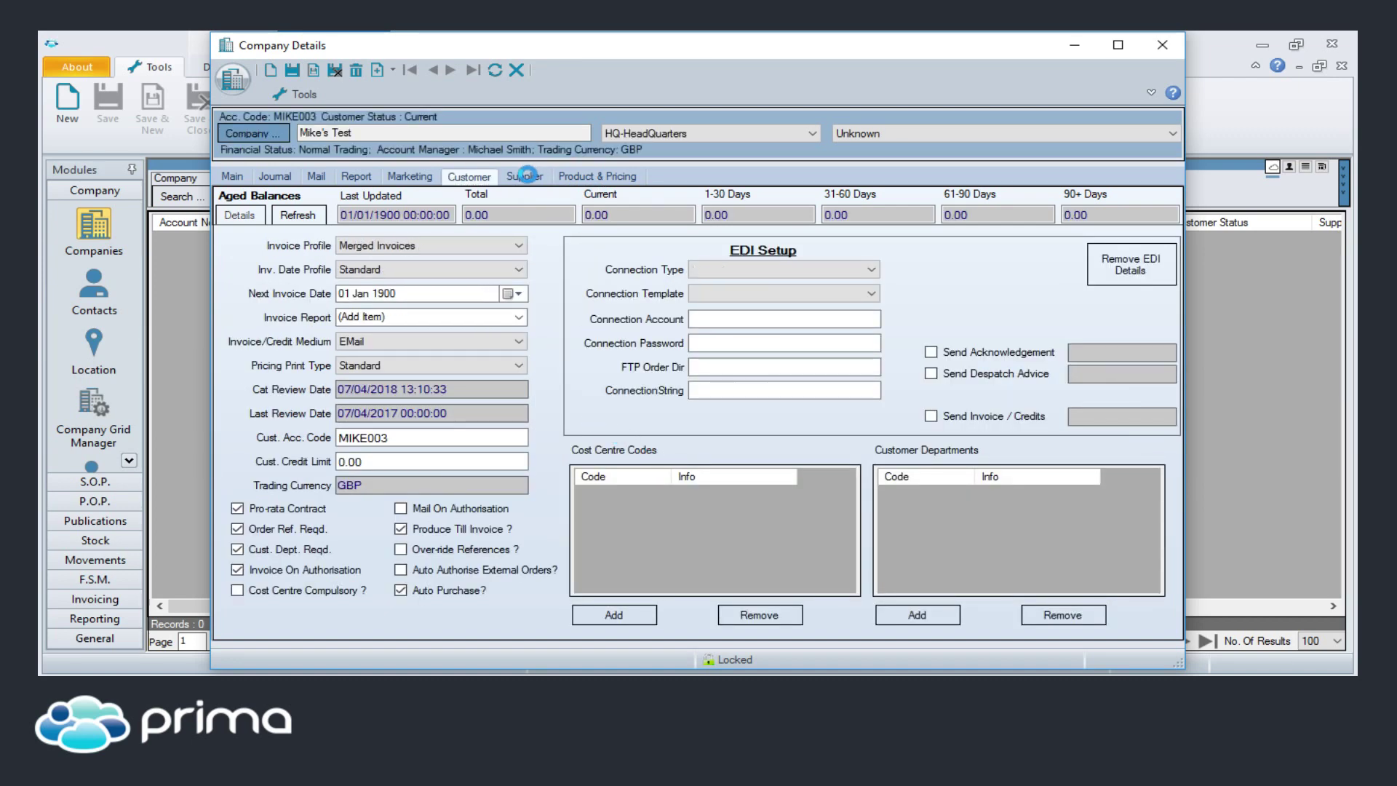
- View the company's supplier details, set the EDI connection type to VOW EDI and leave the supplier code for buyer blank
left_click(525, 176)
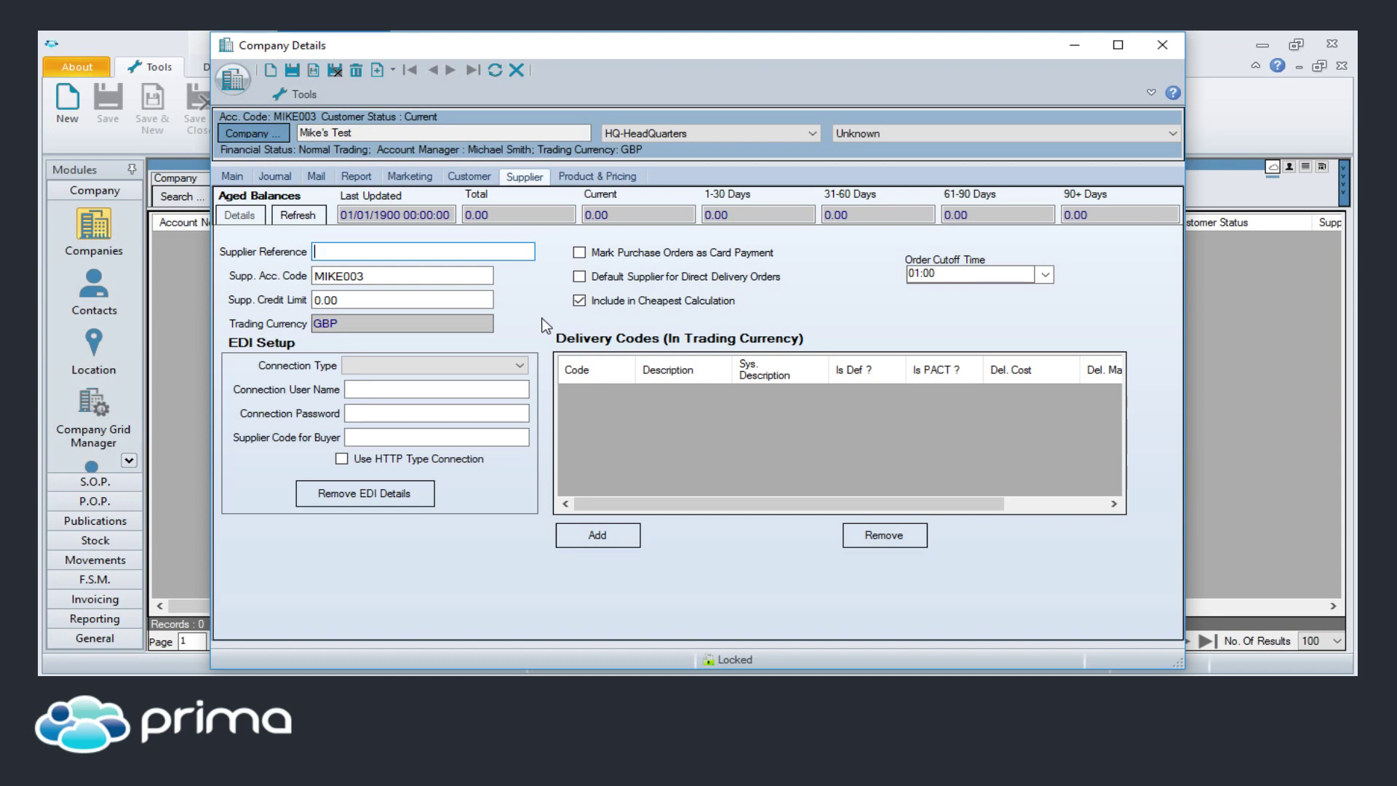
left_click(489, 364)
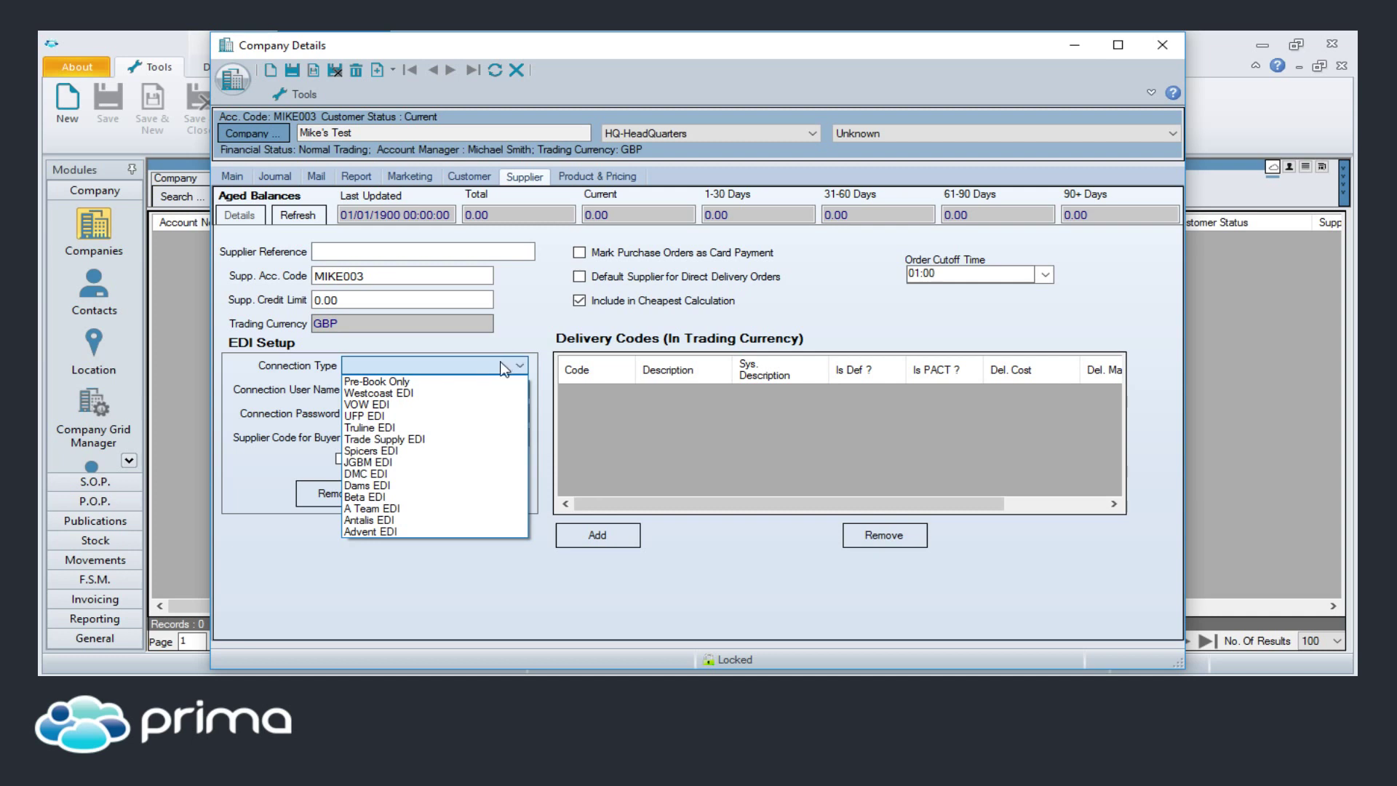
left_click(437, 404)
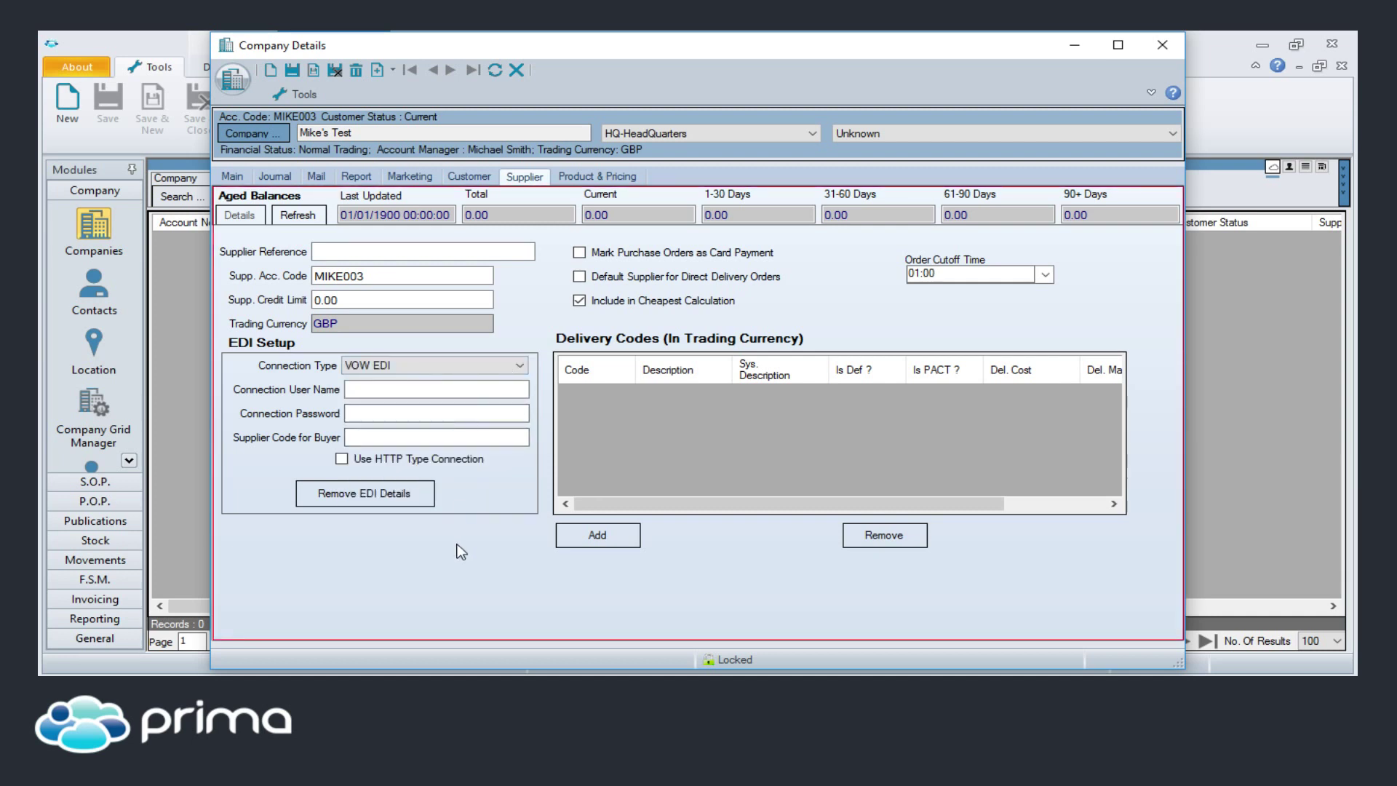
left_click(432, 389)
left_click(400, 438)
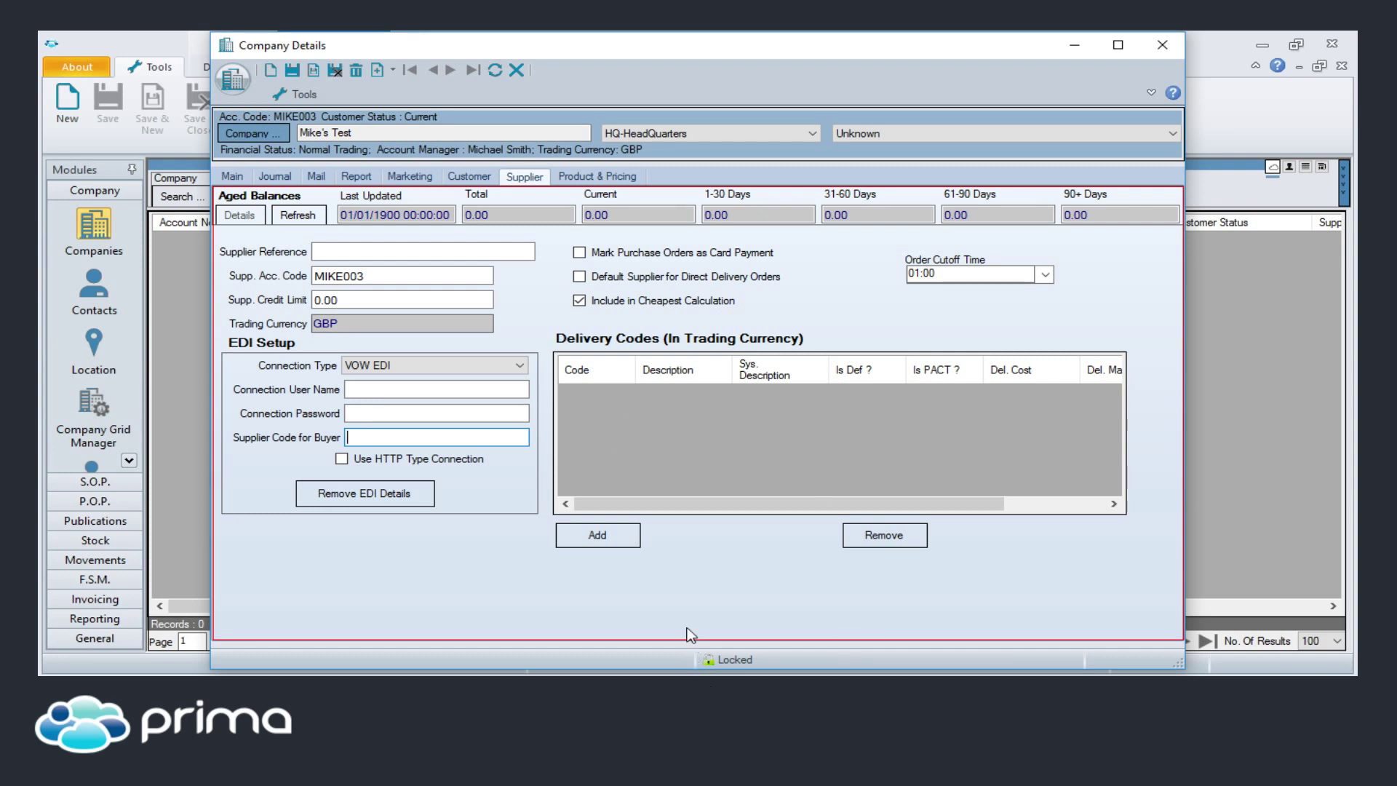
- Preview the blank supplier delivery code form, close it without adding a code, and go to the company's product and pricing details
left_click(611, 538)
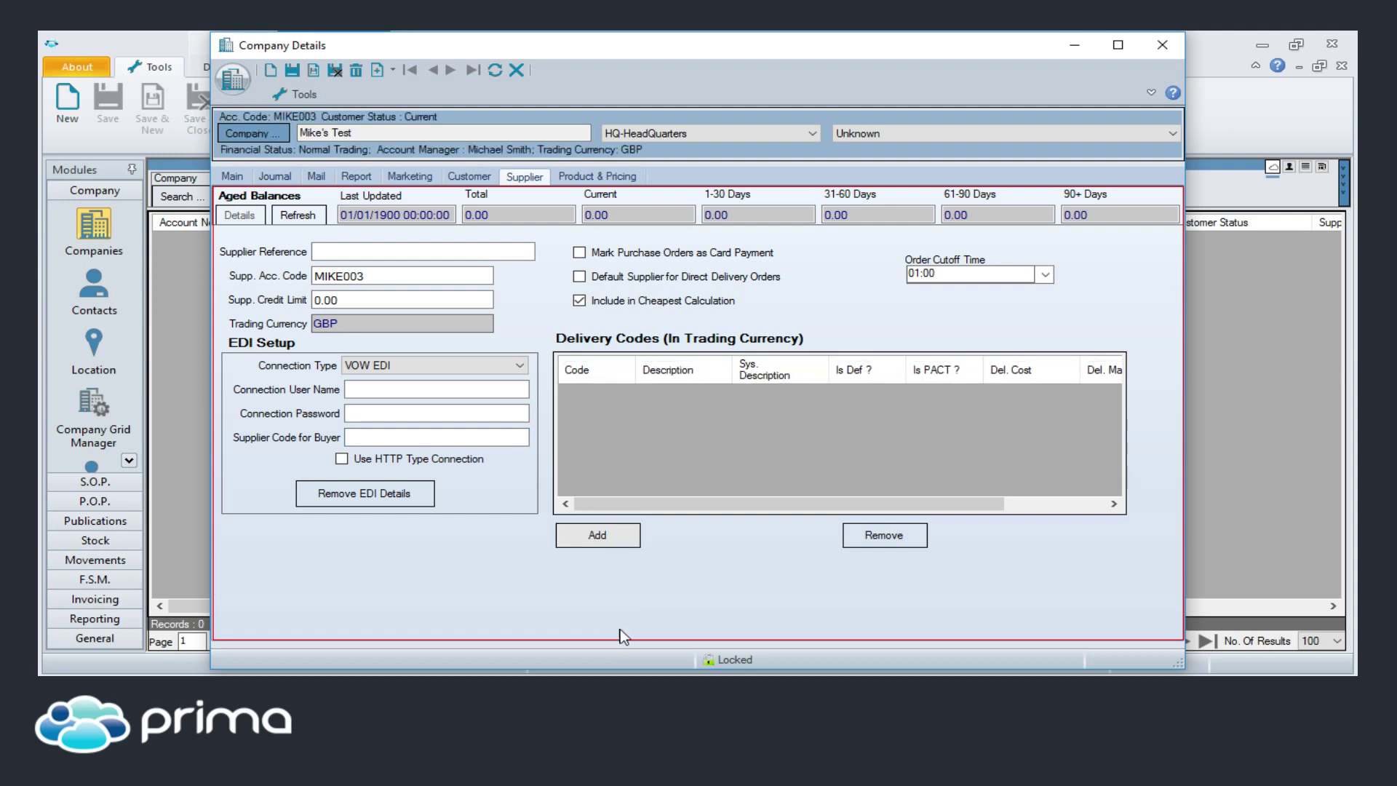
left_click(622, 537)
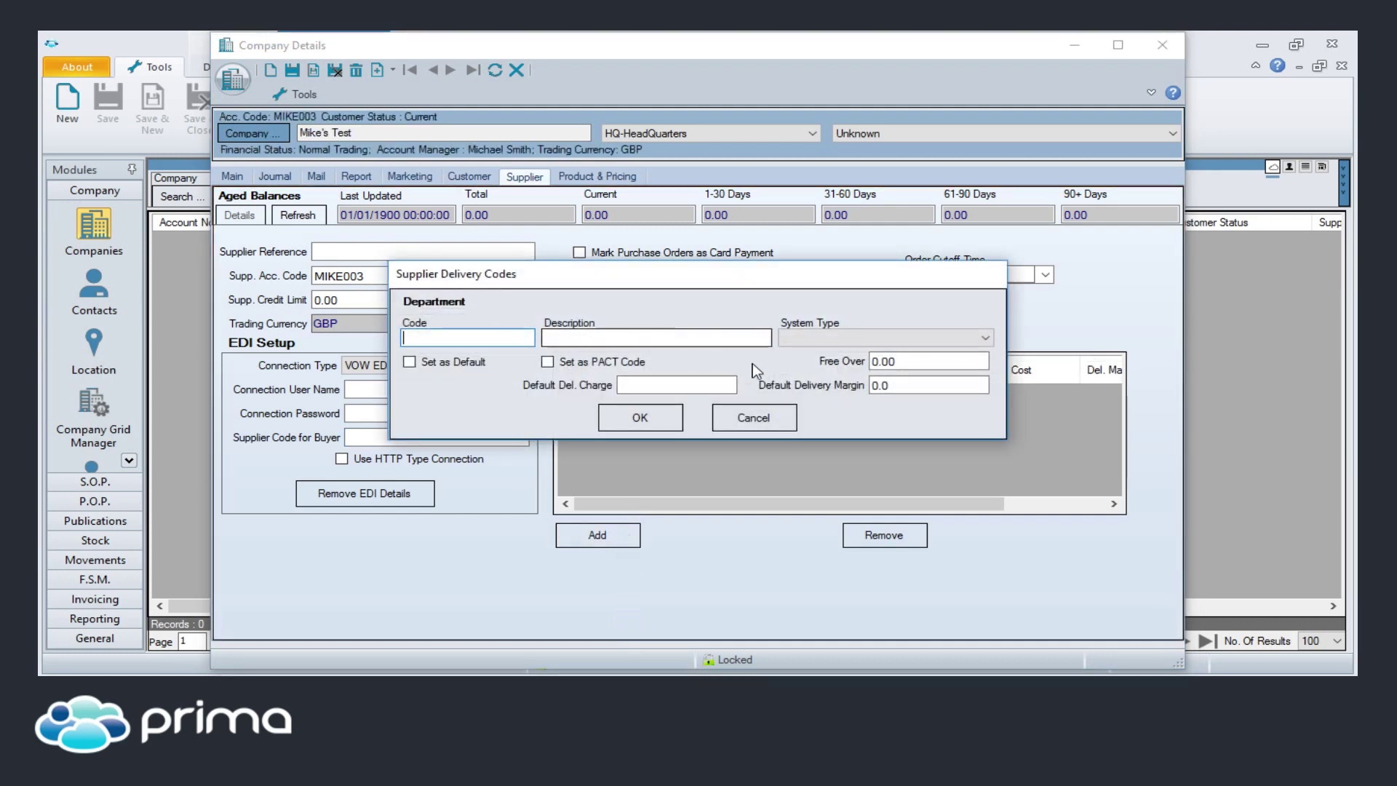
left_click(749, 420)
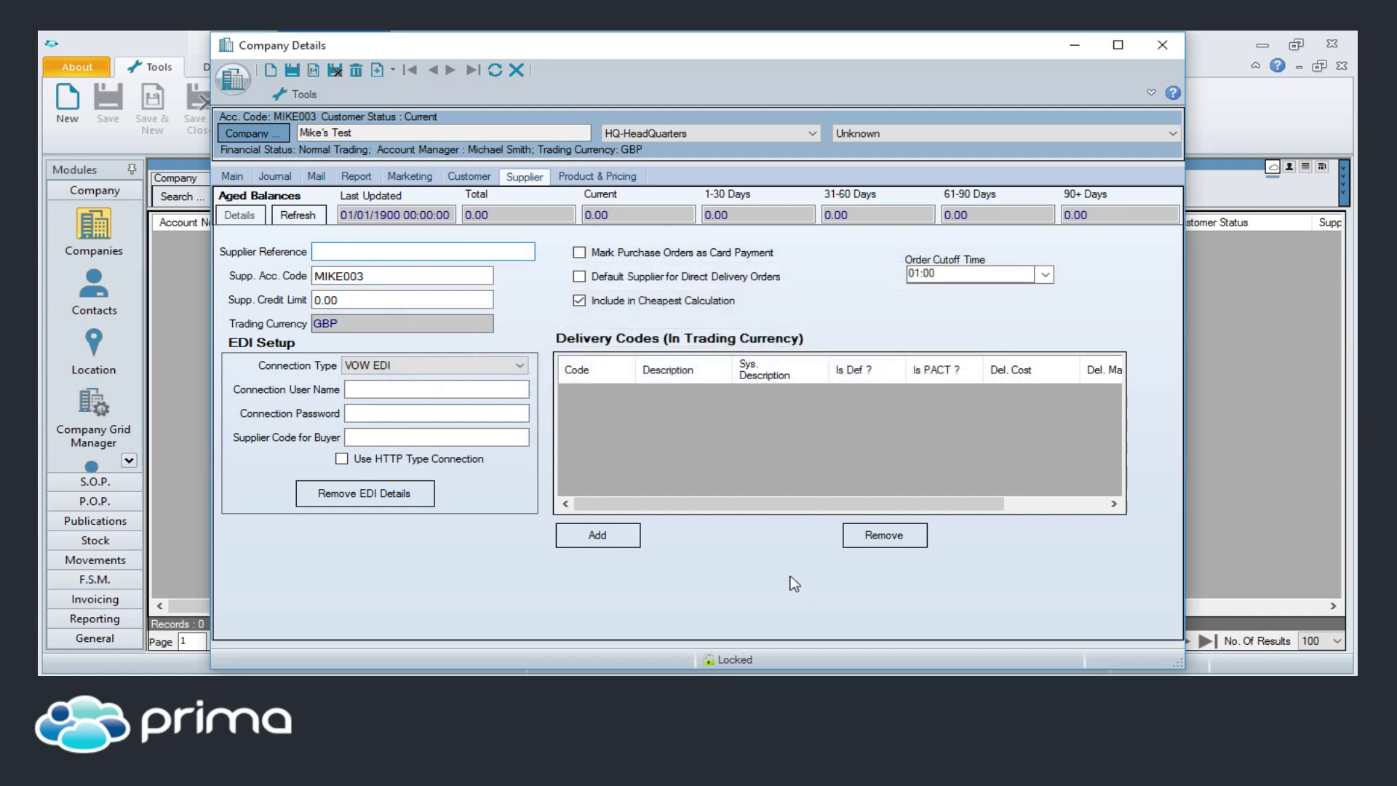
left_click(598, 177)
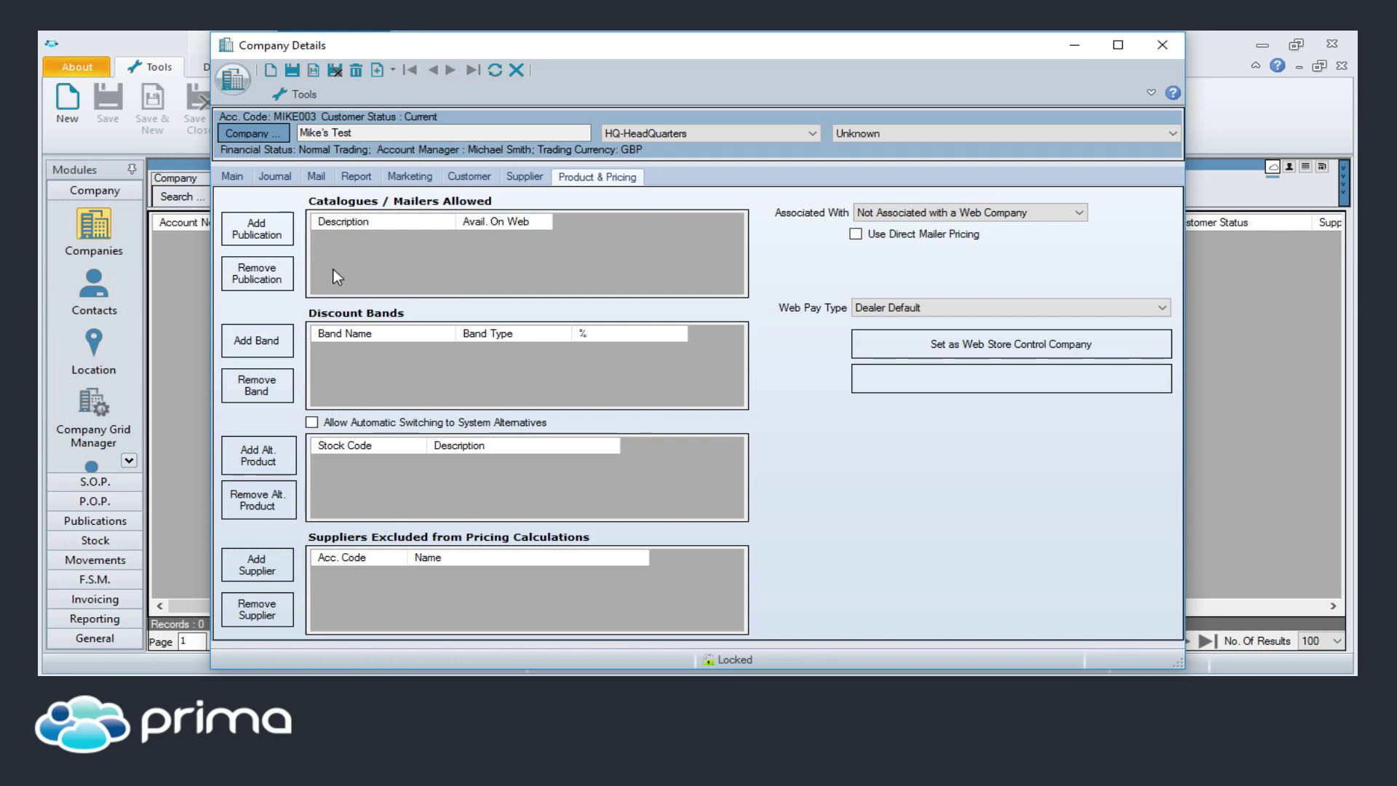
- Add the 2 Work Mailer publication to the company's allowed catalogues and mailers
left_click(251, 233)
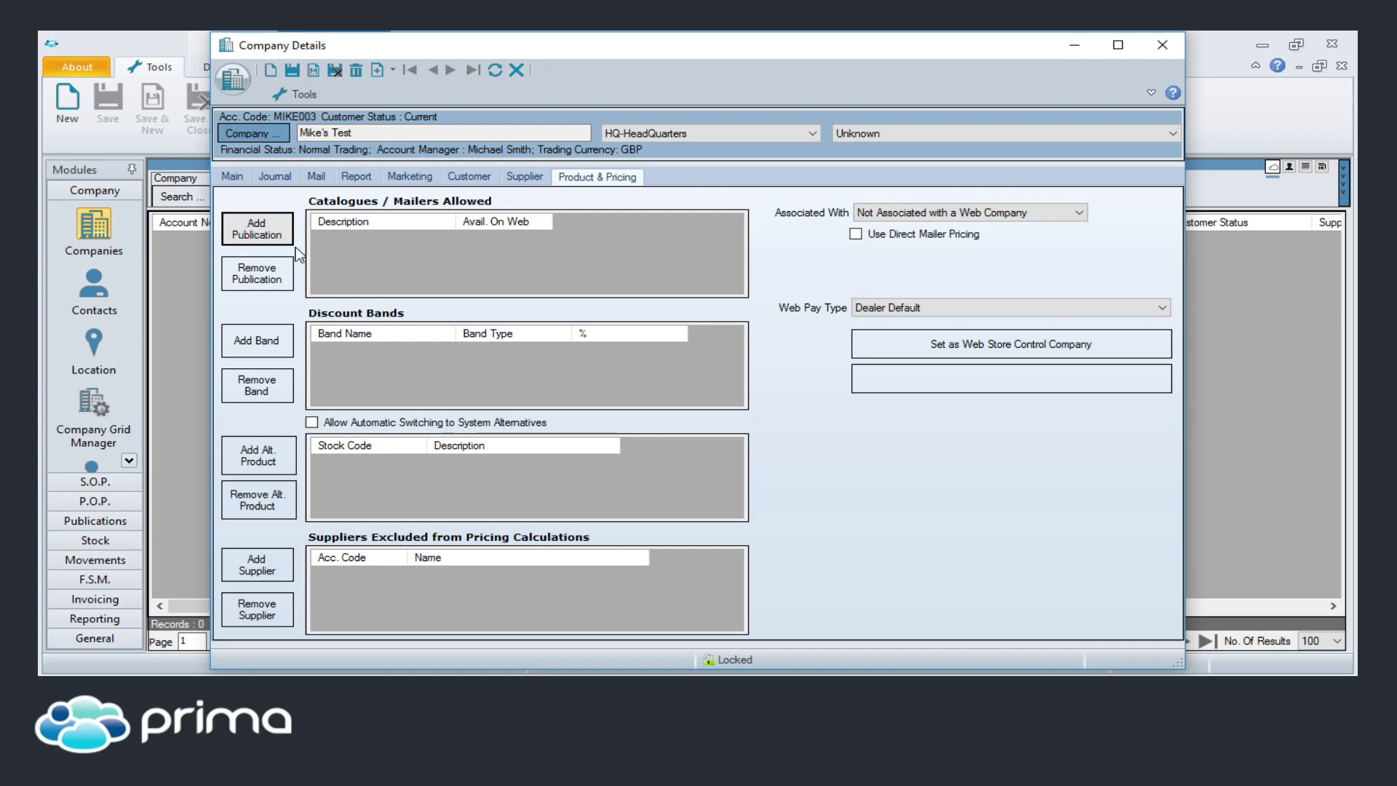
left_click(888, 339)
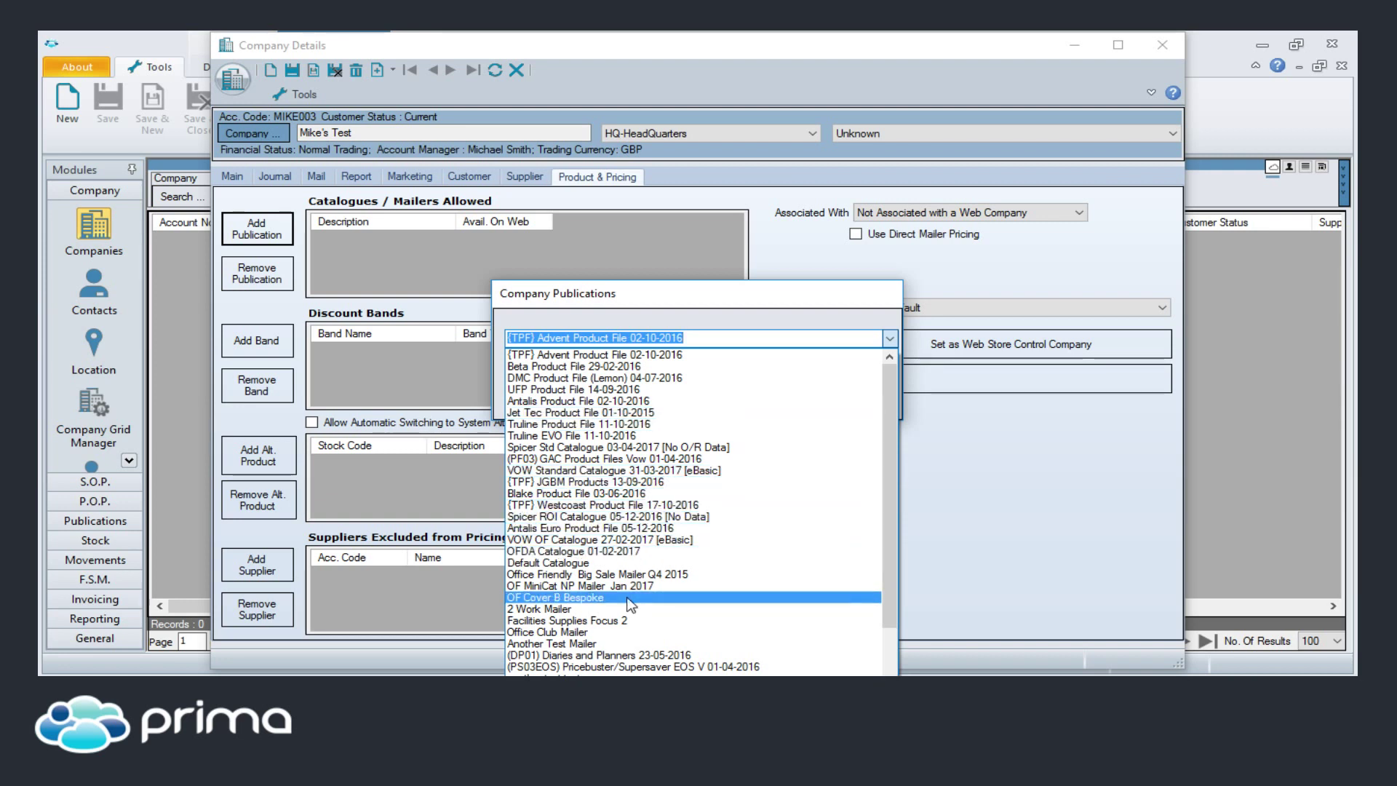
left_click(595, 609)
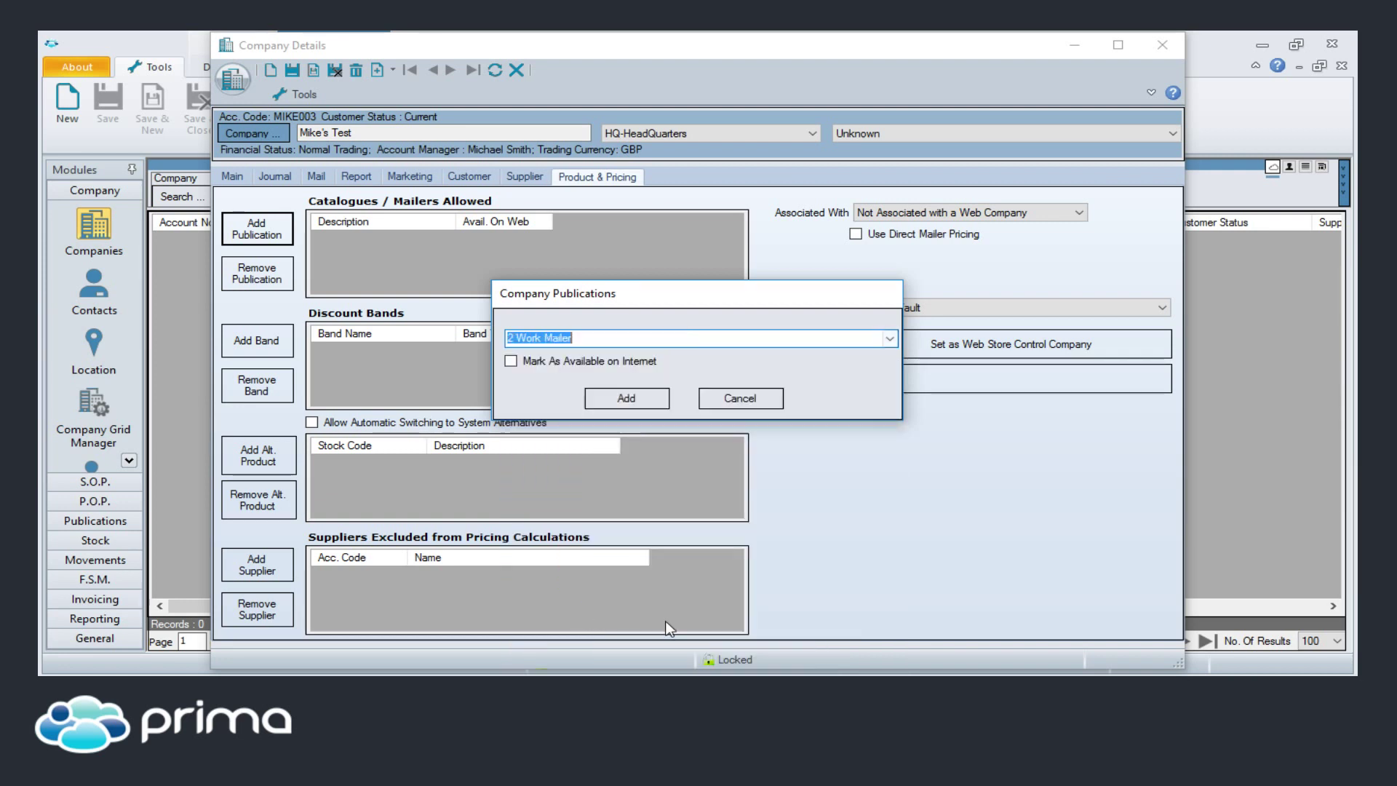
left_click(633, 399)
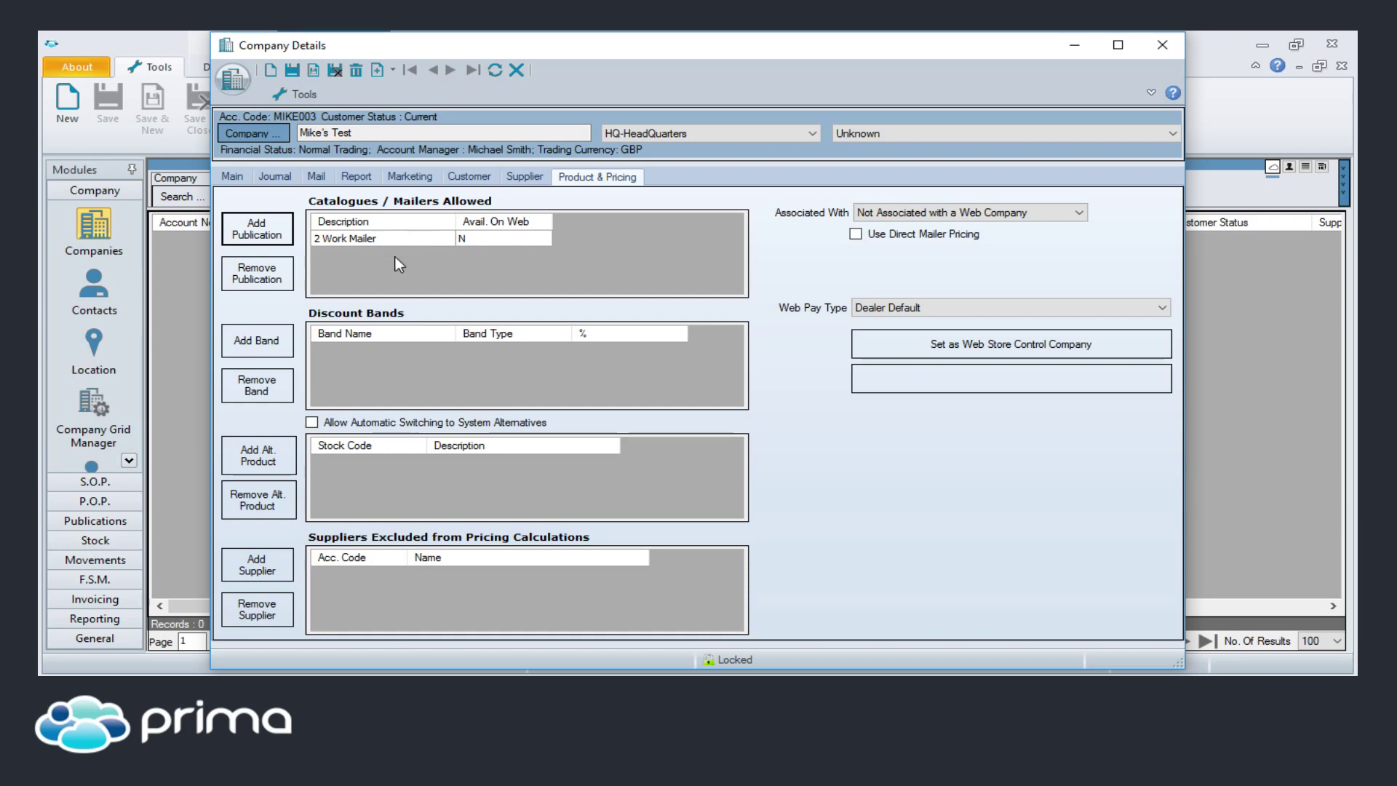
- Associate the company with web company WSCONTROL and add the EOS Compatibles discount band with an extra discount of 15
left_click(987, 214)
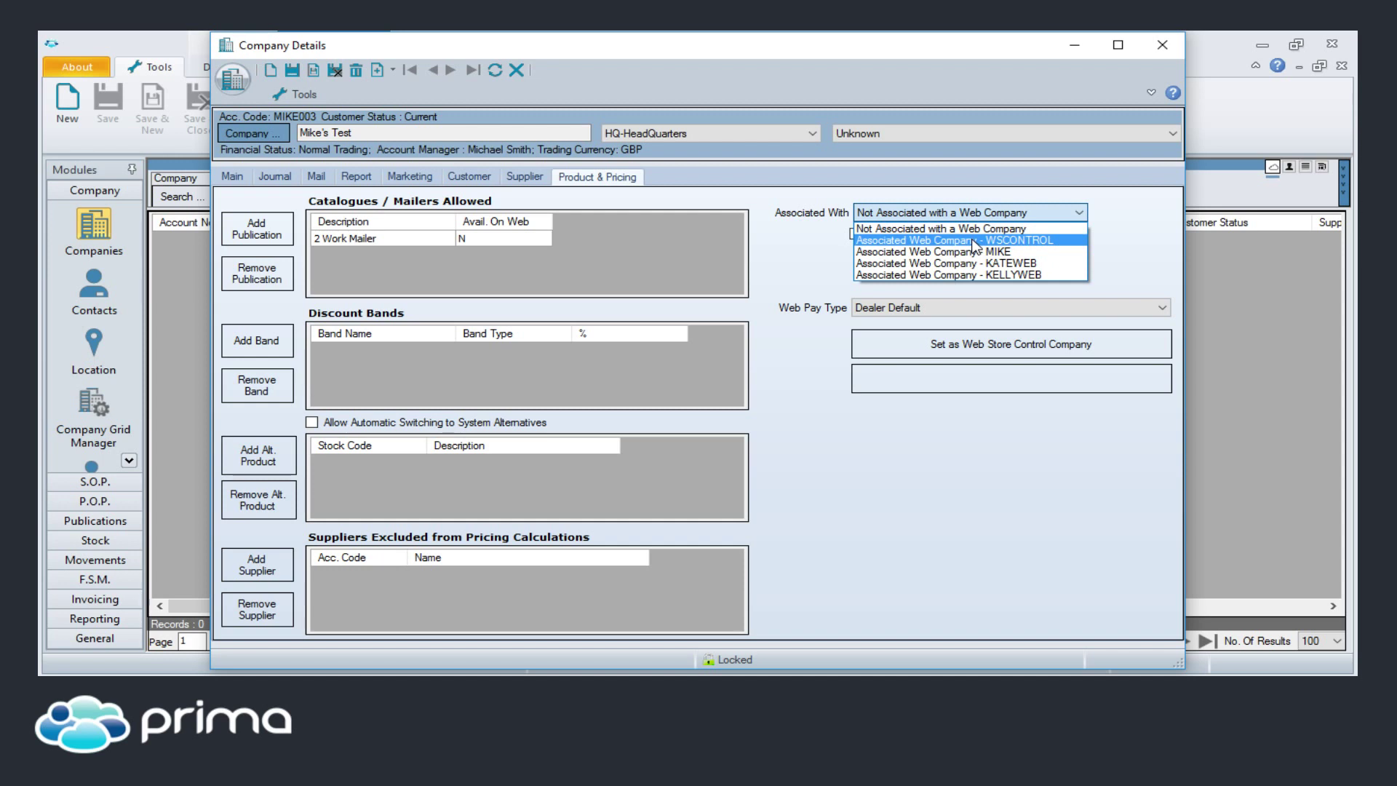
left_click(983, 239)
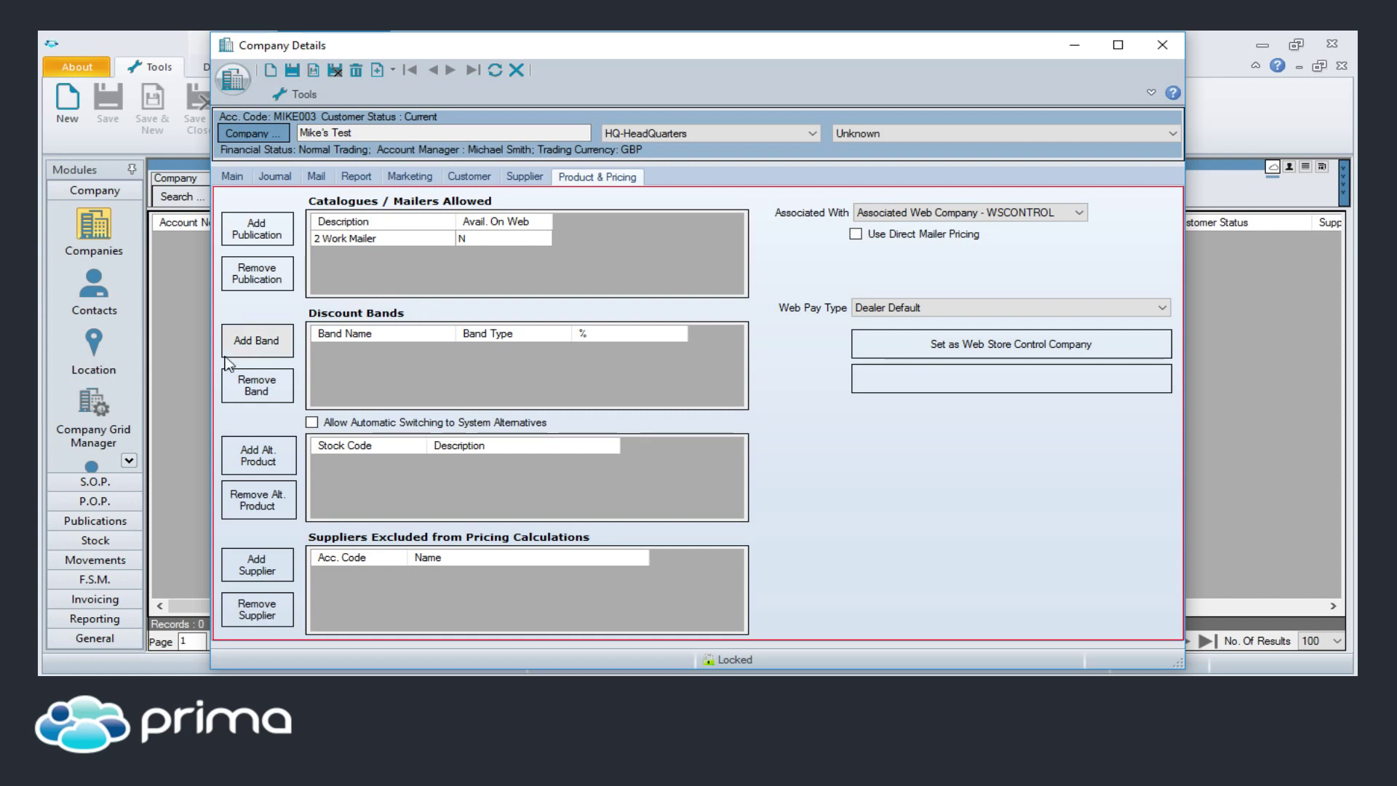
left_click(242, 344)
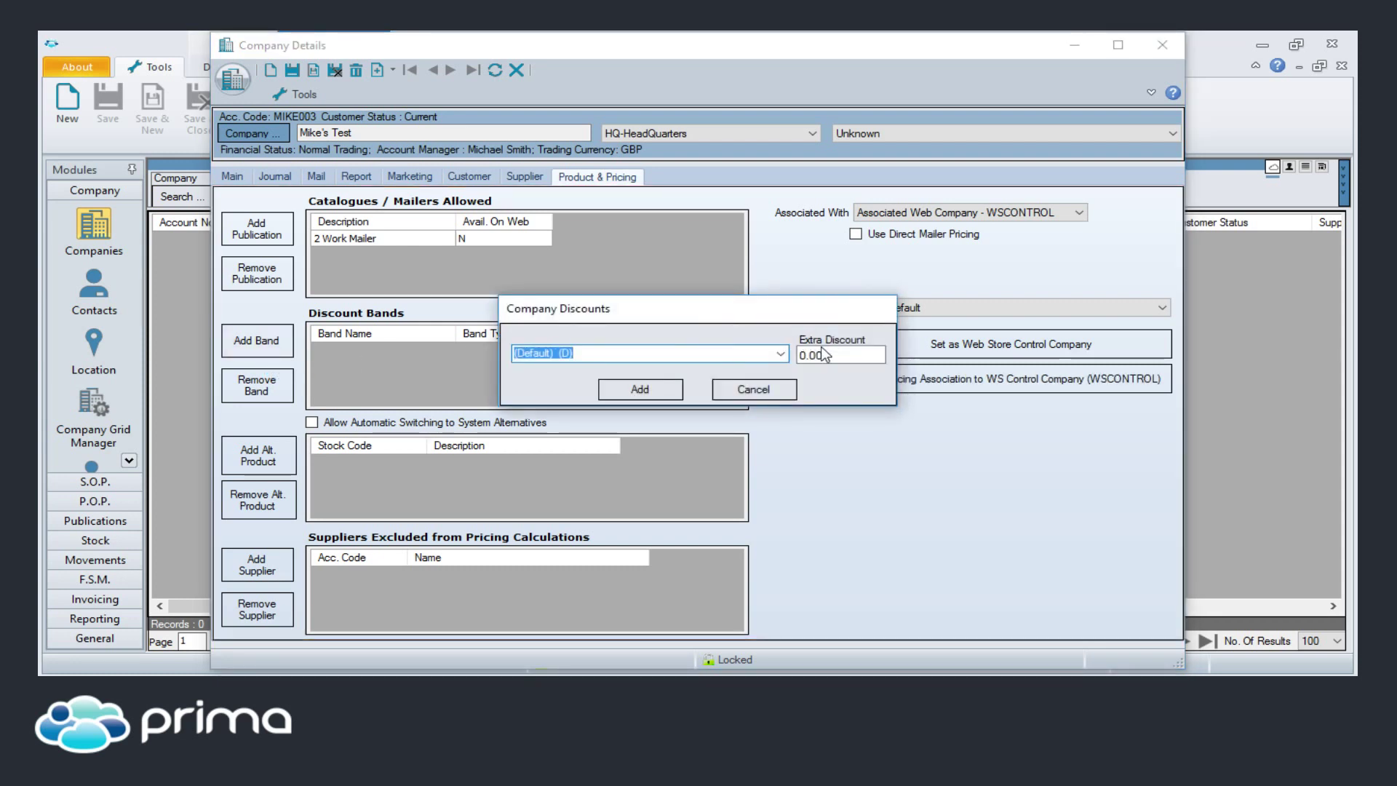
left_click(780, 355)
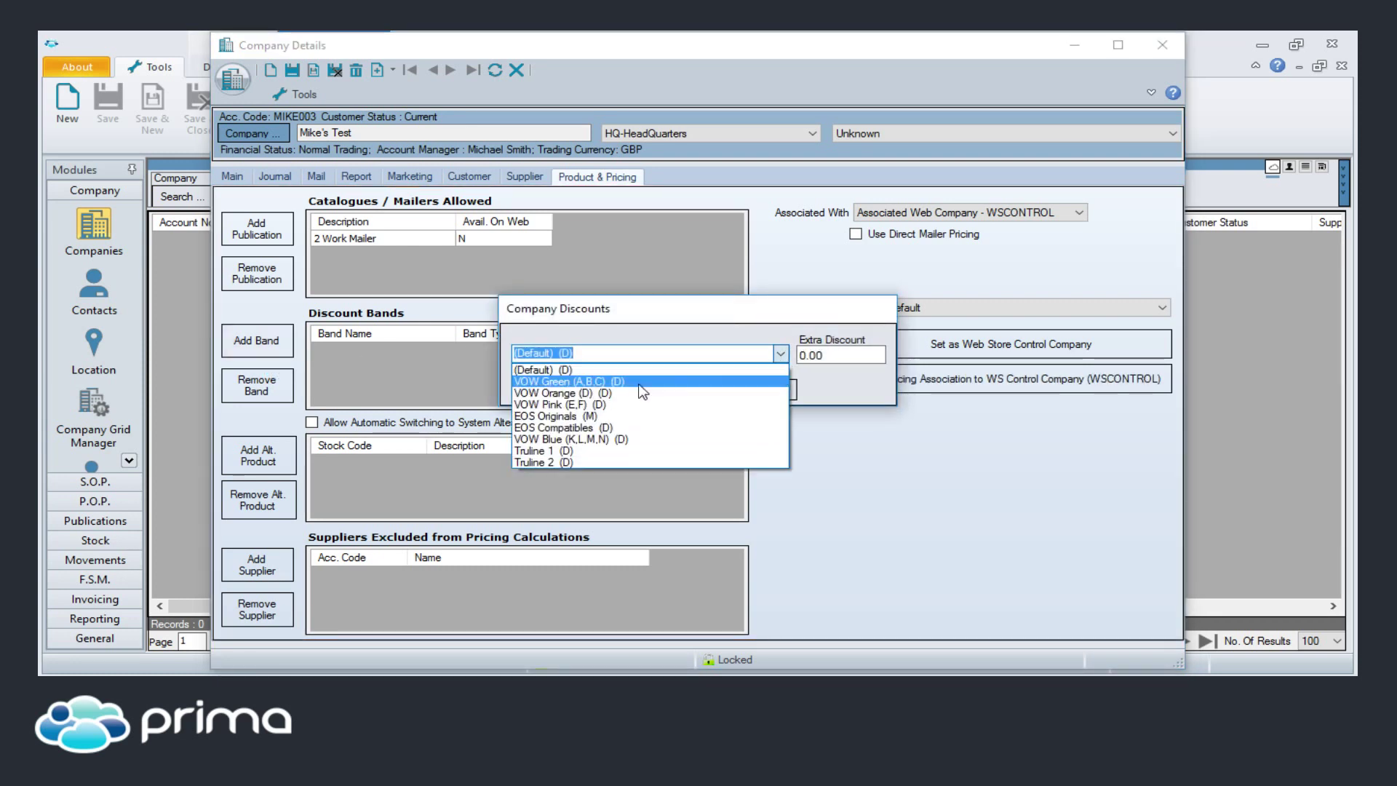
left_click(593, 428)
left_click(800, 355)
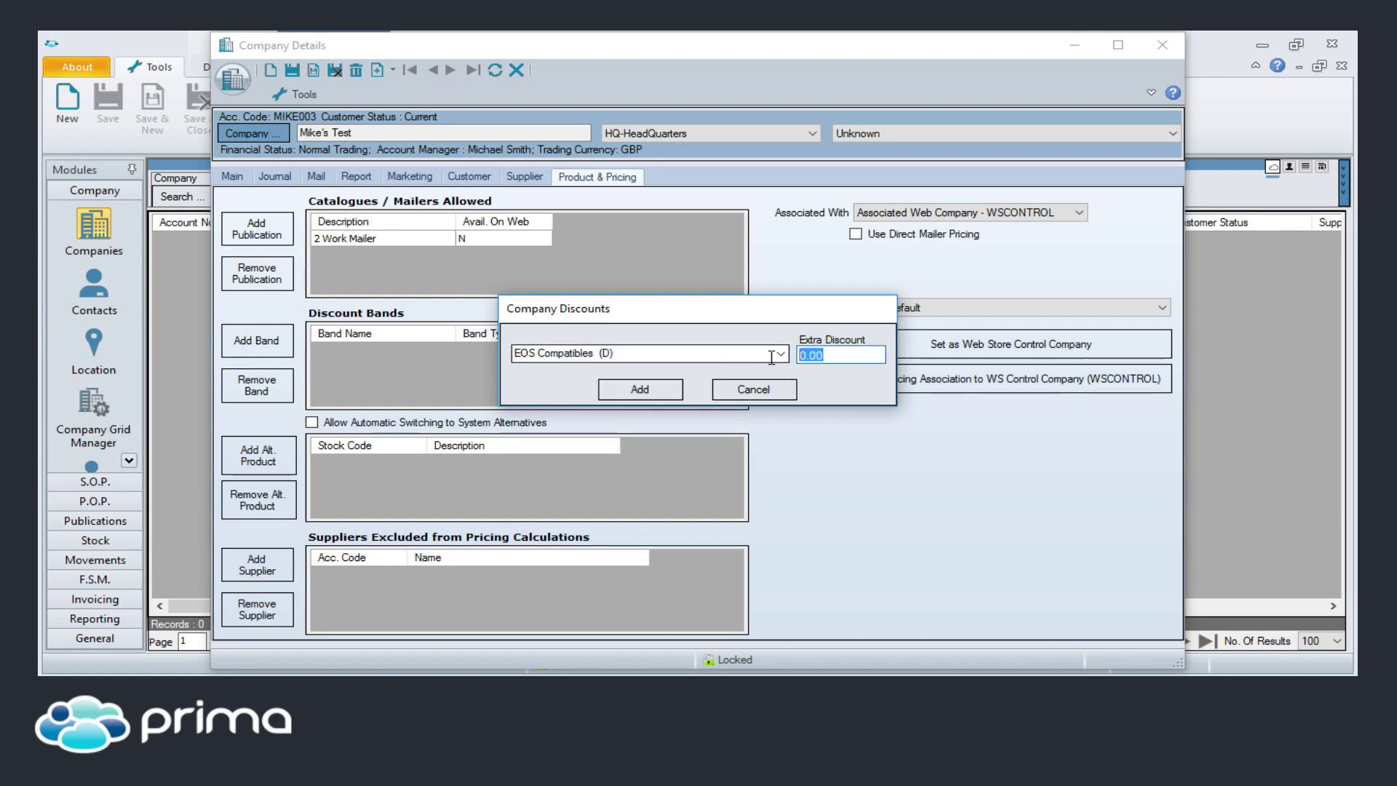
key("Right")
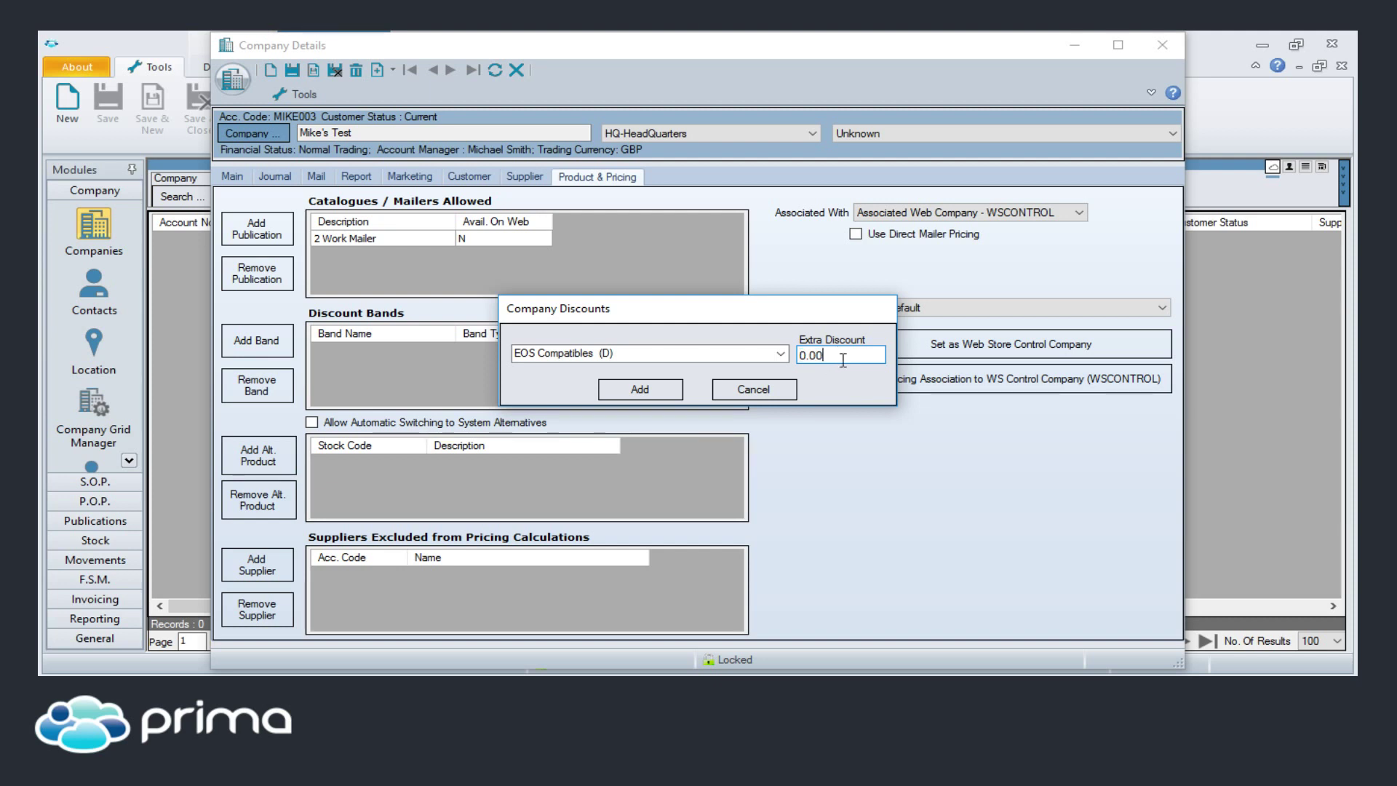
left_click(810, 354)
key("BackSpace")
key("BackSpace")
key("BackSpace")
key("BackSpace")
type("15")
left_click(640, 390)
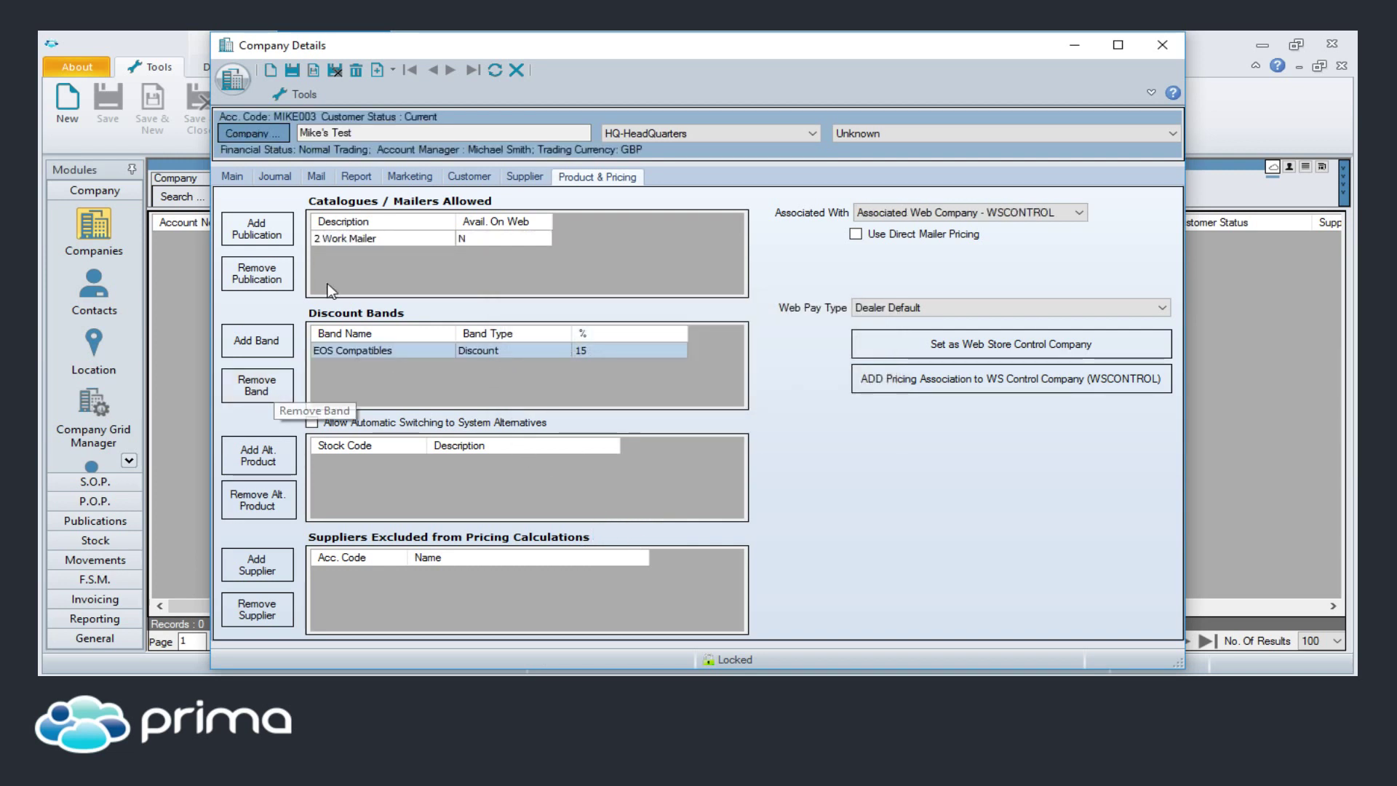
- Remove the 2 Work Mailer publication and preview the form for excluding suppliers from pricing, closing it without adding one
left_click(355, 240)
left_click(257, 274)
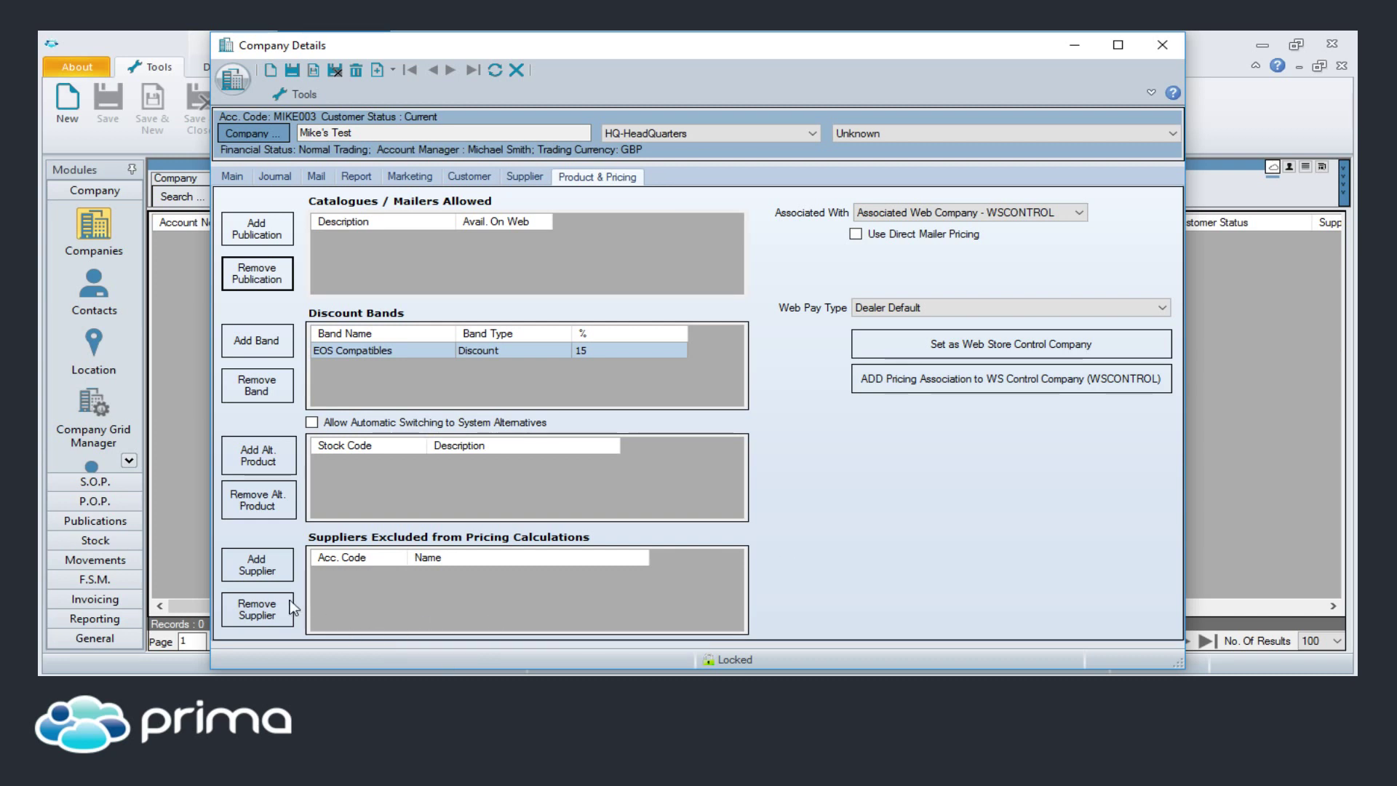
left_click(273, 576)
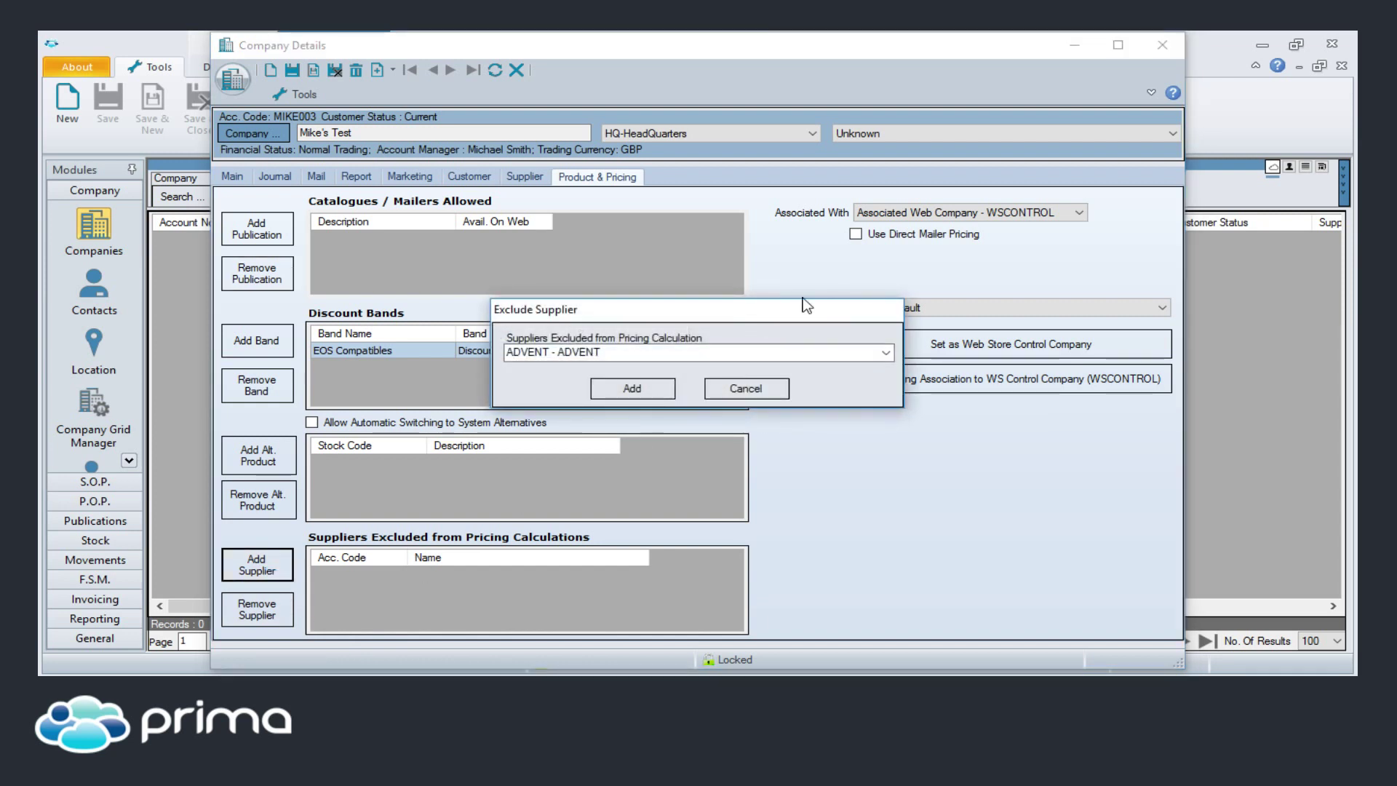
left_click(886, 353)
left_click(886, 353)
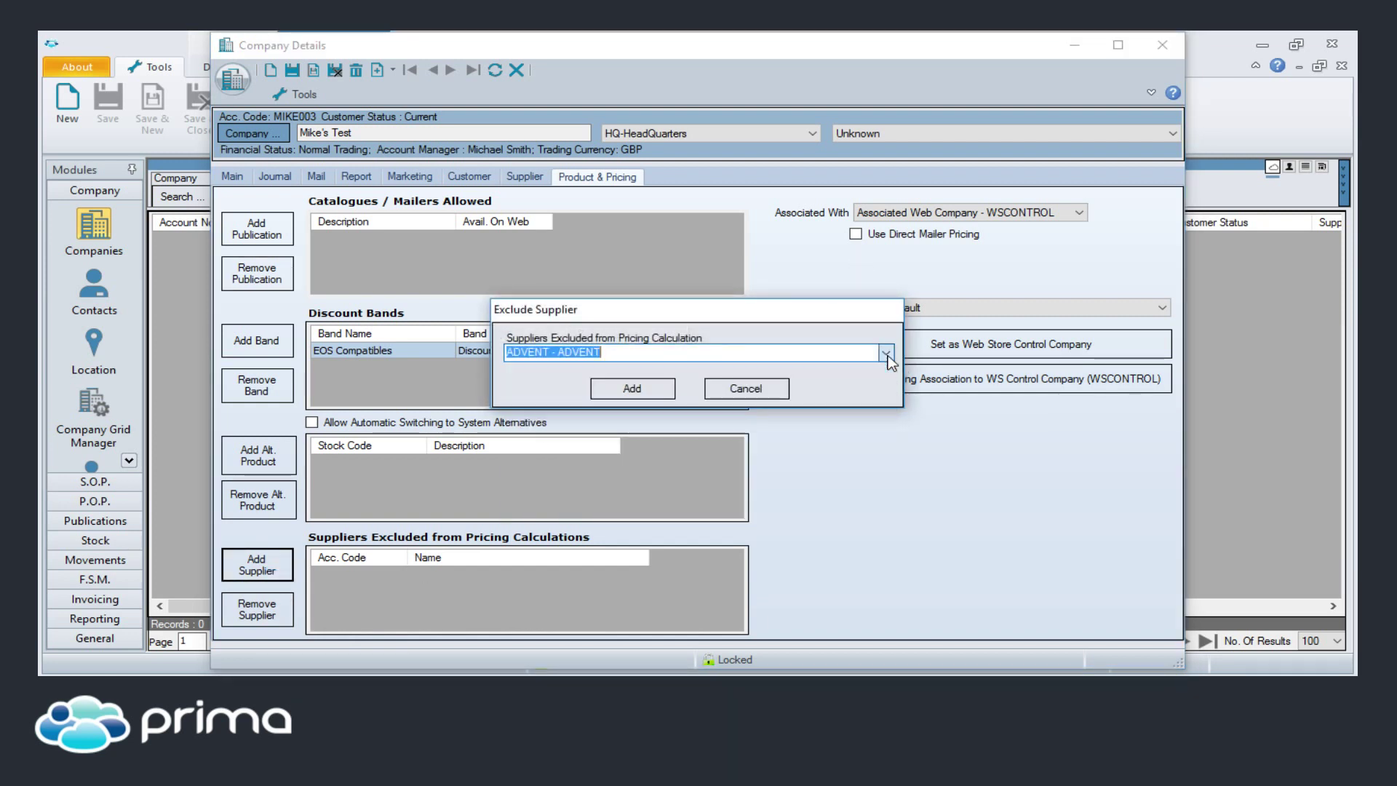
left_click(735, 389)
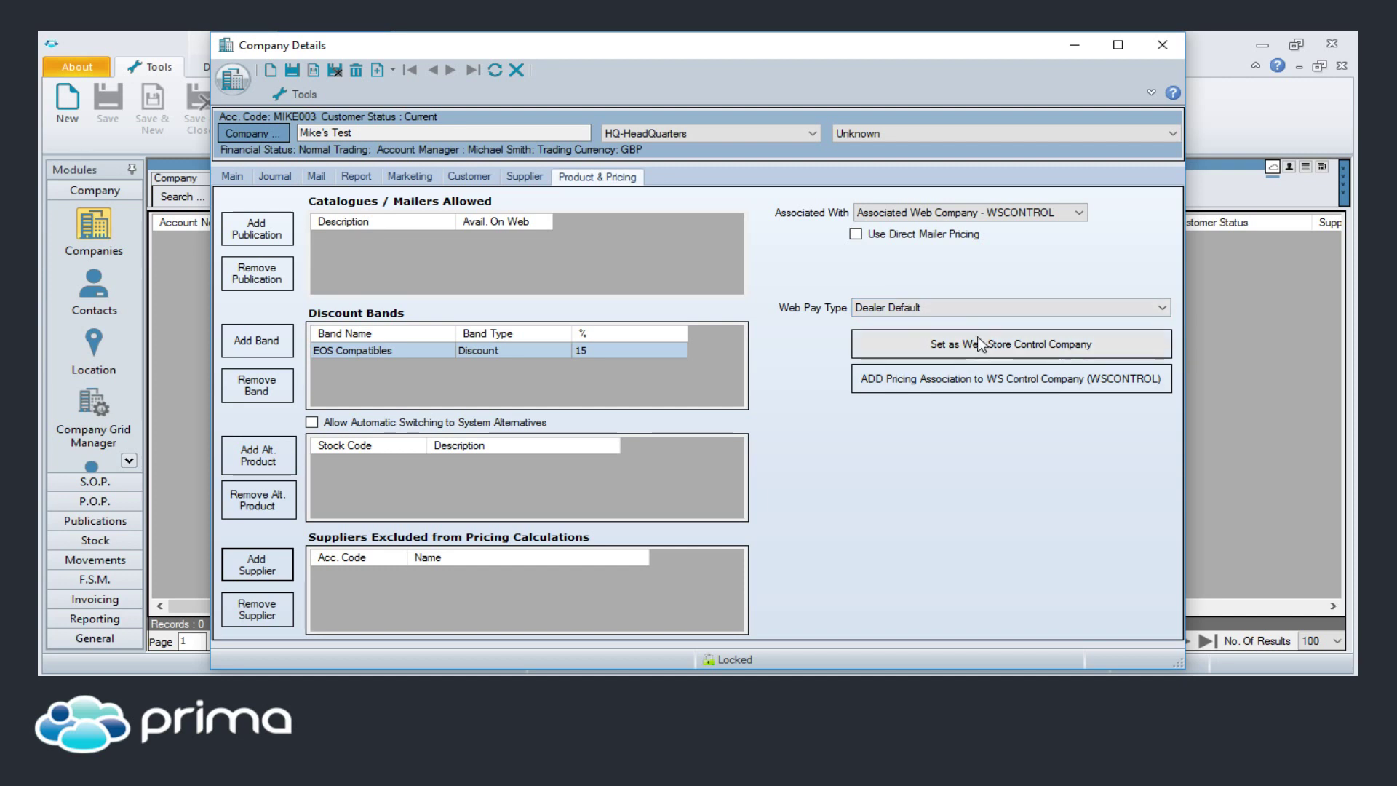
- Review the available Web Pay Type options without changing the selection, and close the company's details
left_click(1014, 311)
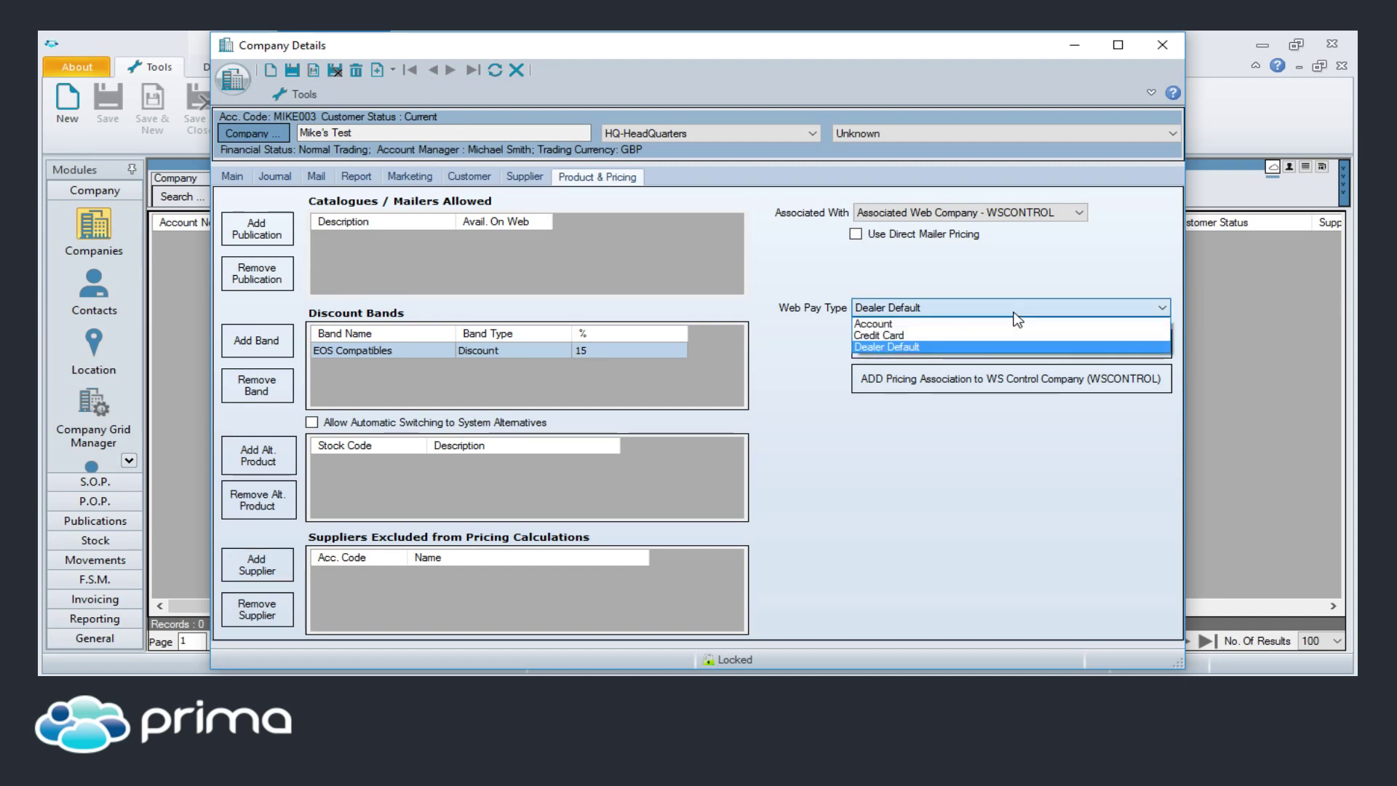
left_click(1013, 311)
left_click(1012, 311)
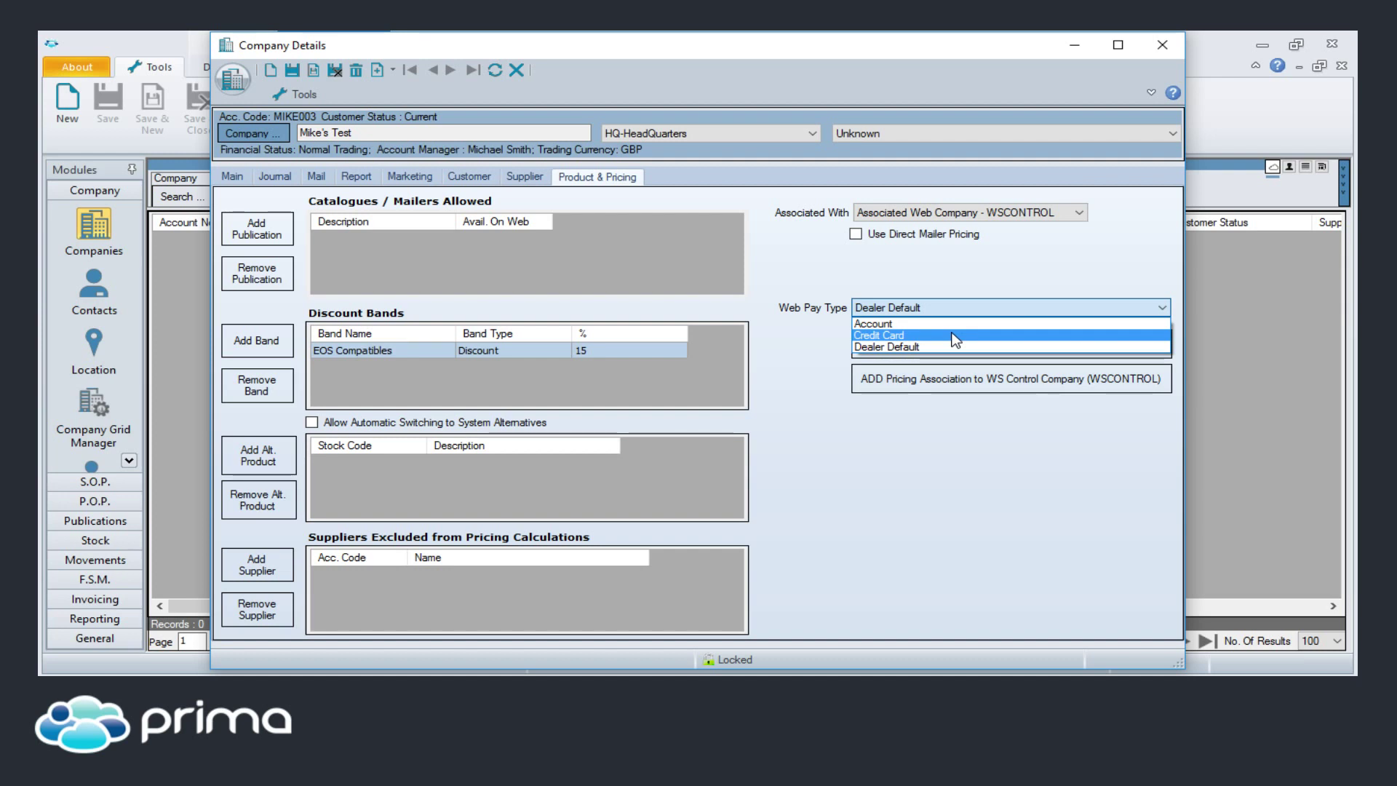
left_click(976, 566)
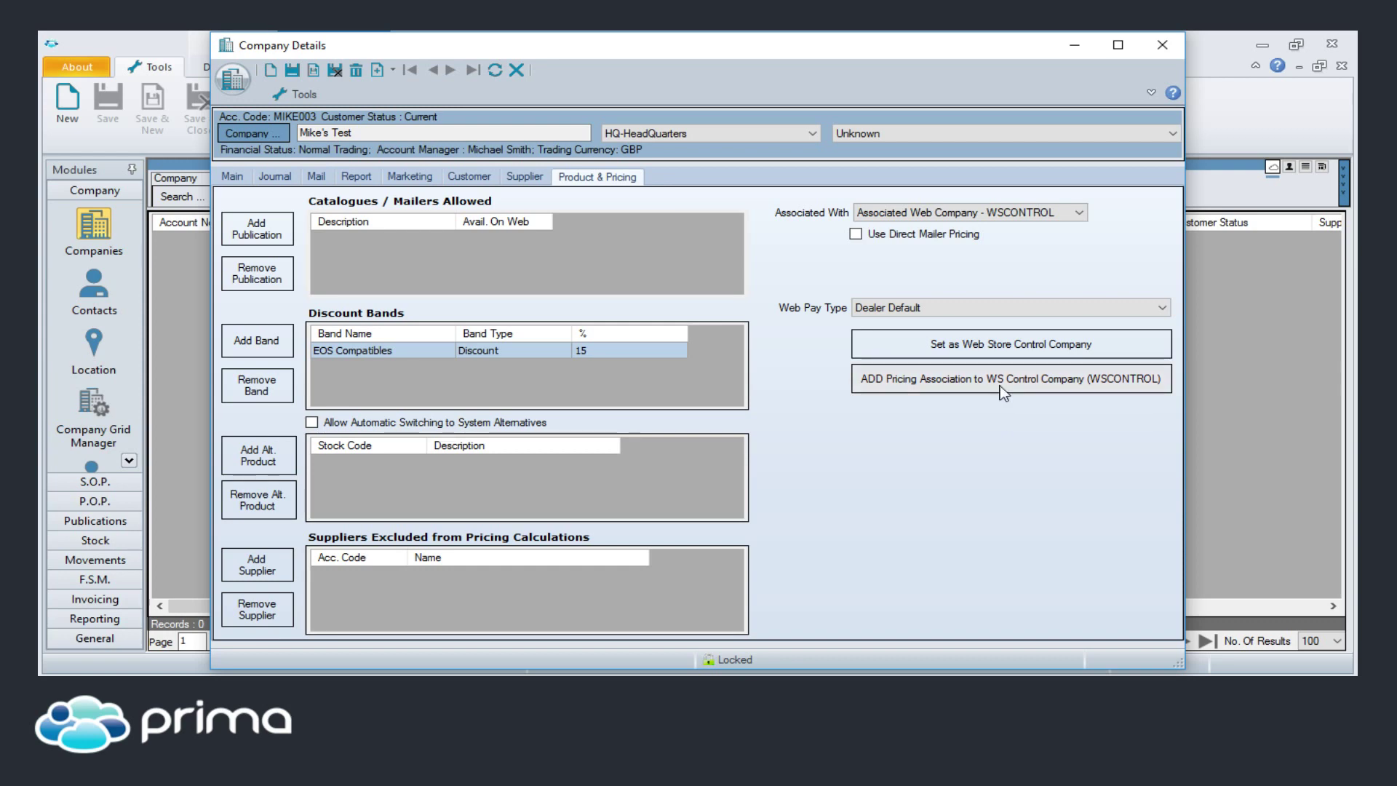
left_click(1159, 45)
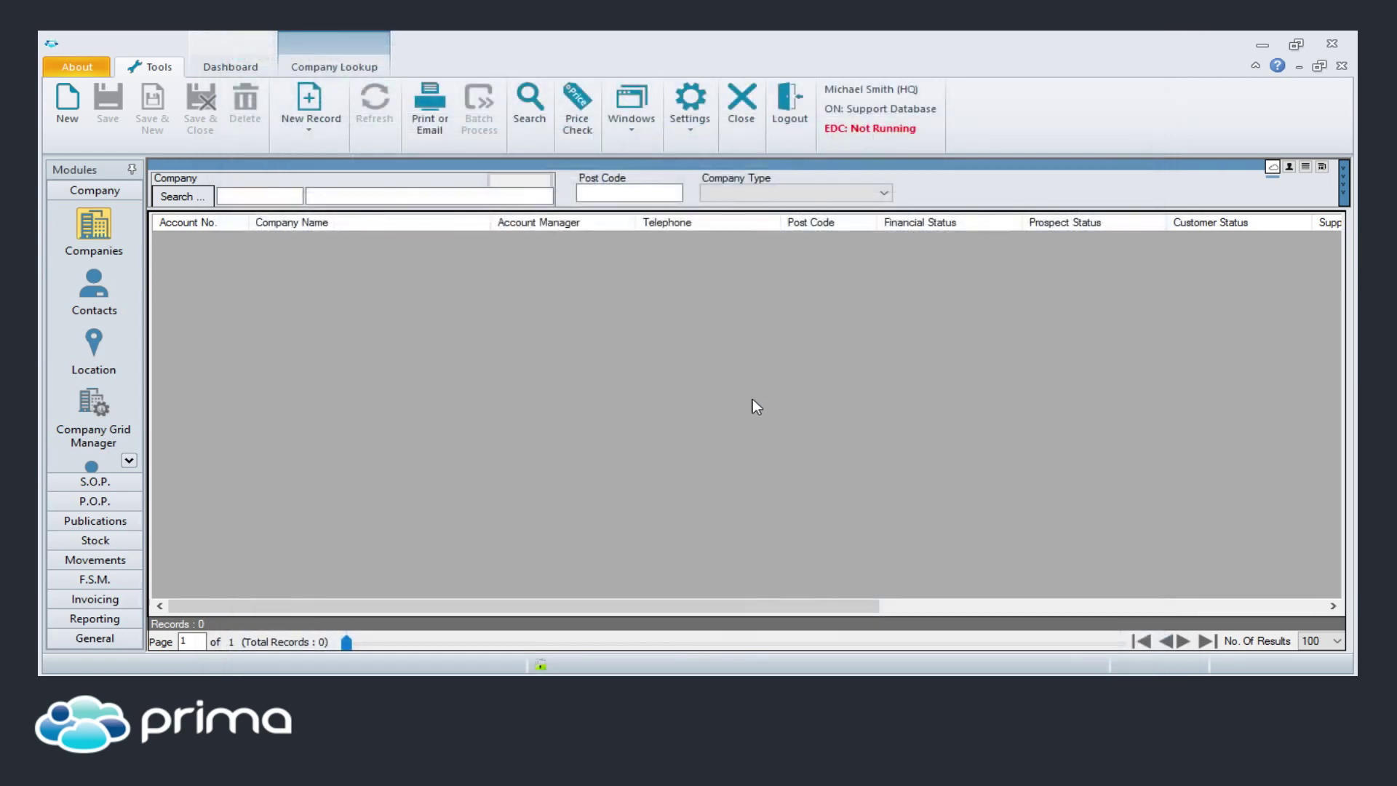